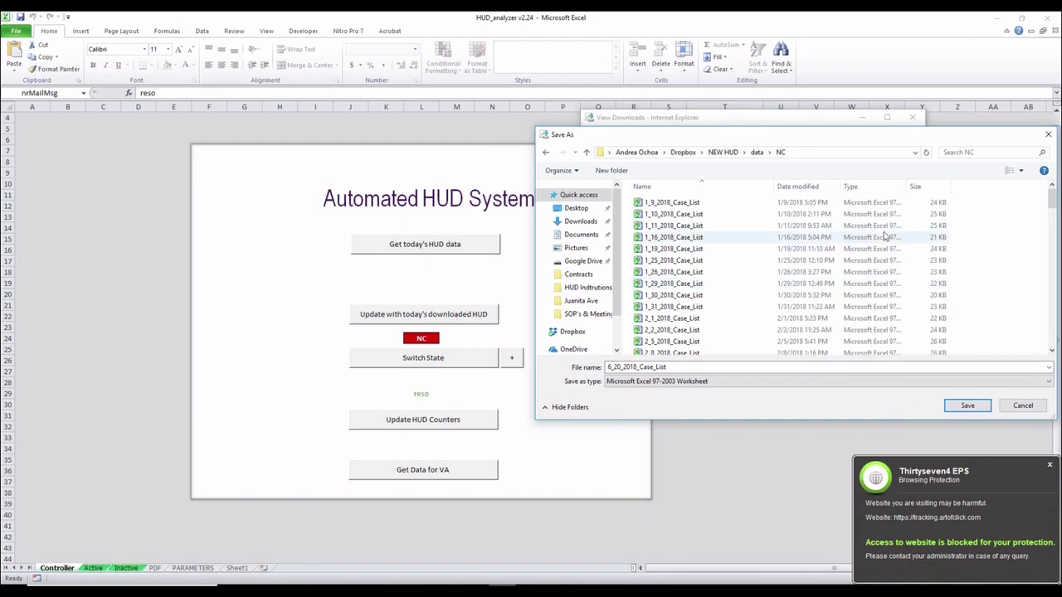
- Save the downloaded case list as 6_20_2018_Case_List in the NC folder and close the downloads list
left_click(962, 406)
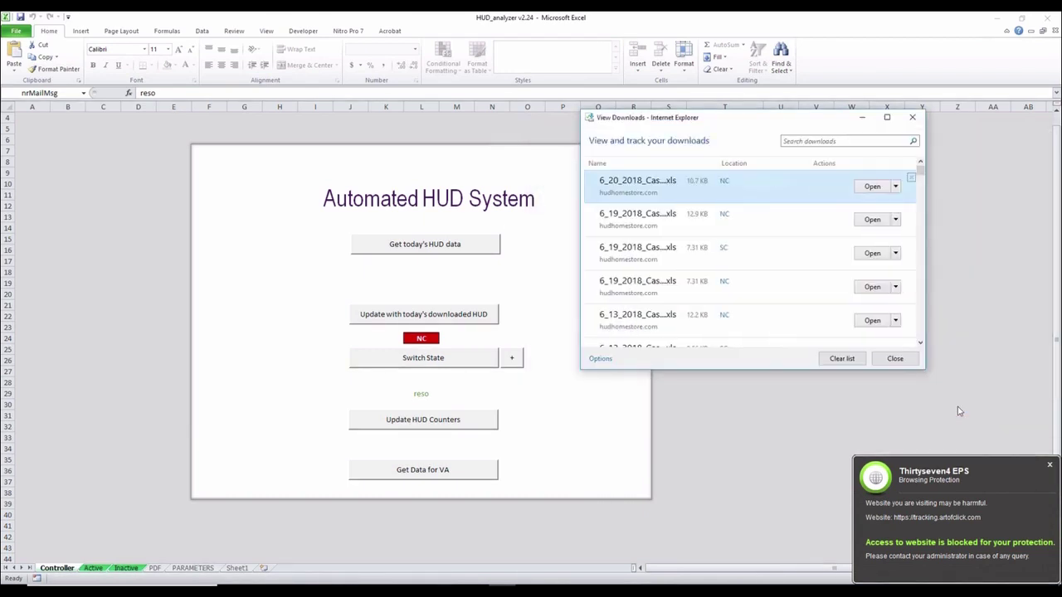
left_click(891, 358)
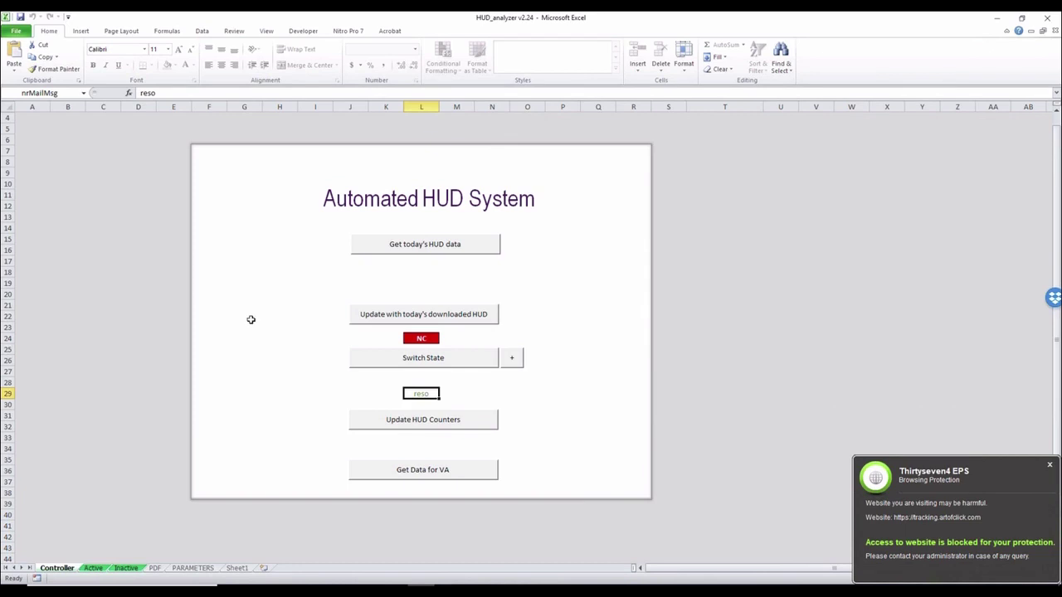
- Update the workbook with today's downloaded HUD file, 6_20_2018_Case_List from the NC folder, and dismiss the completion message
left_click(412, 322)
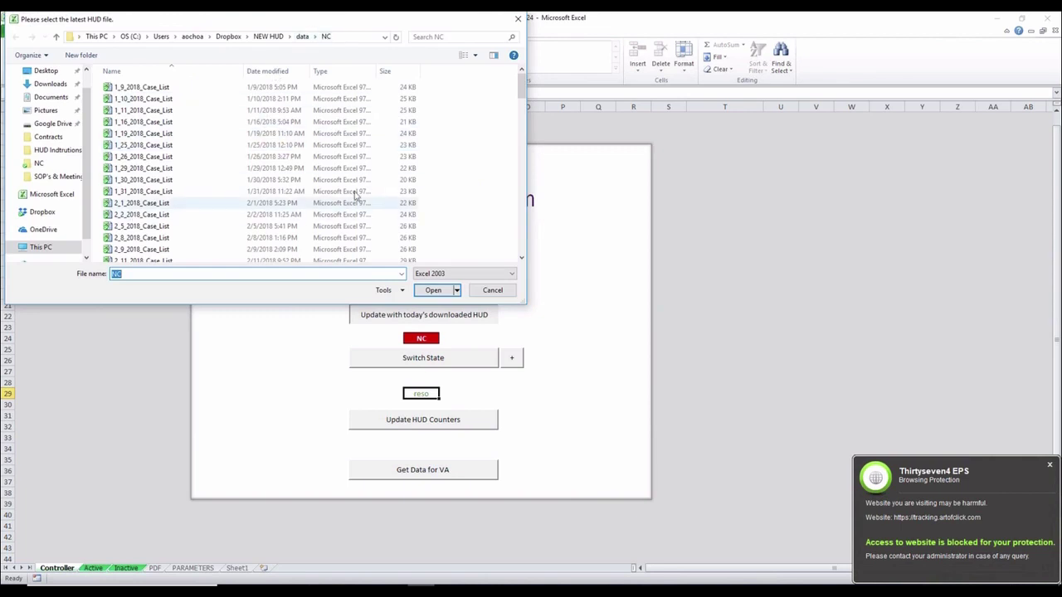
left_click_drag(521, 89, 531, 196)
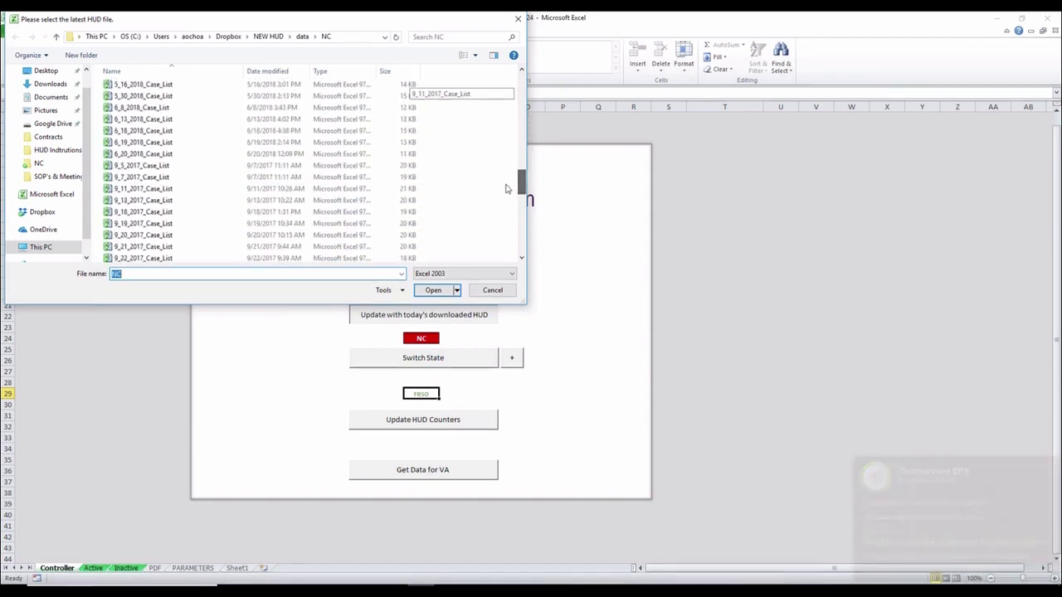
left_click(137, 155)
left_click(430, 290)
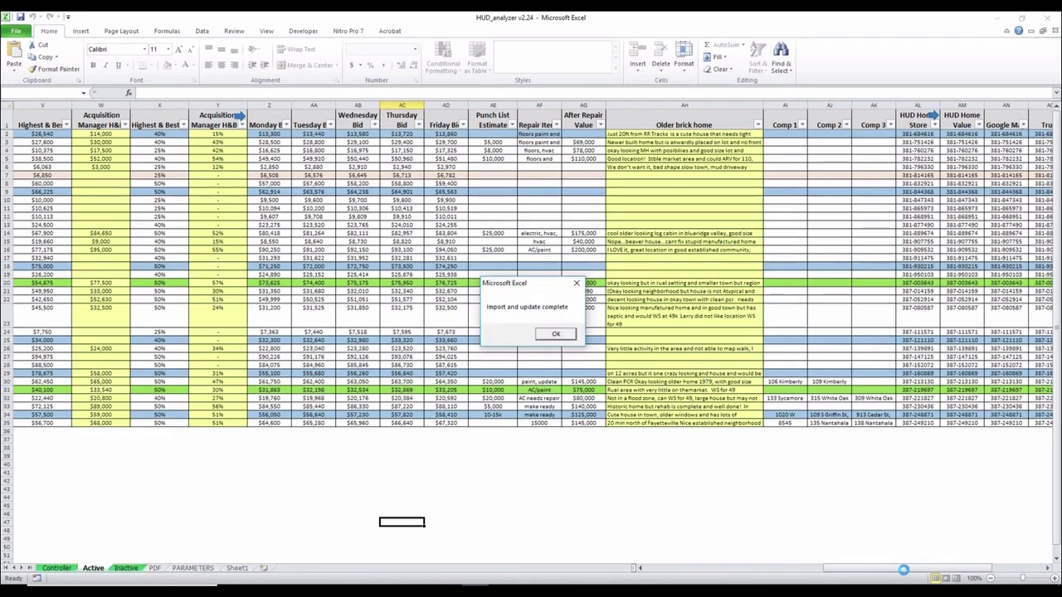
left_click(555, 333)
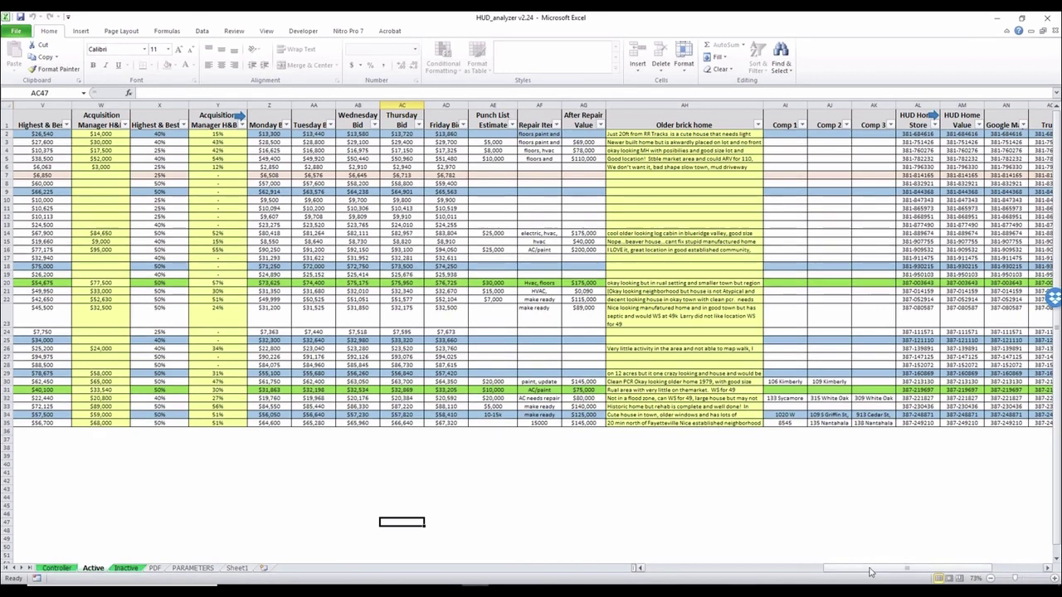
- Review the updated property list on the Active sheet, starting from its first columns, and revisit the Controller sheet
left_click_drag(849, 574, 681, 582)
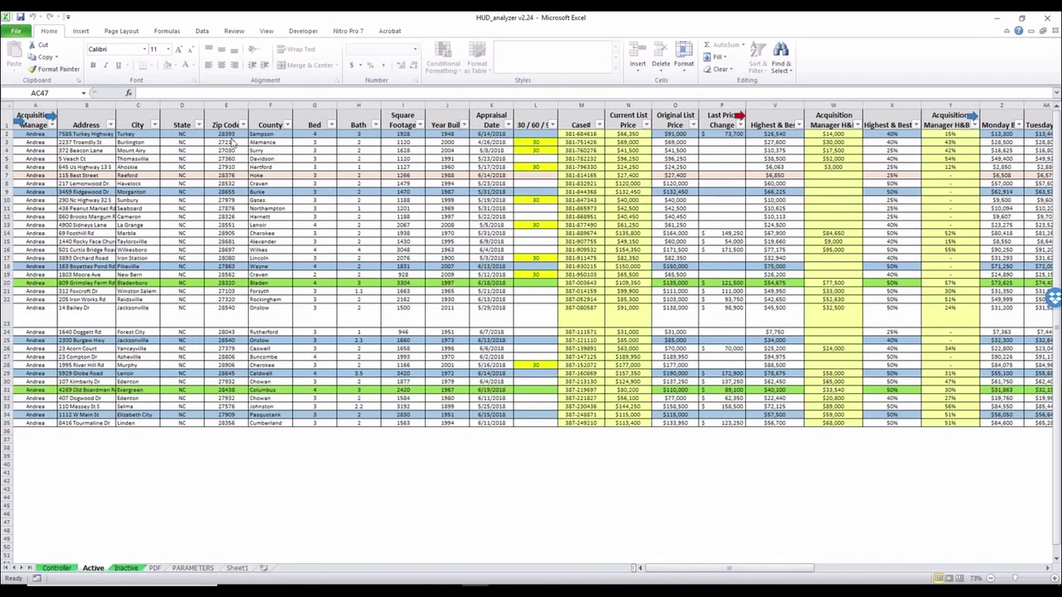
left_click(53, 570)
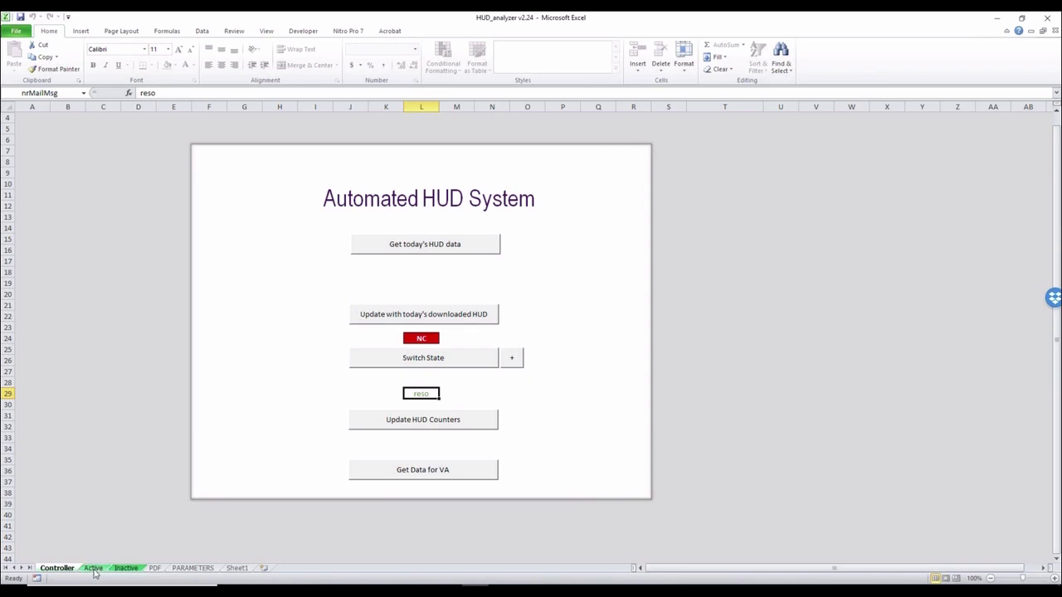
left_click(93, 568)
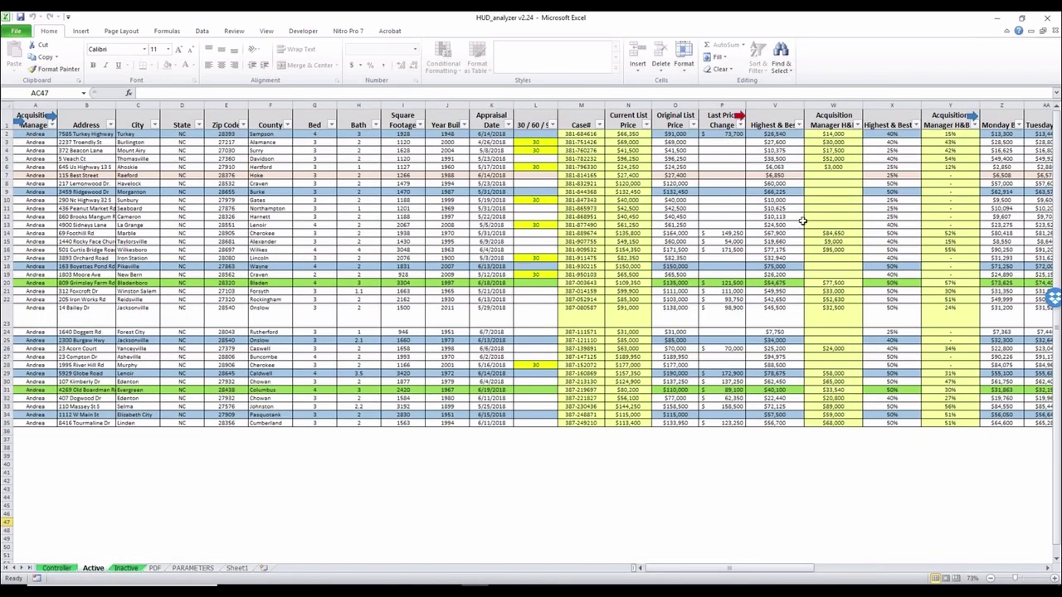
- Examine the property records on the Inactive sheet down to its last rows
left_click(126, 569)
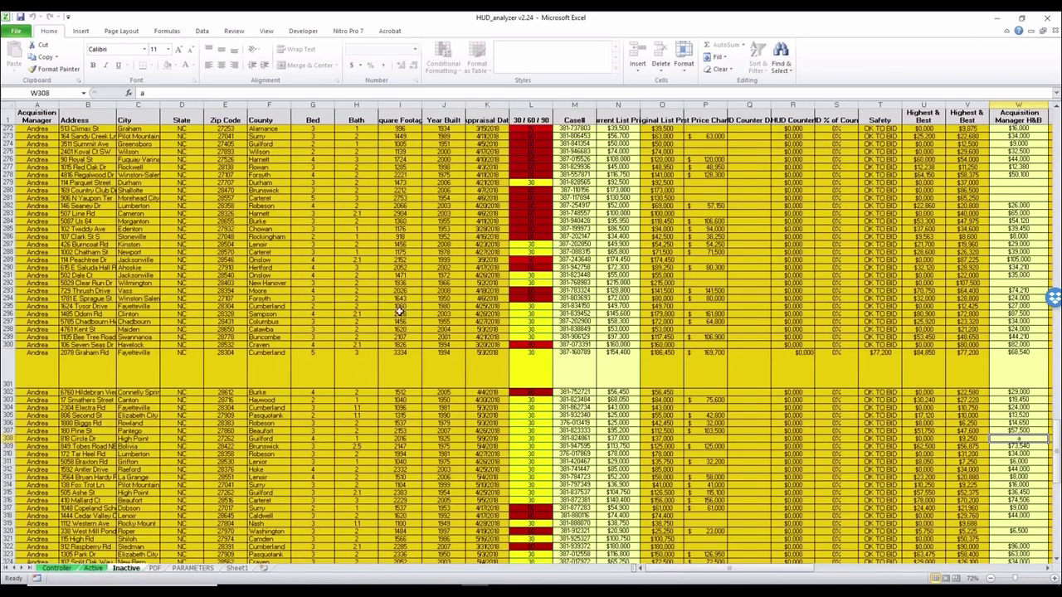
scroll(366, 316, "down", 4)
scroll(366, 315, "down", 6)
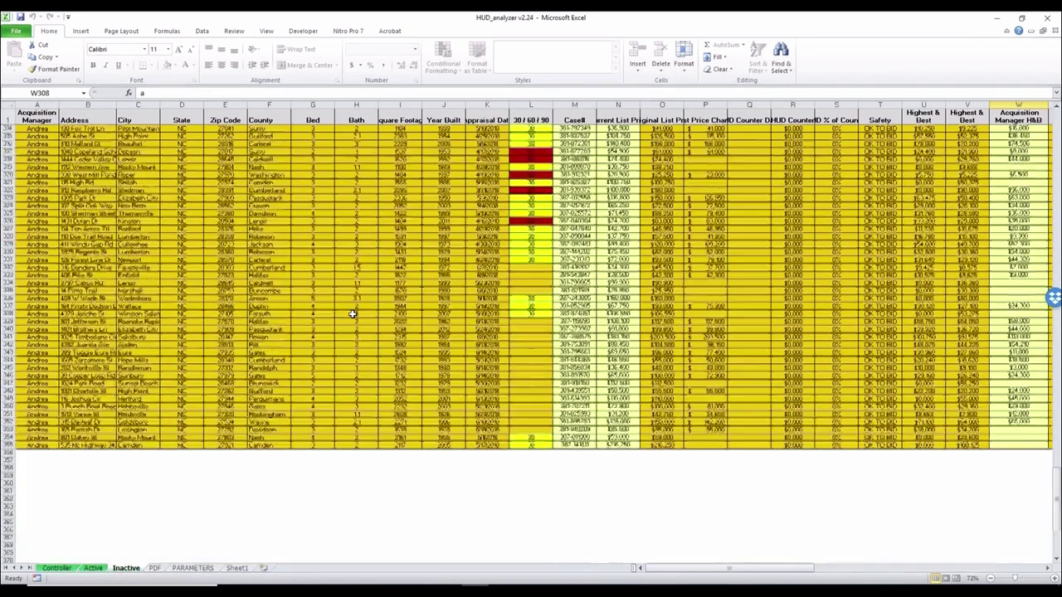
scroll(352, 315, "up", 9)
scroll(352, 316, "up", 20)
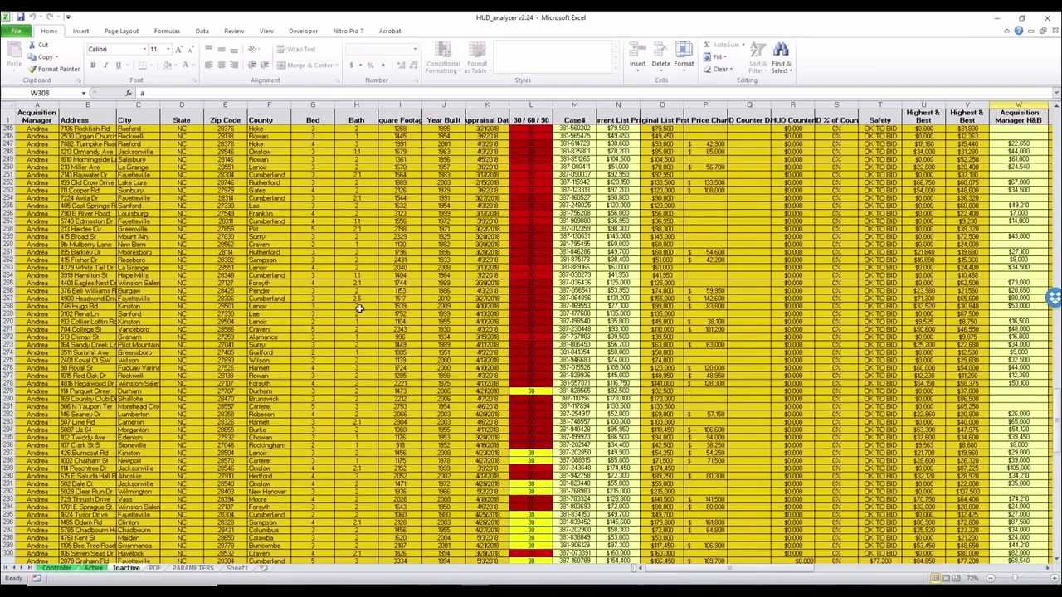
scroll(360, 308, "up", 2)
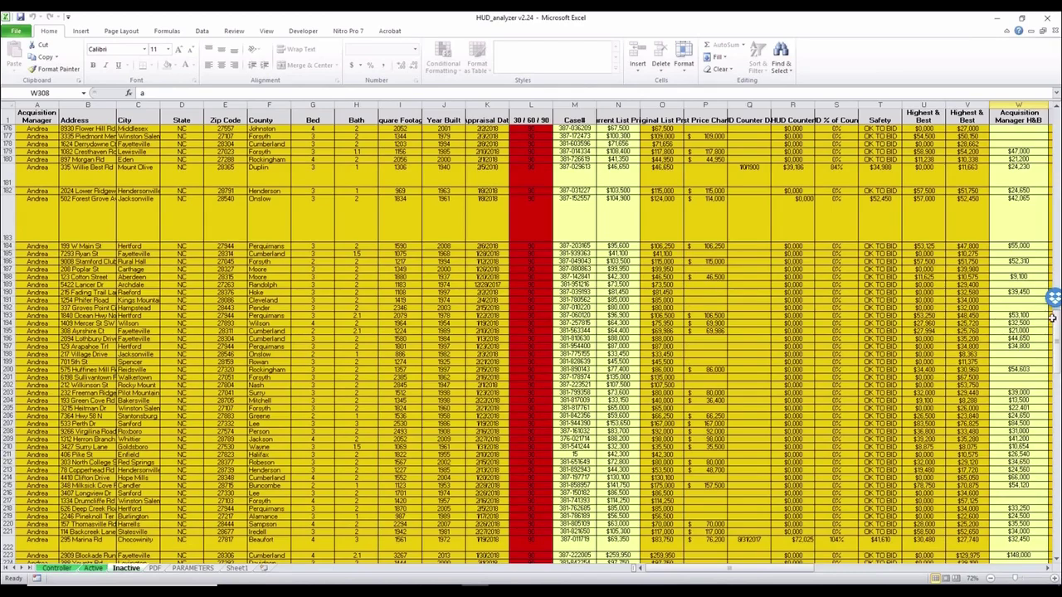
left_click_drag(1056, 341, 1058, 488)
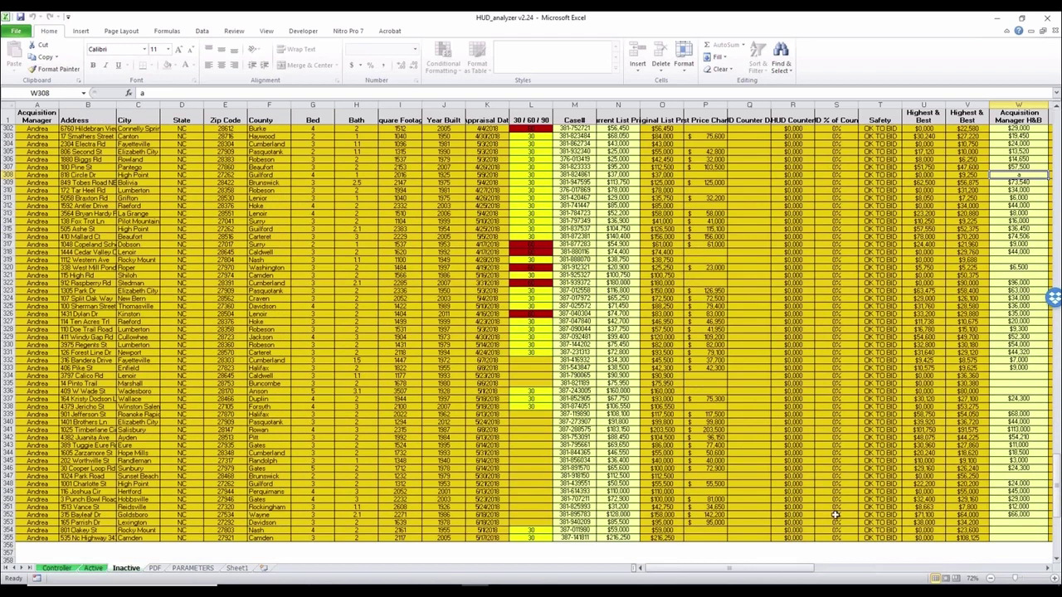
left_click_drag(720, 573, 695, 575)
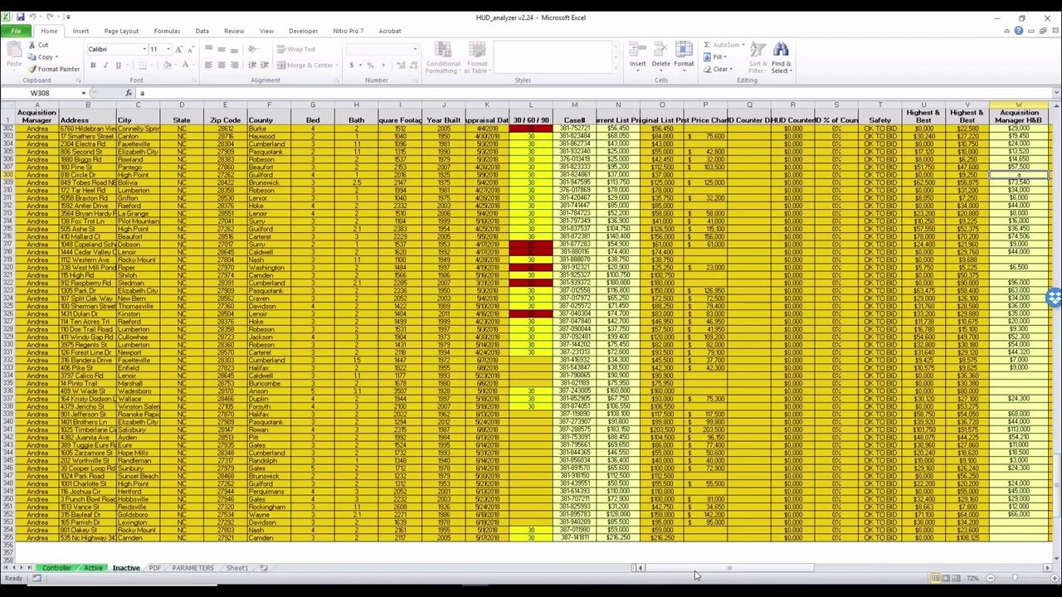
- Examine the Active sheet's full set of columns, from Acquisition Manager through DateTrac
left_click(93, 569)
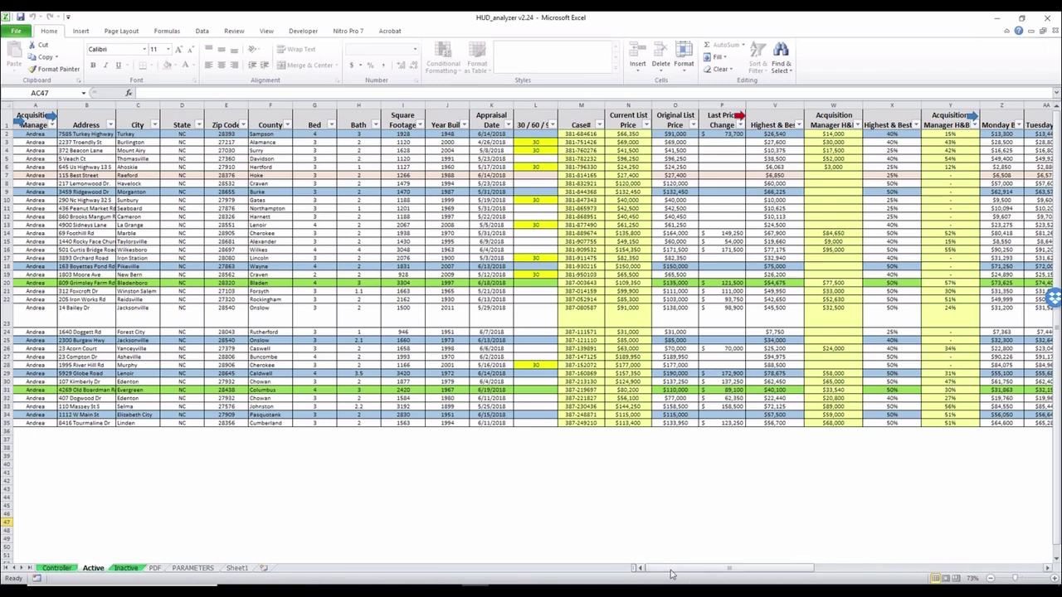
left_click_drag(671, 572, 671, 572)
left_click_drag(675, 572, 926, 572)
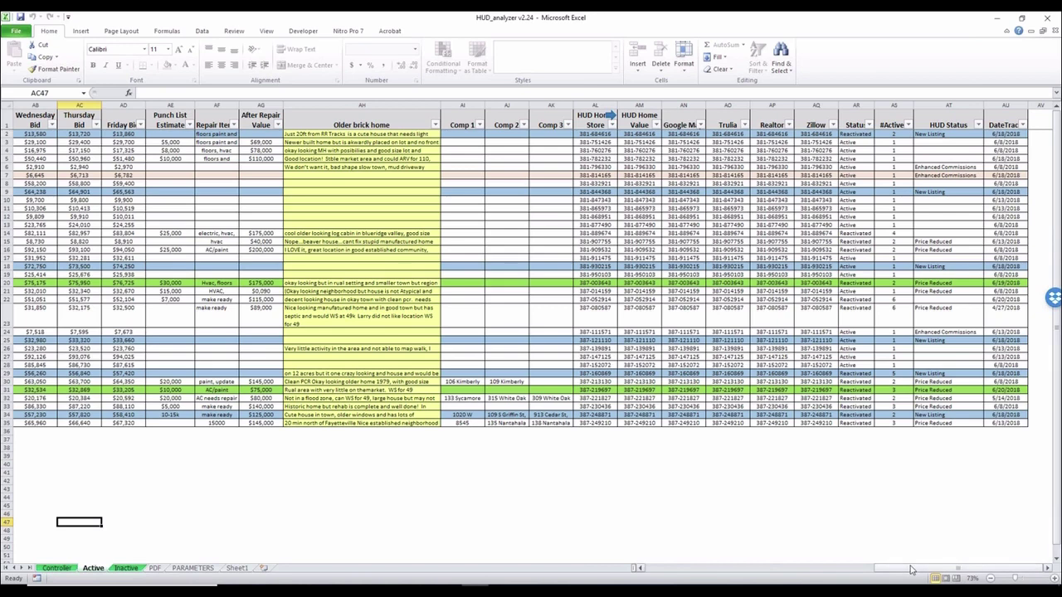
left_click_drag(910, 569, 655, 571)
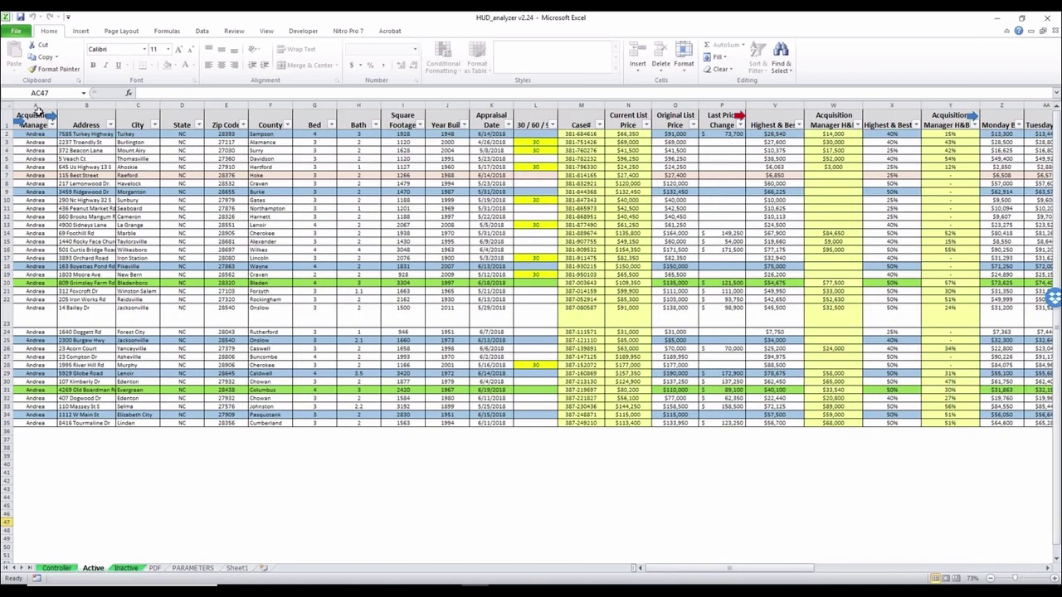
- Collapse the Active sheet's column groups after Acquisition Manager, Last Price Change, Acquisition Manager H&B percentage and HUD Home Store
scroll(20, 123, "right", 5)
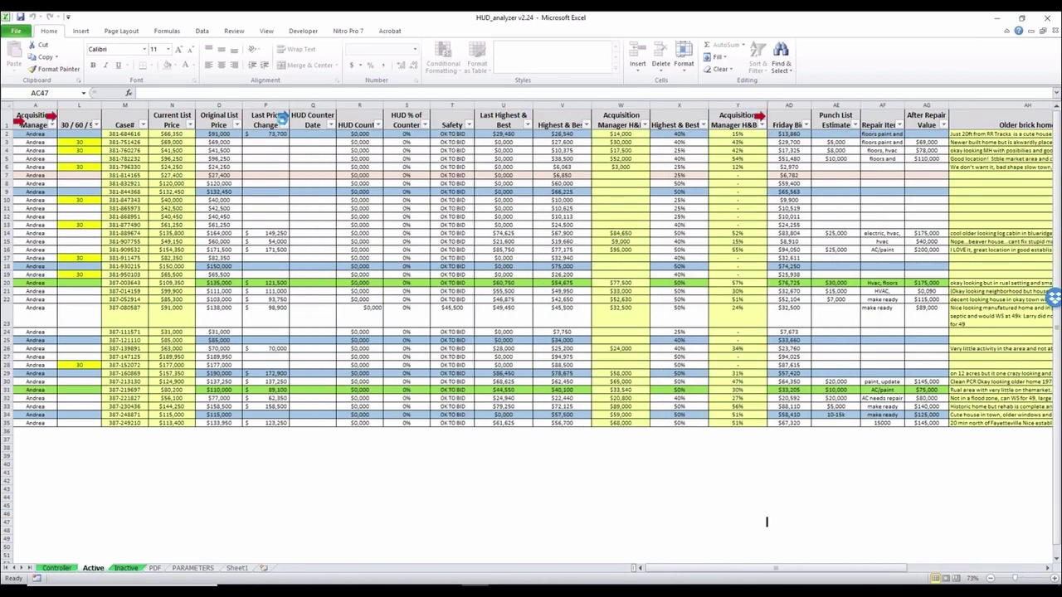
scroll(286, 125, "right", 5)
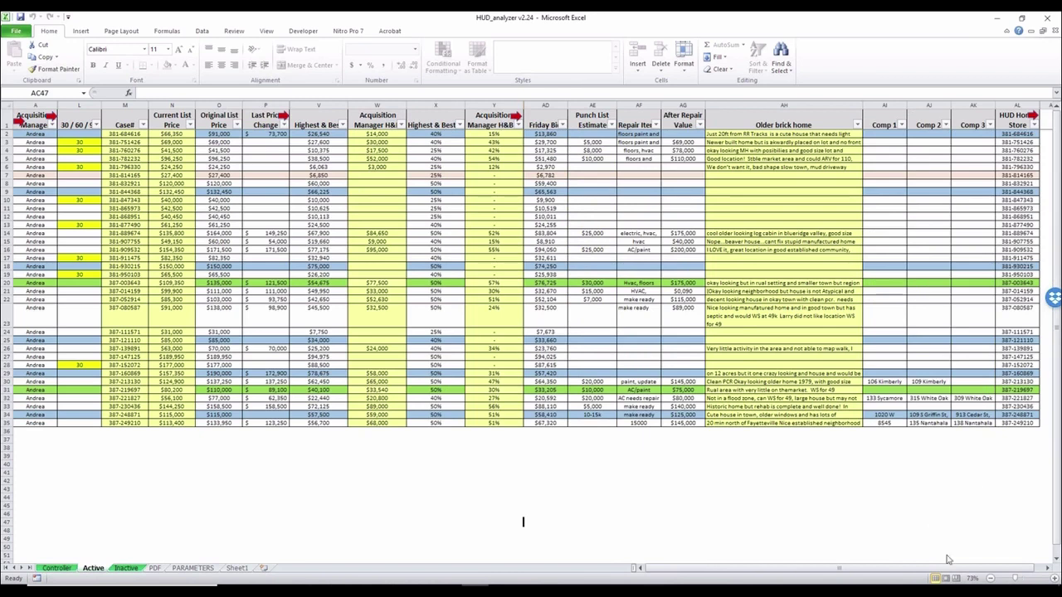
scroll(838, 572, "right", 1)
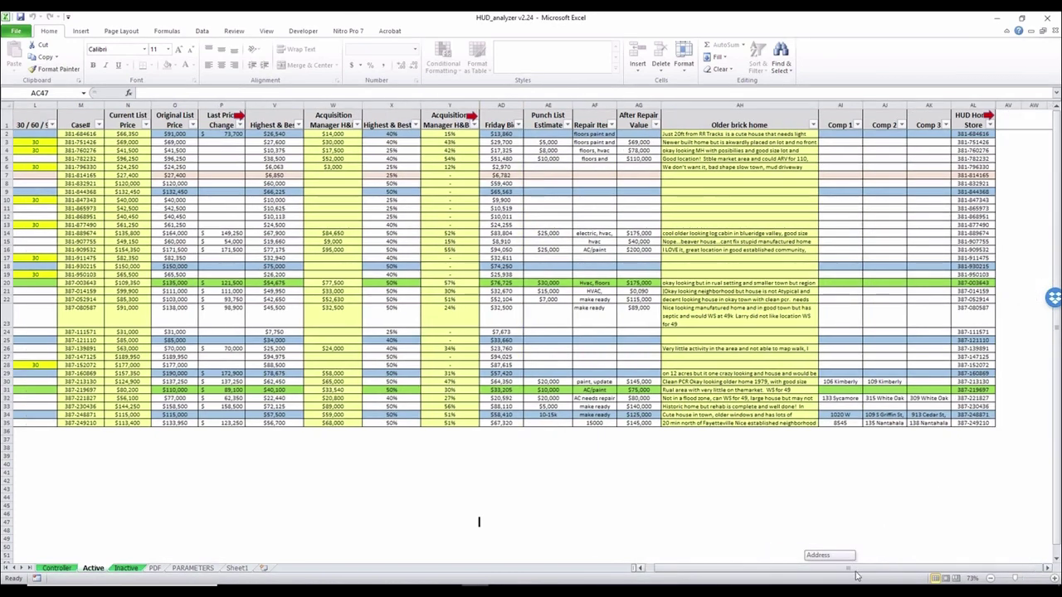
left_click_drag(828, 576, 804, 573)
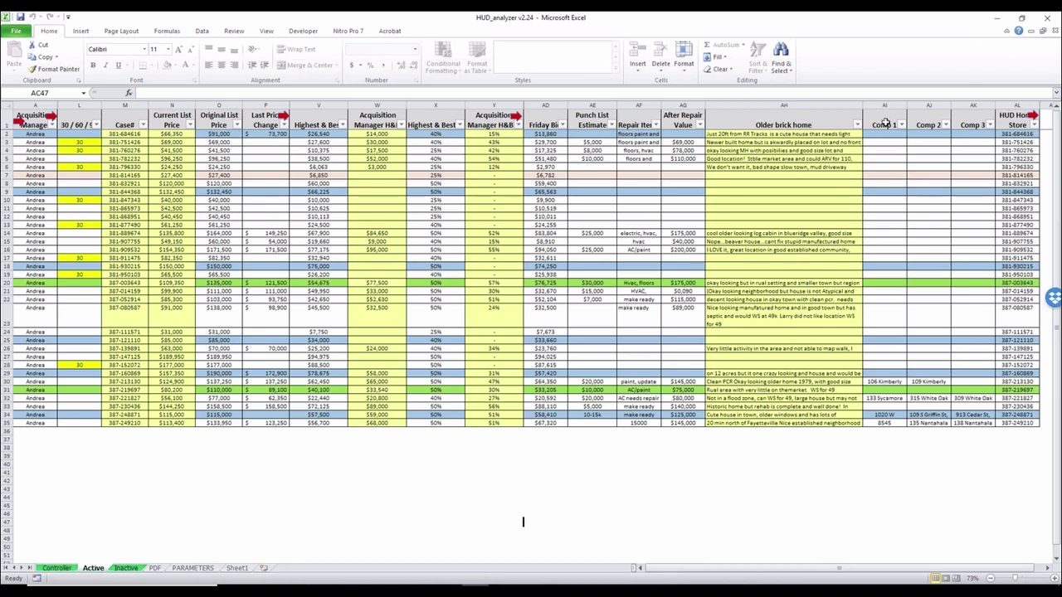
- Expand the property detail columns from Address through Appraisal Date on the Active sheet and collapse them again
scroll(747, 374, "down", 1)
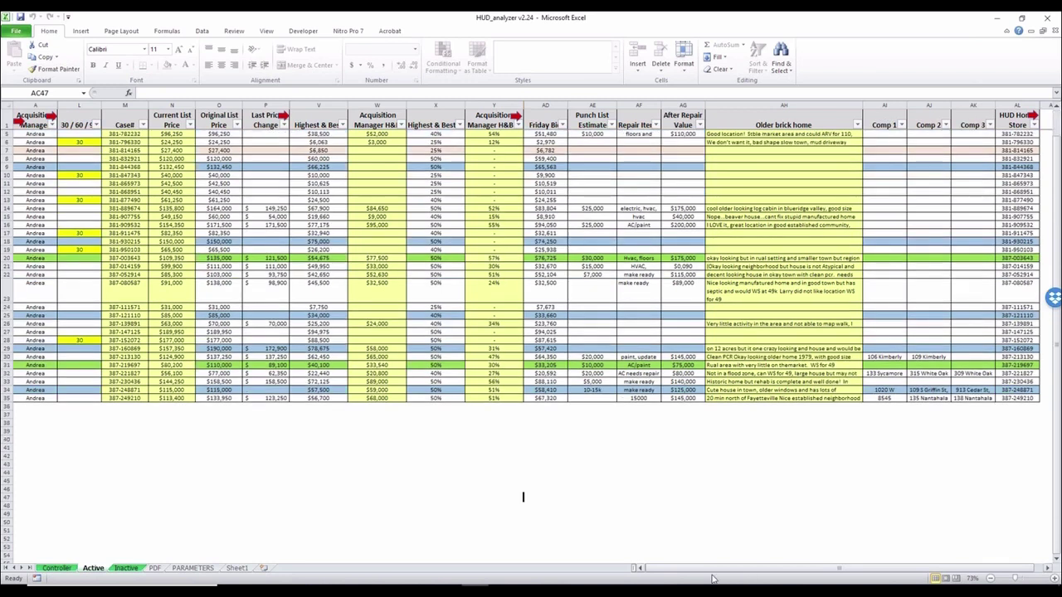
left_click_drag(722, 569, 731, 569)
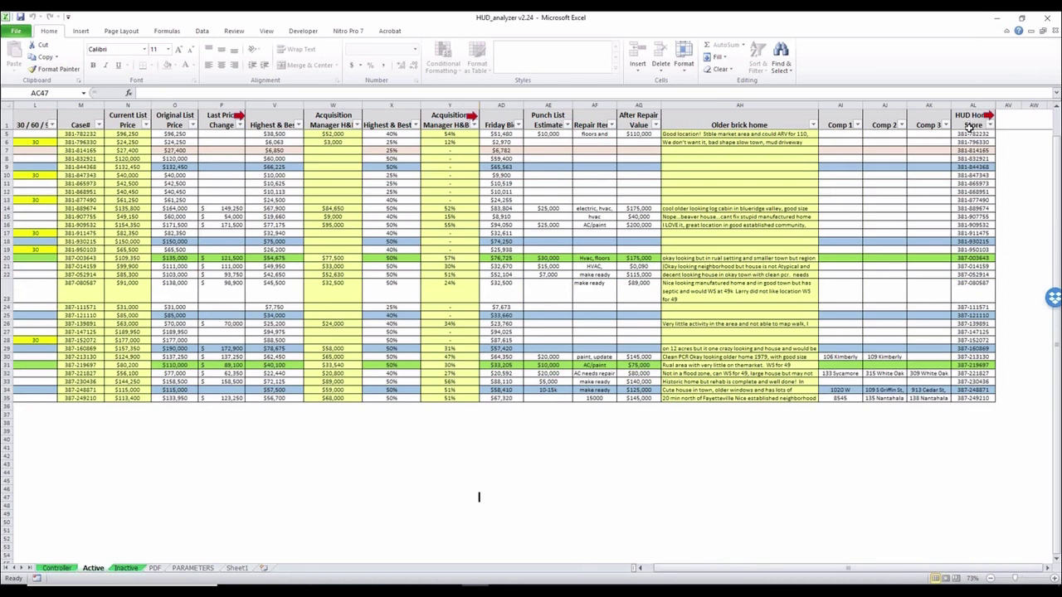
left_click_drag(701, 572, 693, 572)
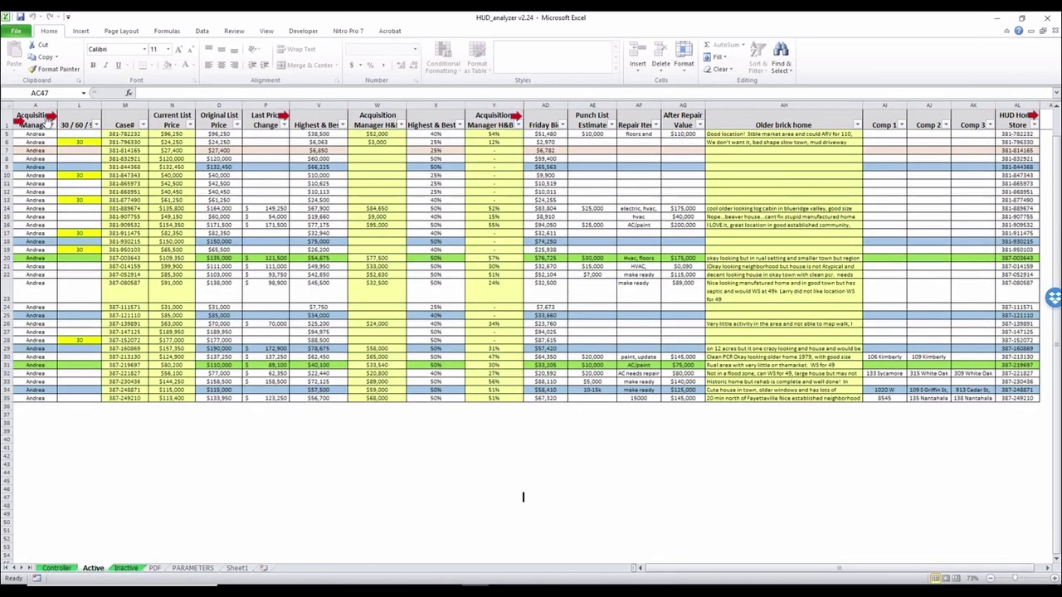
scroll(49, 119, "left", 5)
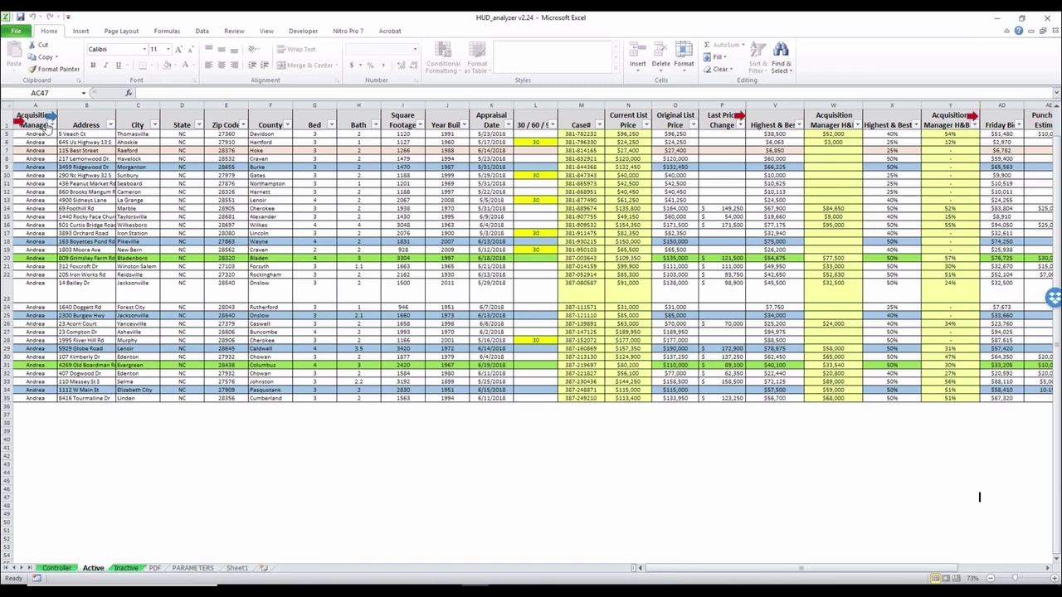
scroll(47, 125, "right", 5)
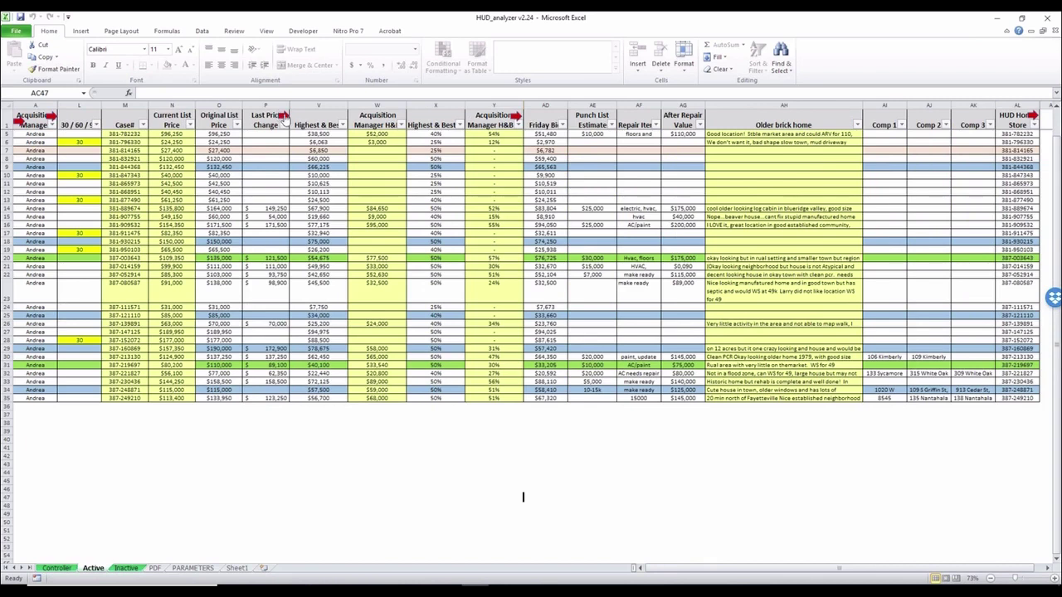
- Expand and re-collapse the HUD counter columns and the Monday-to-Thursday bid columns, selecting cell W5 along the way
left_click(283, 117)
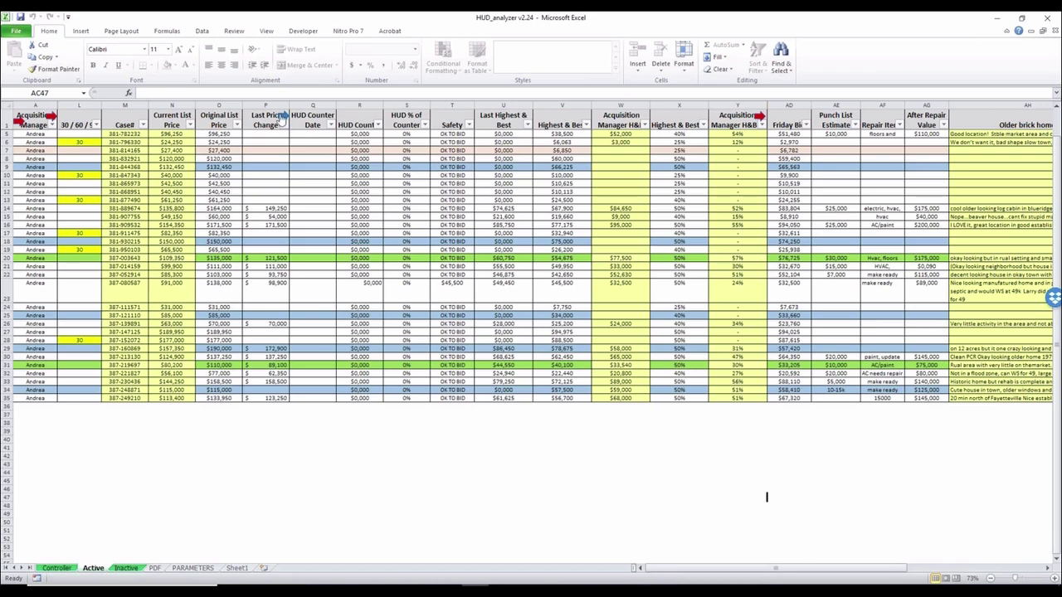
scroll(281, 119, "right", 3)
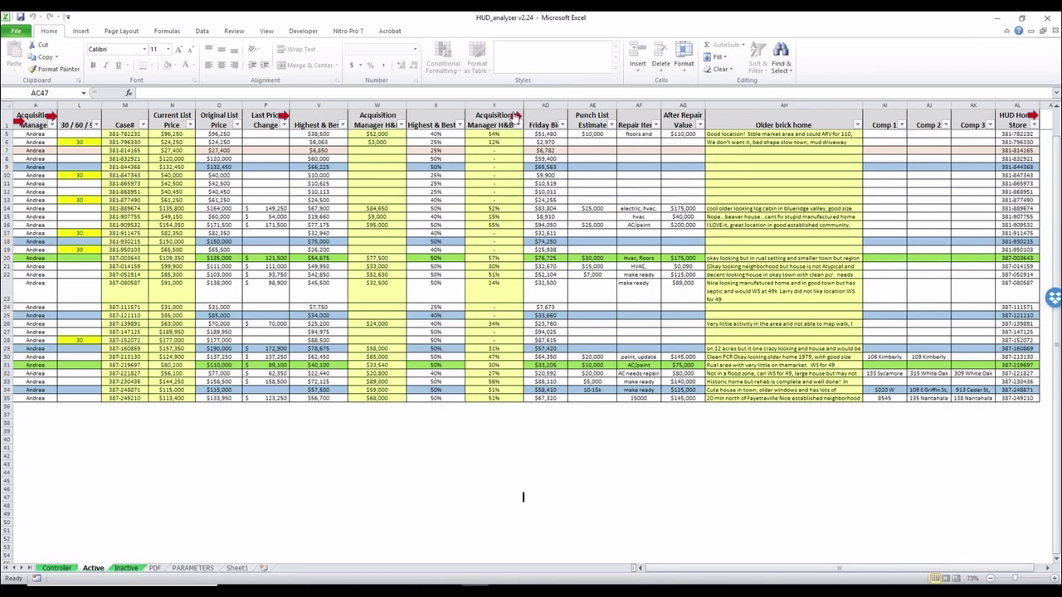
key("ctrl+shift+0")
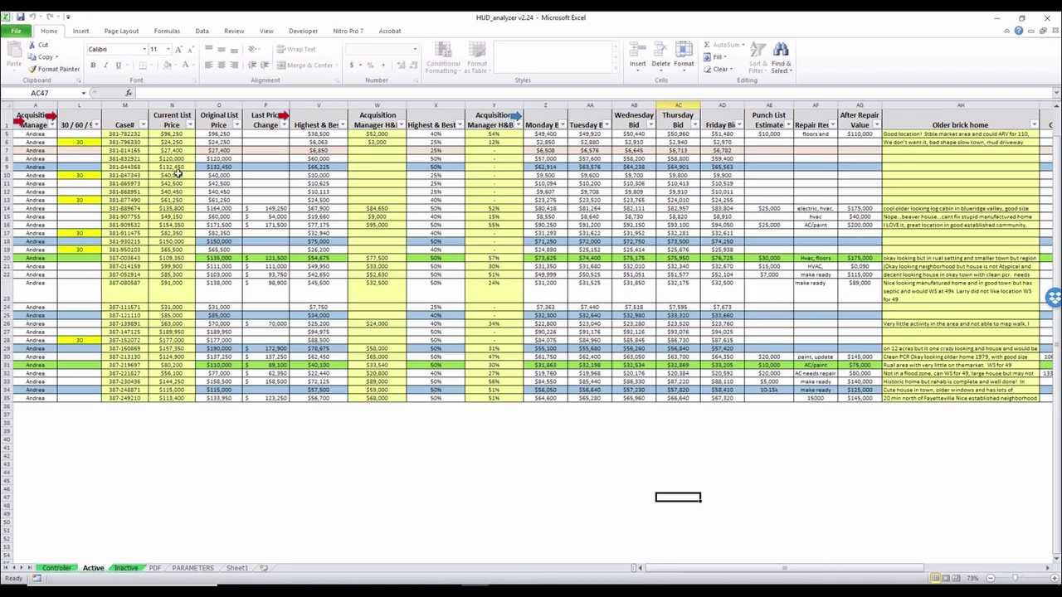
left_click(379, 133)
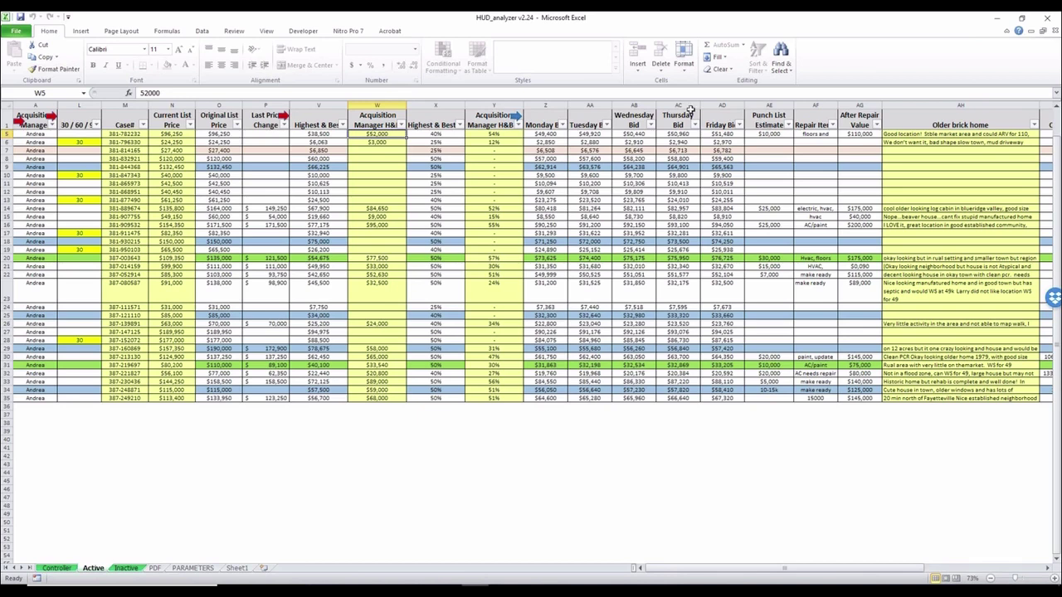
left_click(513, 117)
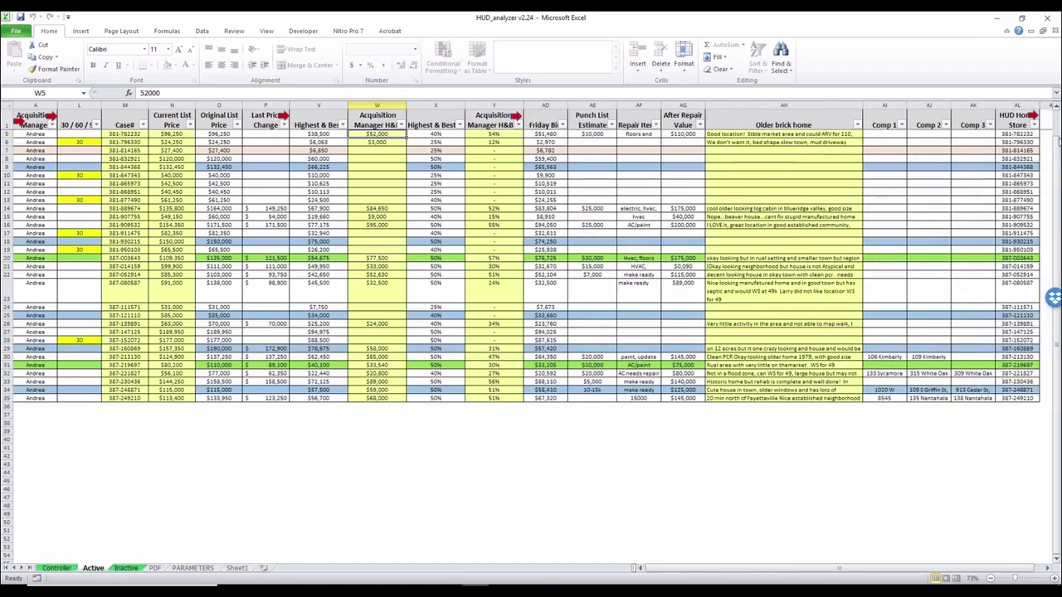
- Expand the column group after HUD Home Store and select the status in cell AR14
left_click(1029, 113)
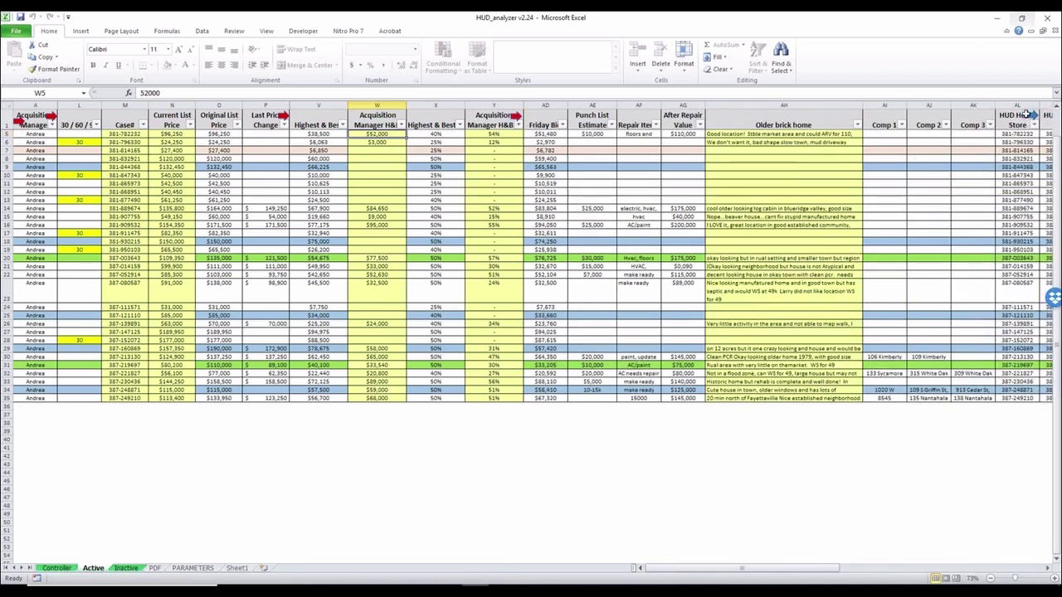
left_click_drag(757, 565, 892, 564)
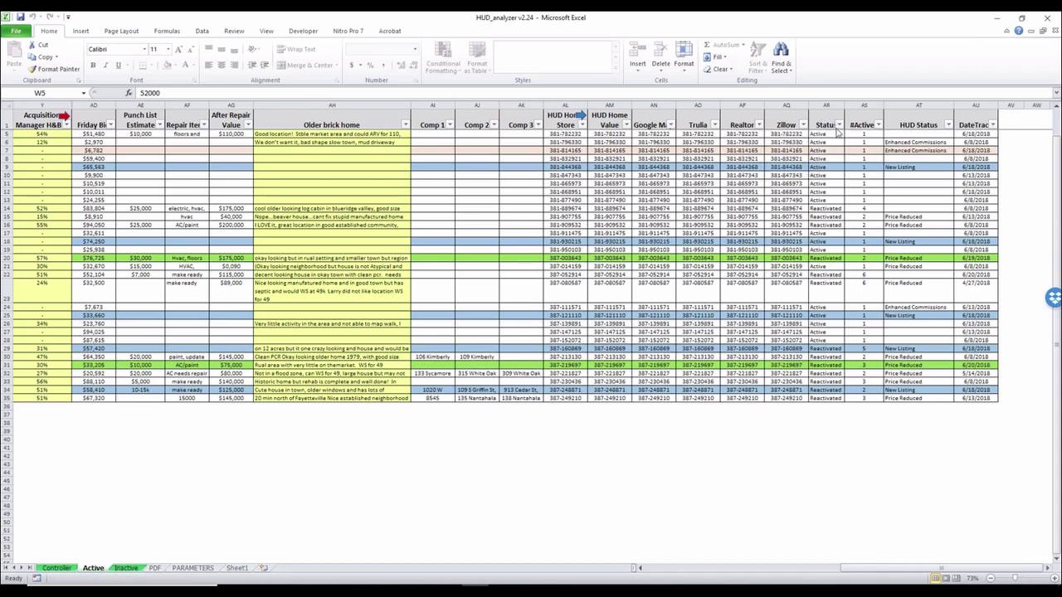
left_click(835, 209)
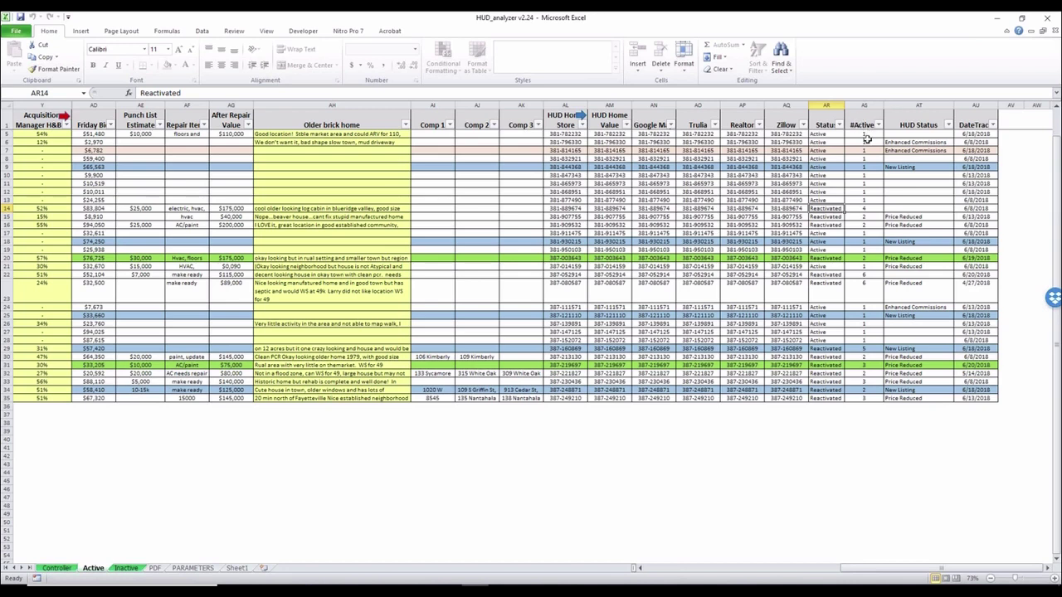
- Review the HUD Status entries on the Active sheet, checking Enhanced Commissions, New Listing and Price Reduced cells in several rows
left_click(937, 143)
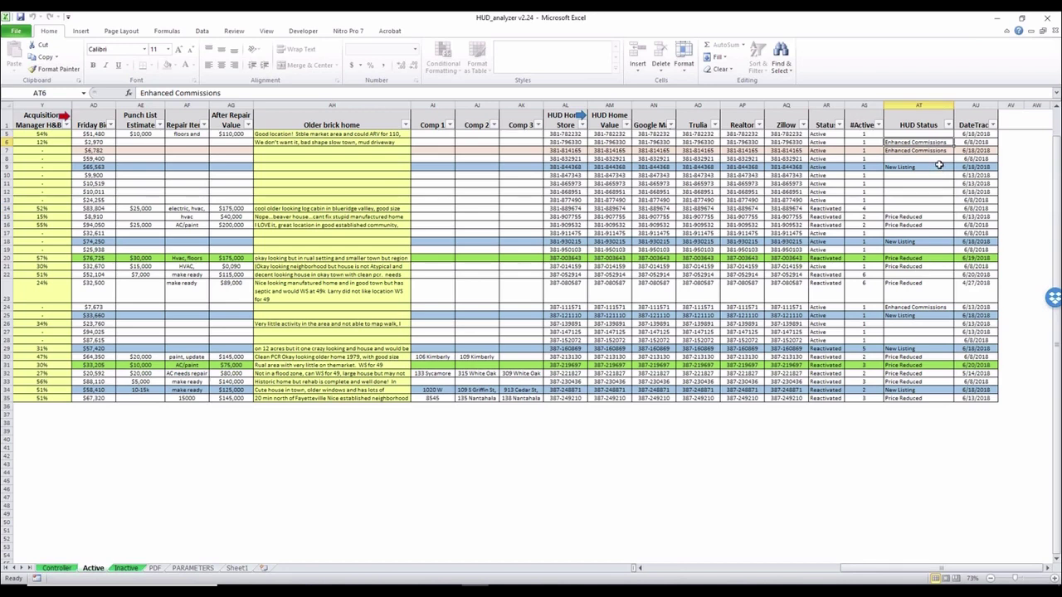
left_click(939, 168)
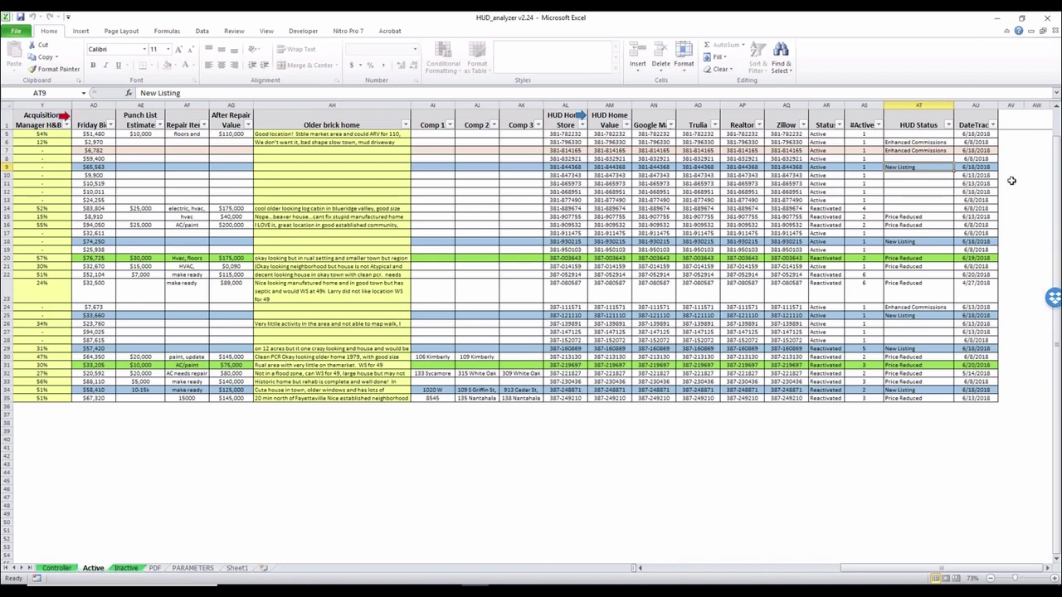
left_click(943, 259)
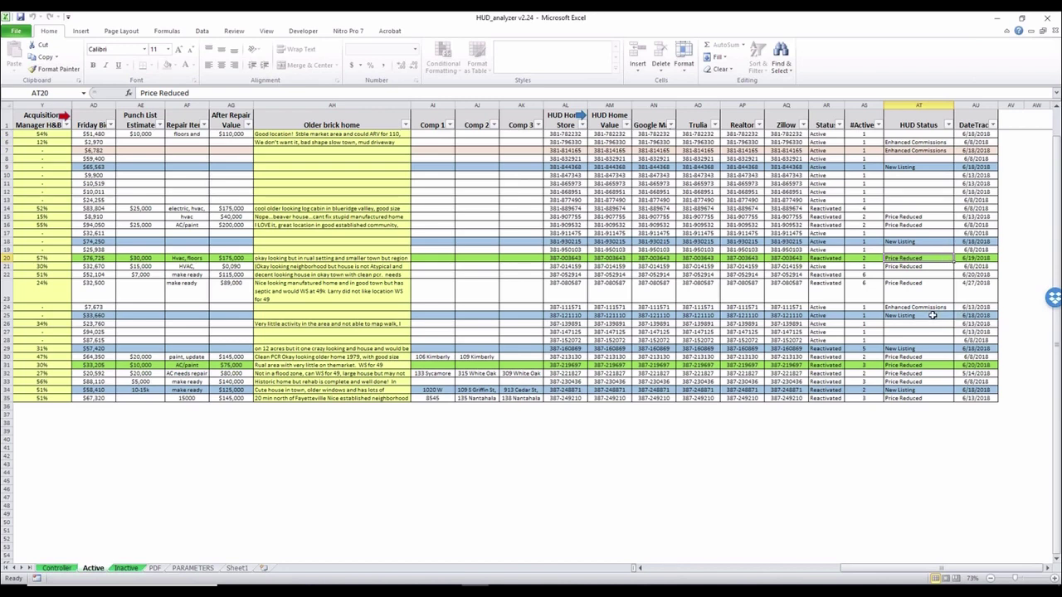
left_click(920, 390)
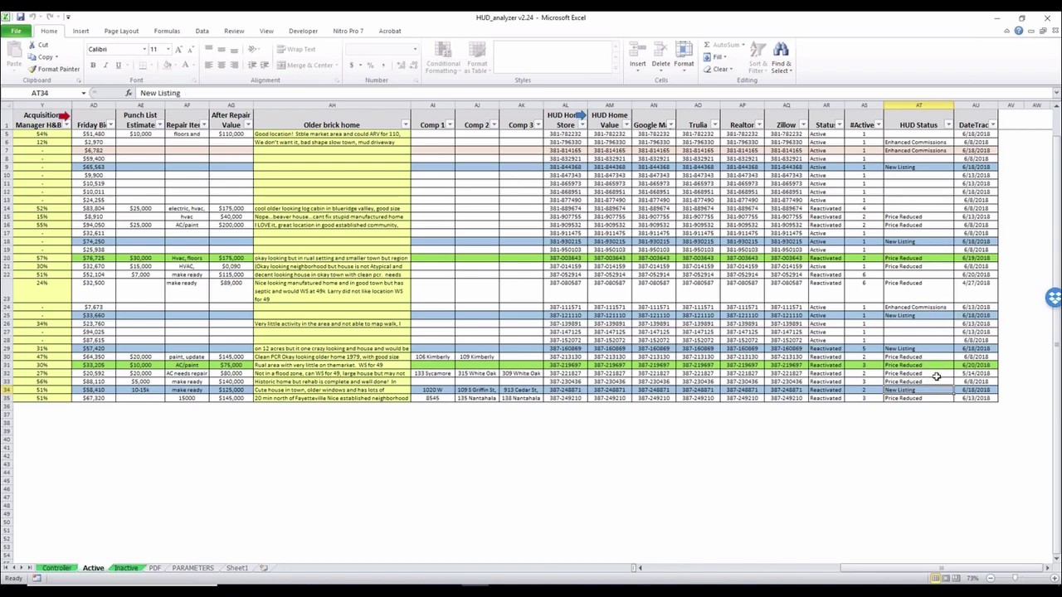
left_click(936, 367)
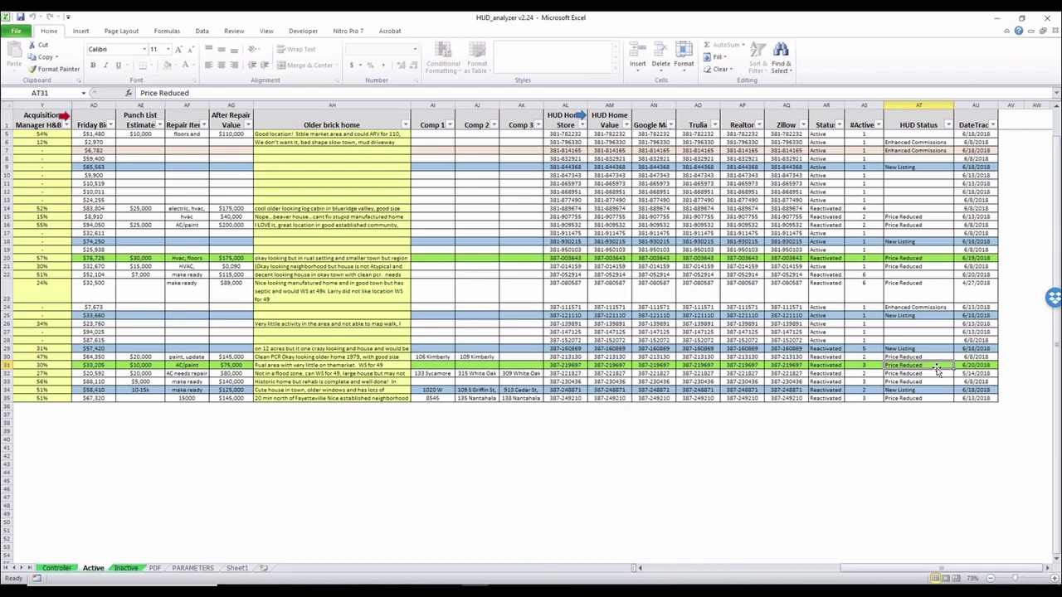
left_click(918, 258)
left_click(921, 266)
left_click(924, 289)
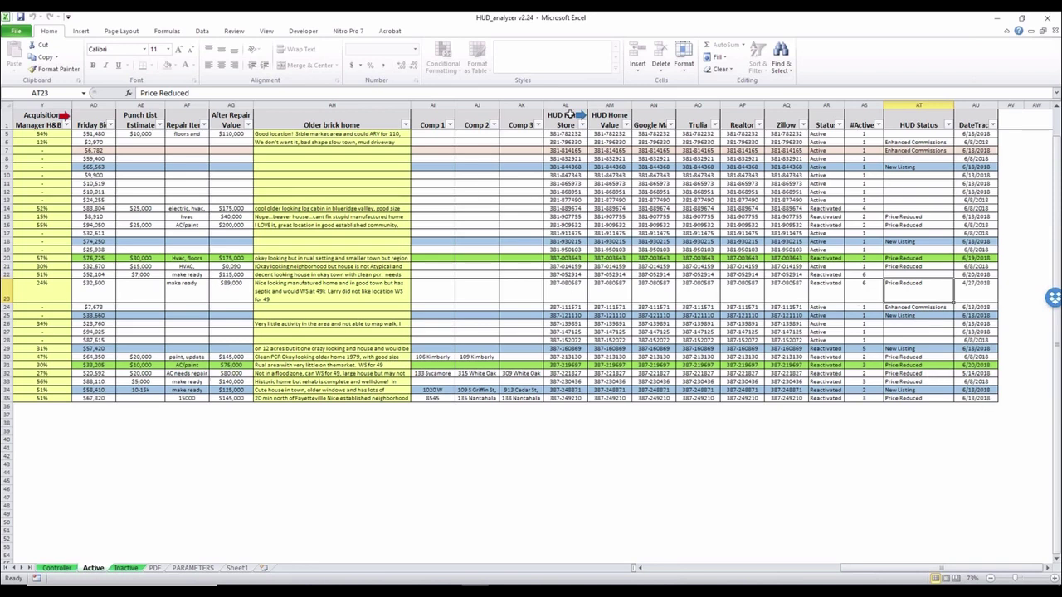
- Collapse the column group after HUD Home Store on the Active sheet and expand it again
left_click(577, 115)
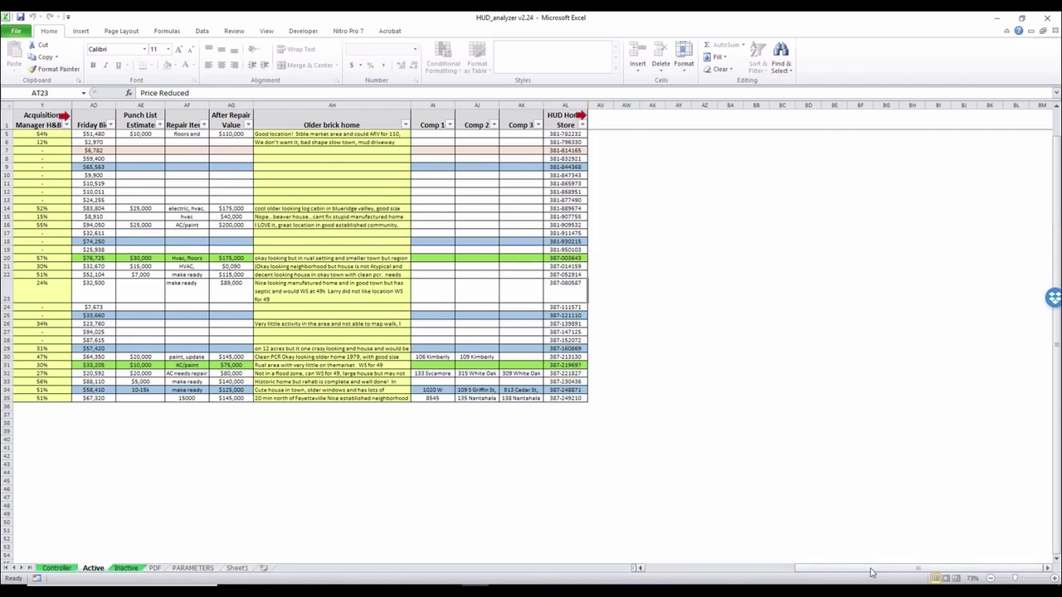
left_click_drag(871, 571, 572, 581)
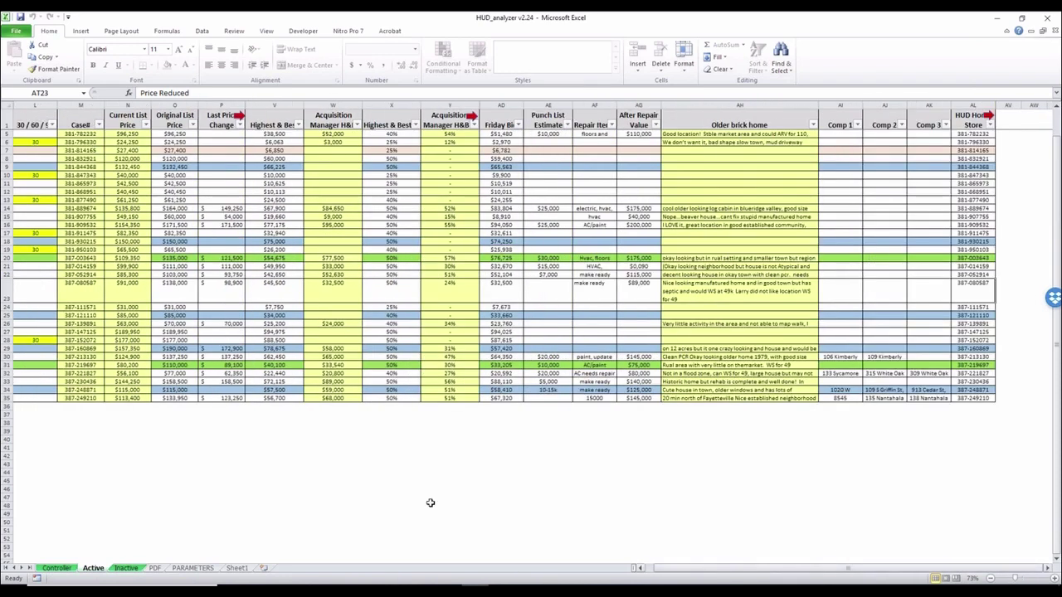
left_click(979, 120)
left_click_drag(751, 571, 834, 570)
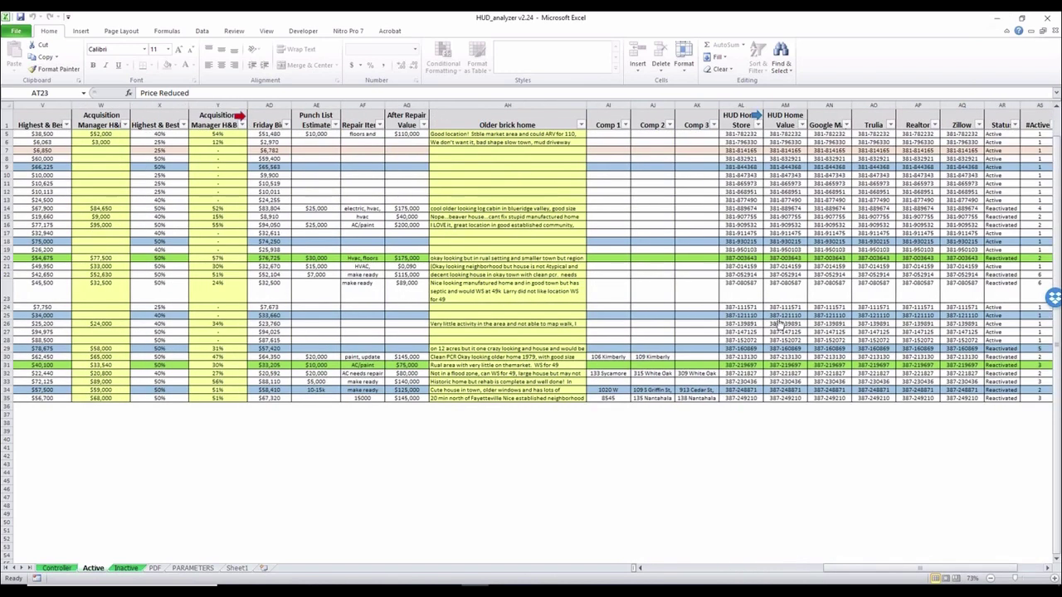
- Open the HUD Home Store listing for the row 5 property in the browser, view its enlarged photos and close the photo viewer
left_click(737, 136)
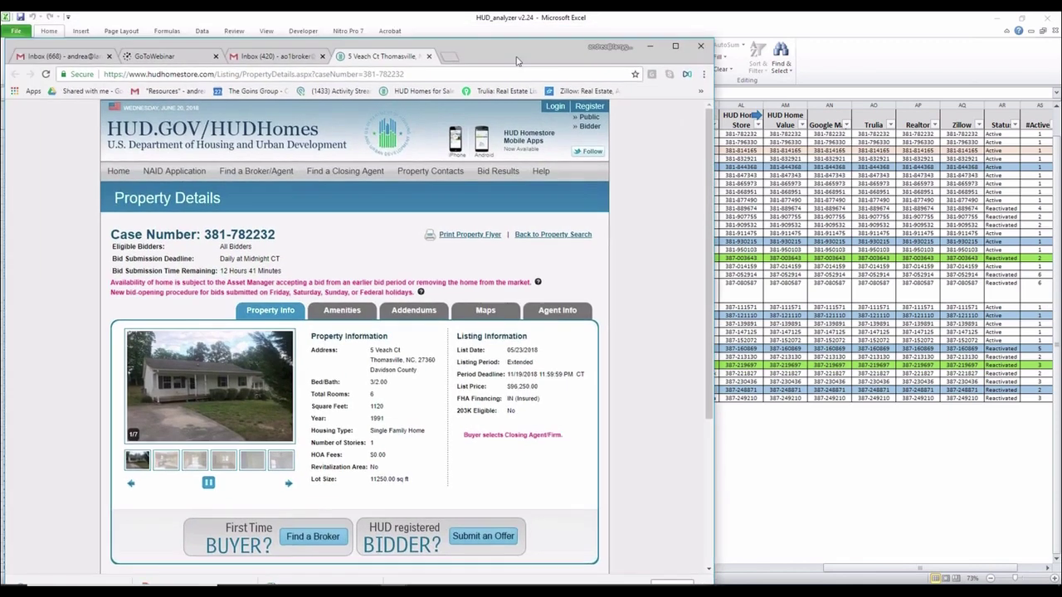
left_click_drag(516, 60, 501, 39)
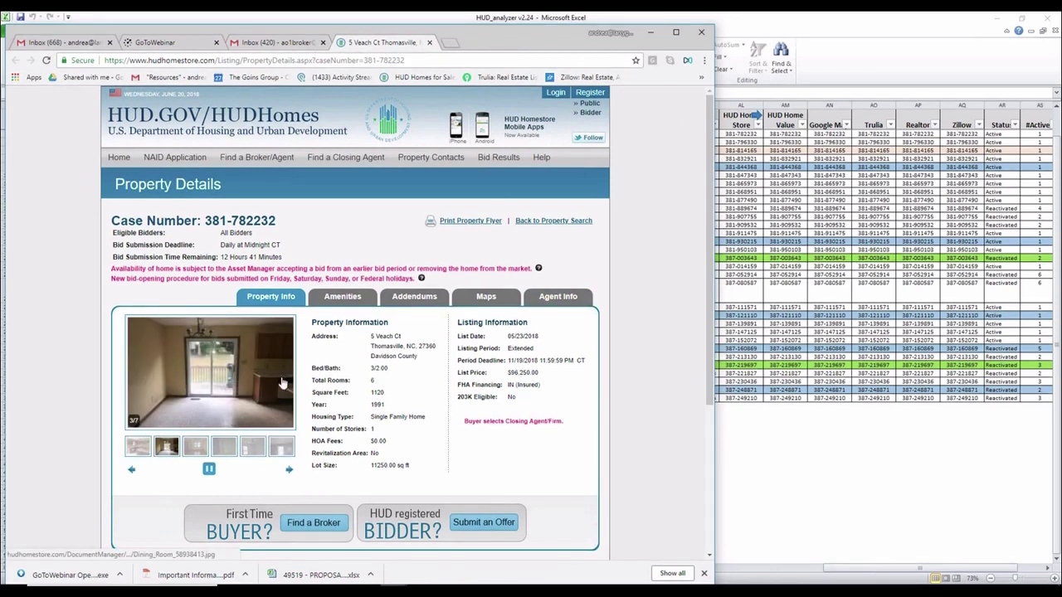
left_click(252, 384)
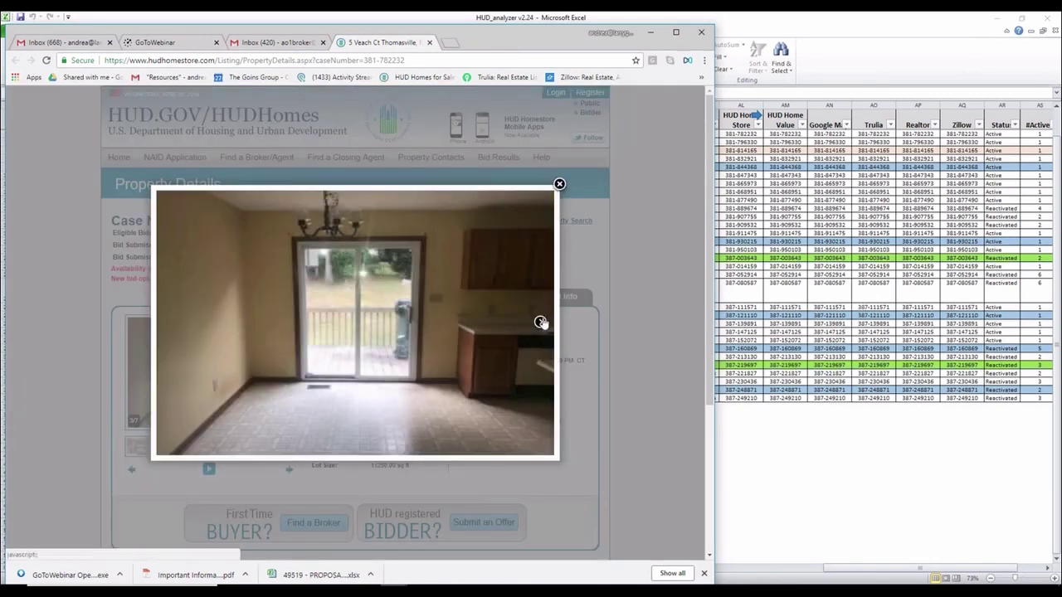
left_click(541, 322)
left_click(541, 322)
left_click(541, 322)
left_click(541, 322)
left_click(540, 322)
left_click(541, 321)
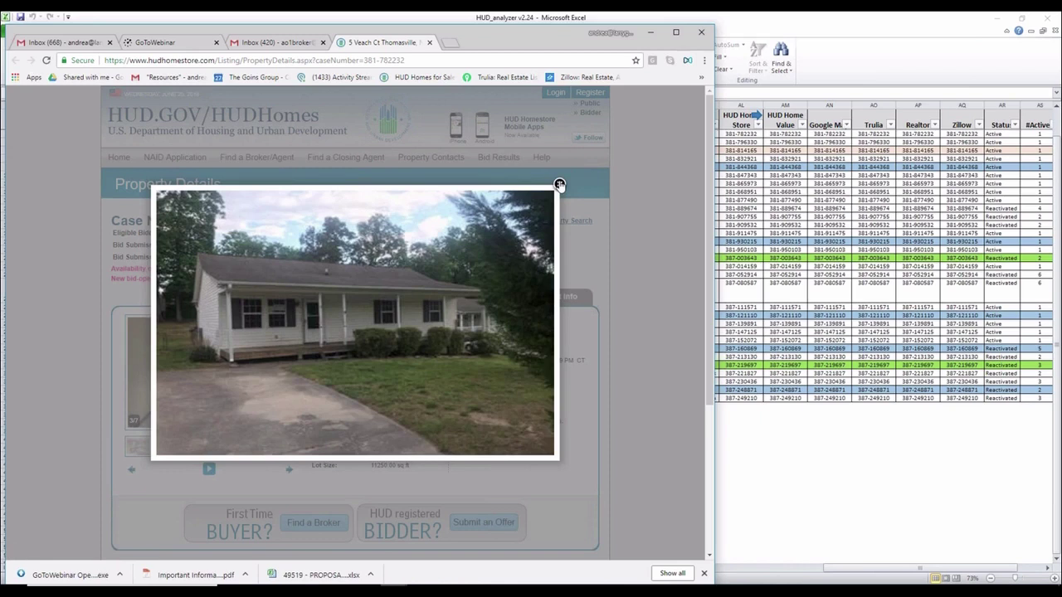
left_click(559, 184)
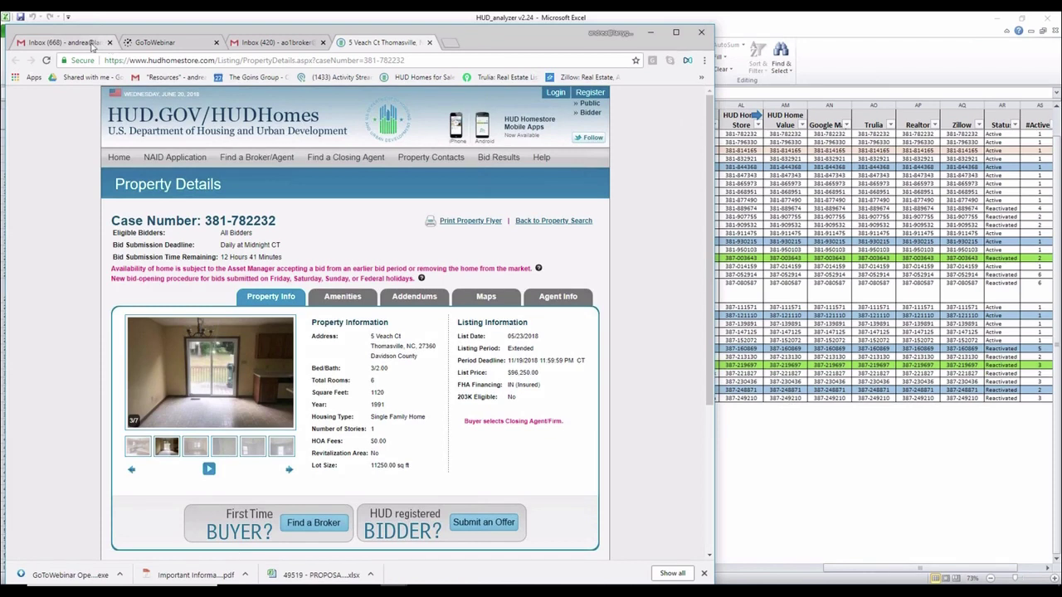
- Remove the first inbox and GoToWebinar tabs from the browser window and close the remaining inbox tab, keeping only the property listing
left_click(36, 46)
left_click_drag(36, 47, 0, 48)
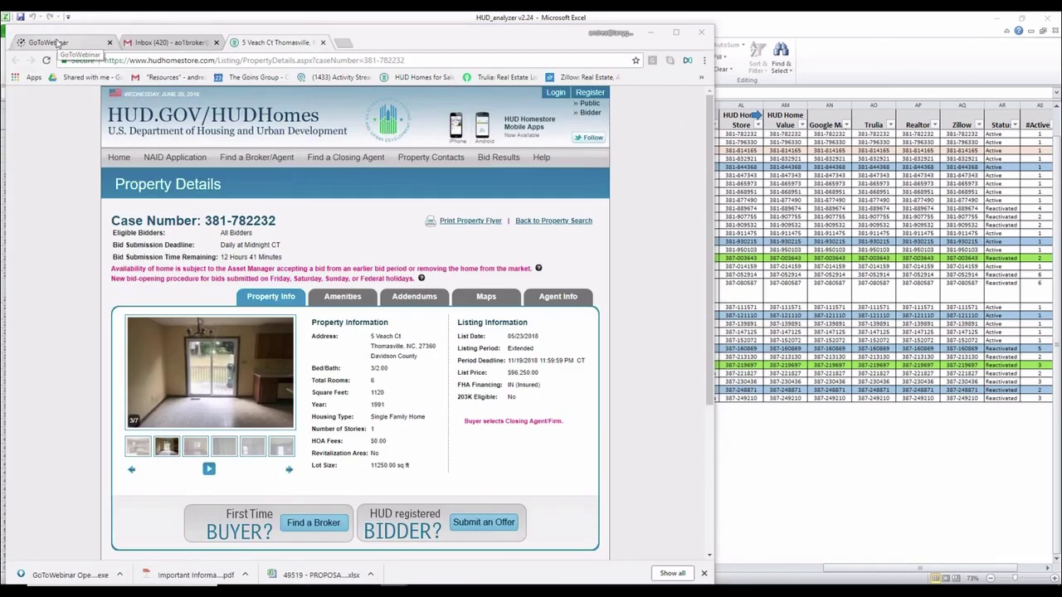
left_click_drag(58, 43, 0, 46)
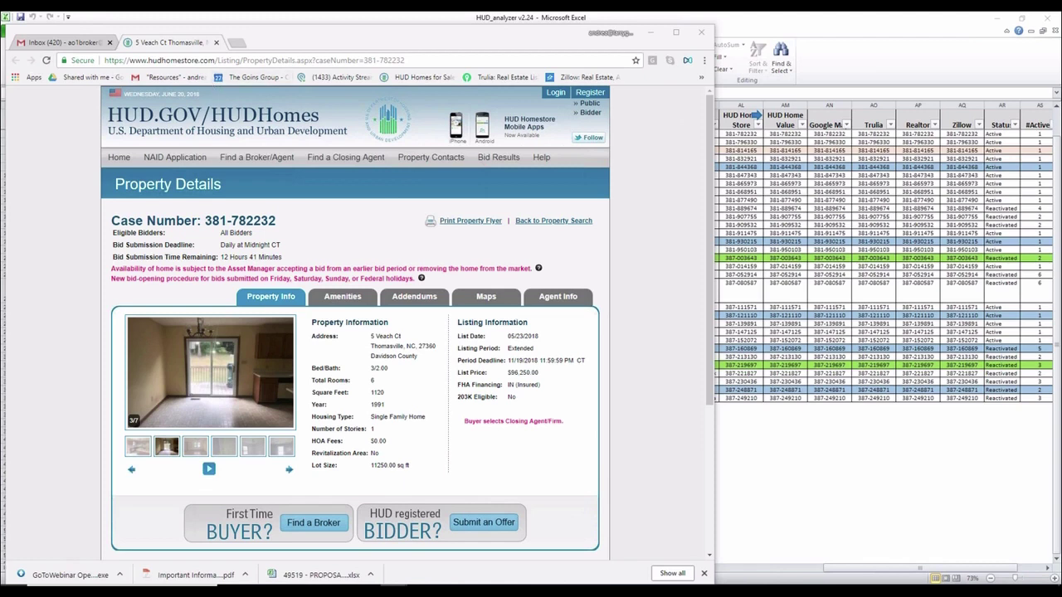
left_click(108, 44)
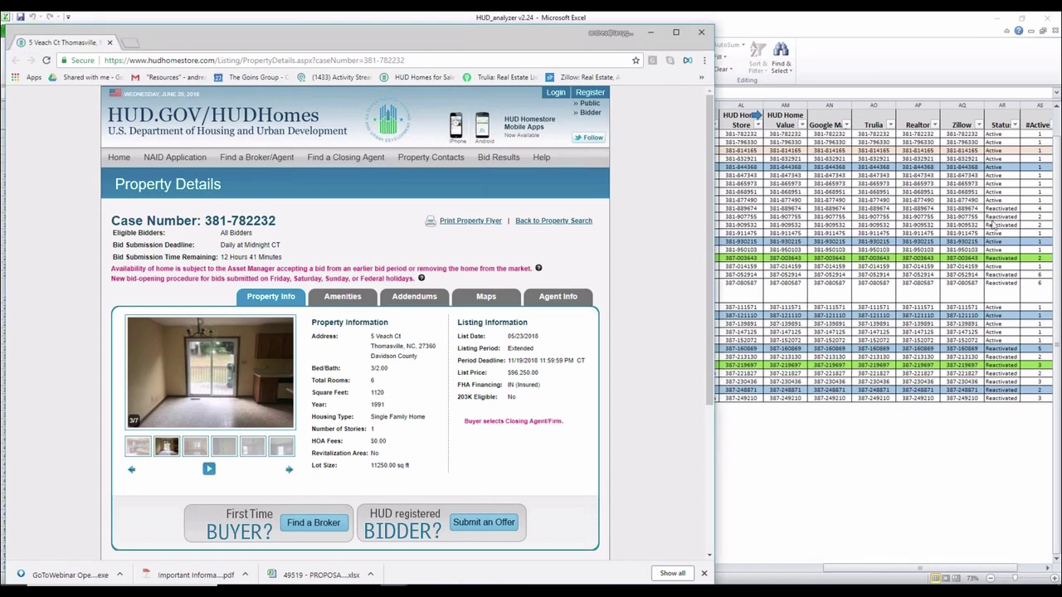
- Look up the row 5 property through its HUD Home Value link and close that page
left_click_drag(513, 40, 503, 87)
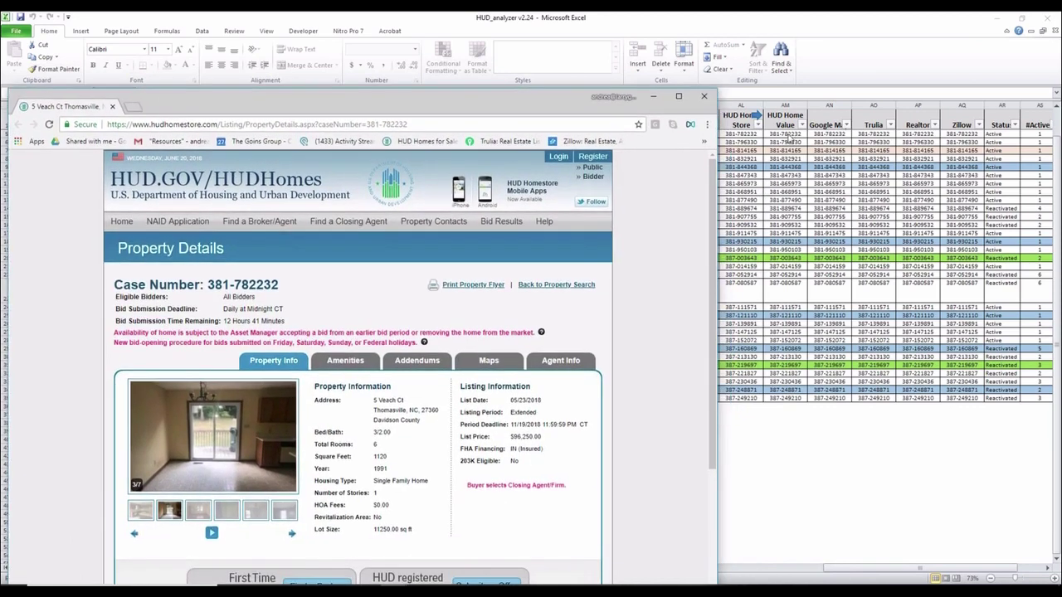
left_click(788, 138)
left_click(791, 138)
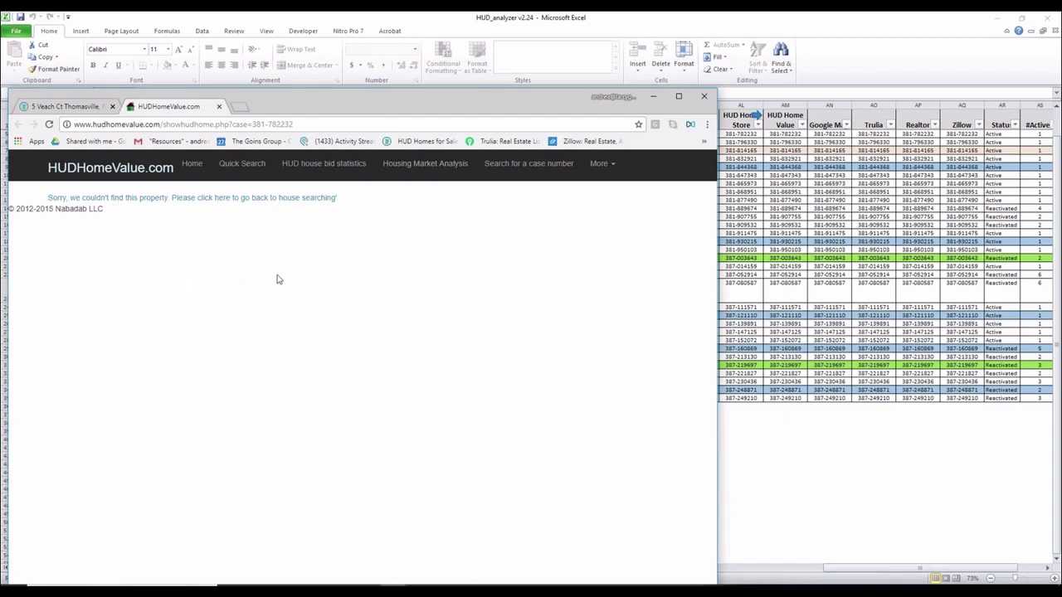
left_click(219, 106)
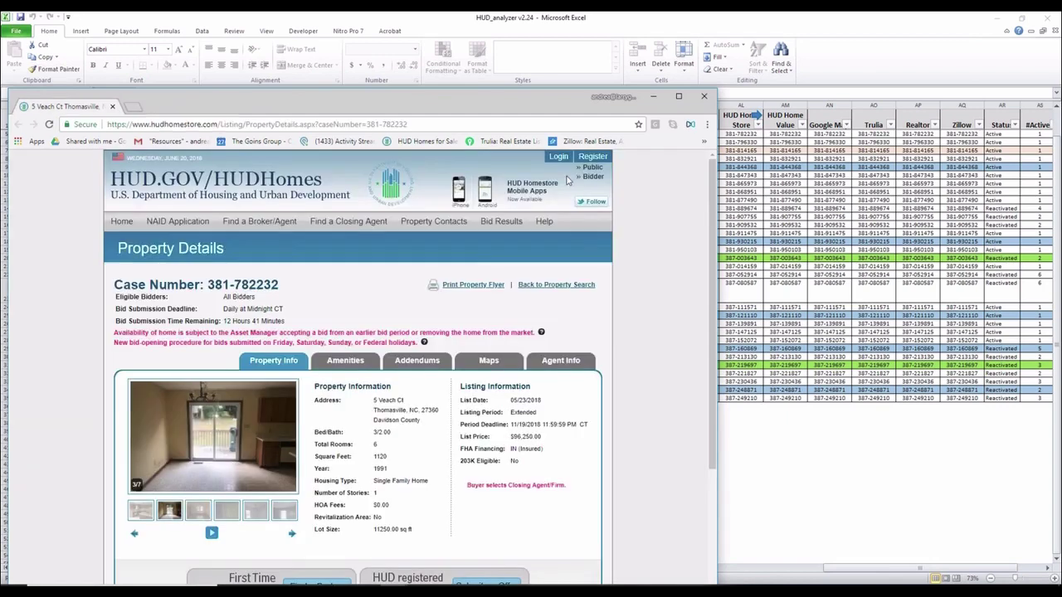
- Open the row 5 property's Google Maps link and examine its location relative to the surrounding cities
left_click(830, 143)
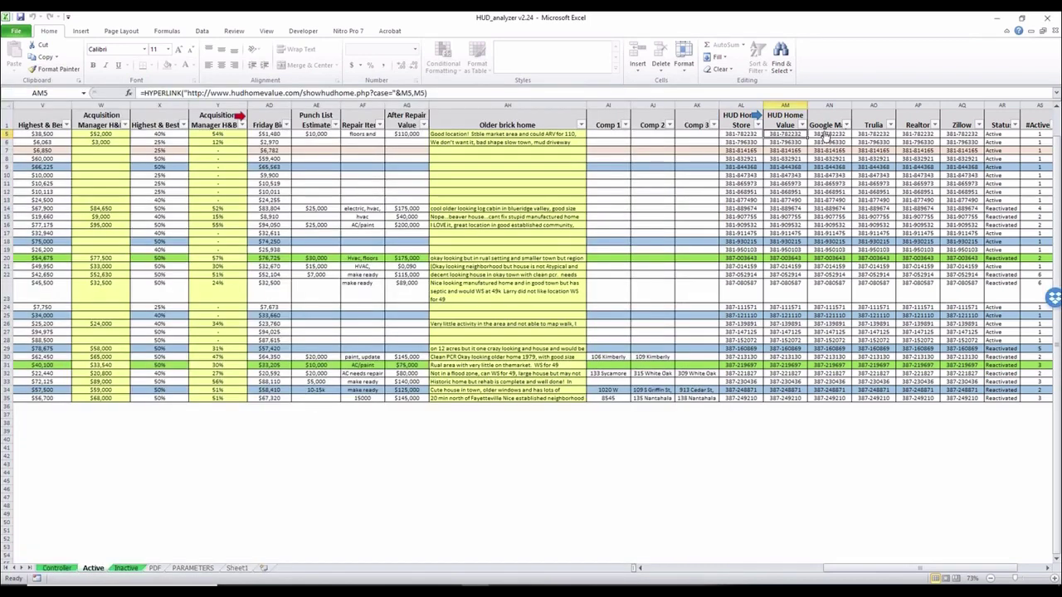
left_click(825, 135)
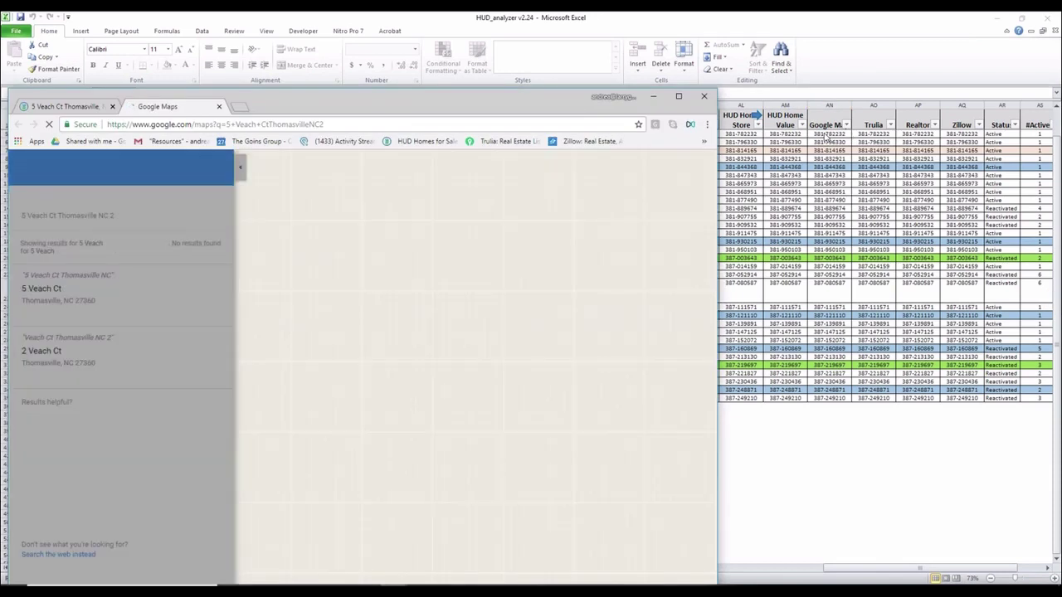
left_click_drag(374, 110, 370, 37)
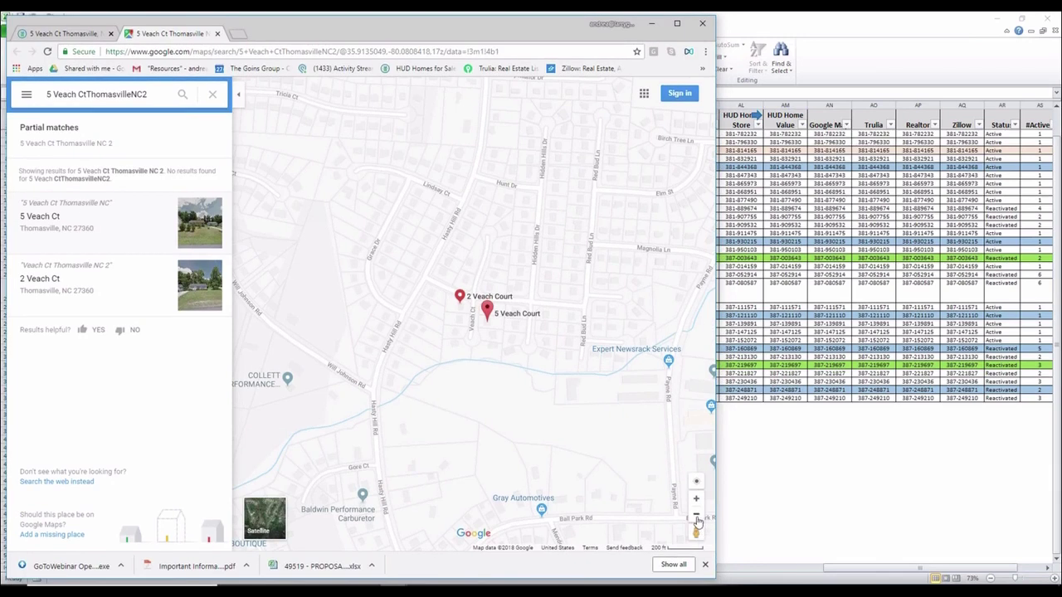
left_click(696, 517)
left_click(696, 516)
left_click(696, 516)
left_click(696, 517)
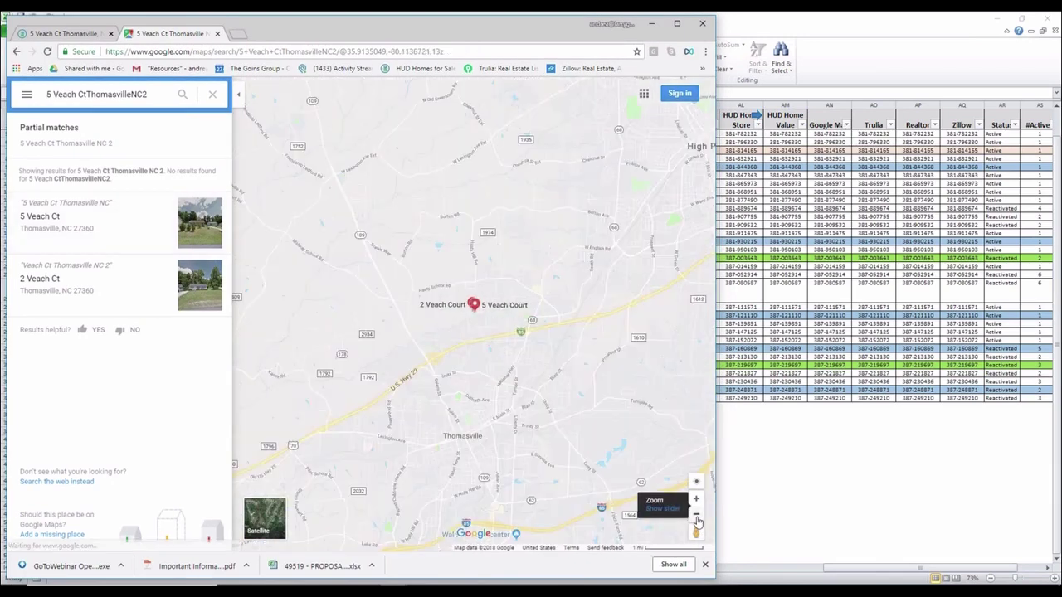
left_click(696, 517)
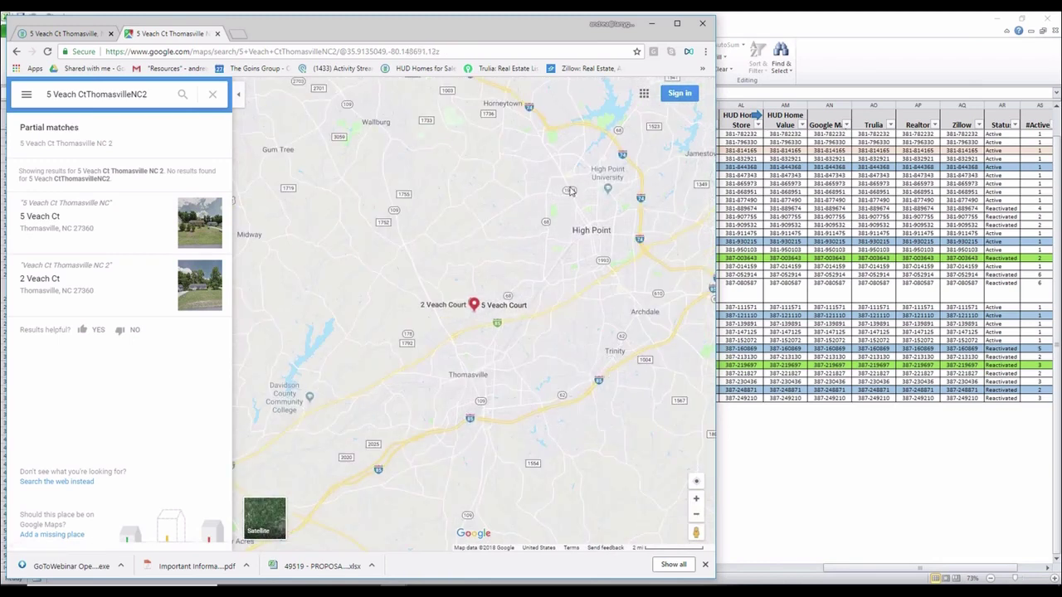
left_click(696, 518)
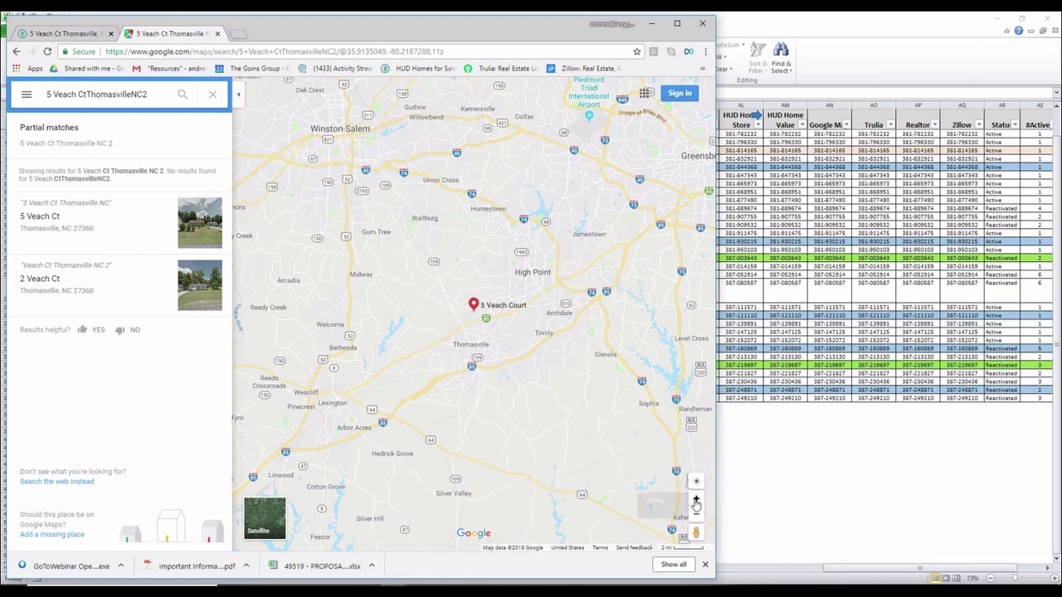
- Examine the map closer around the property, including the nearby neighborhoods, roads and schools
left_click(696, 500)
left_click(696, 500)
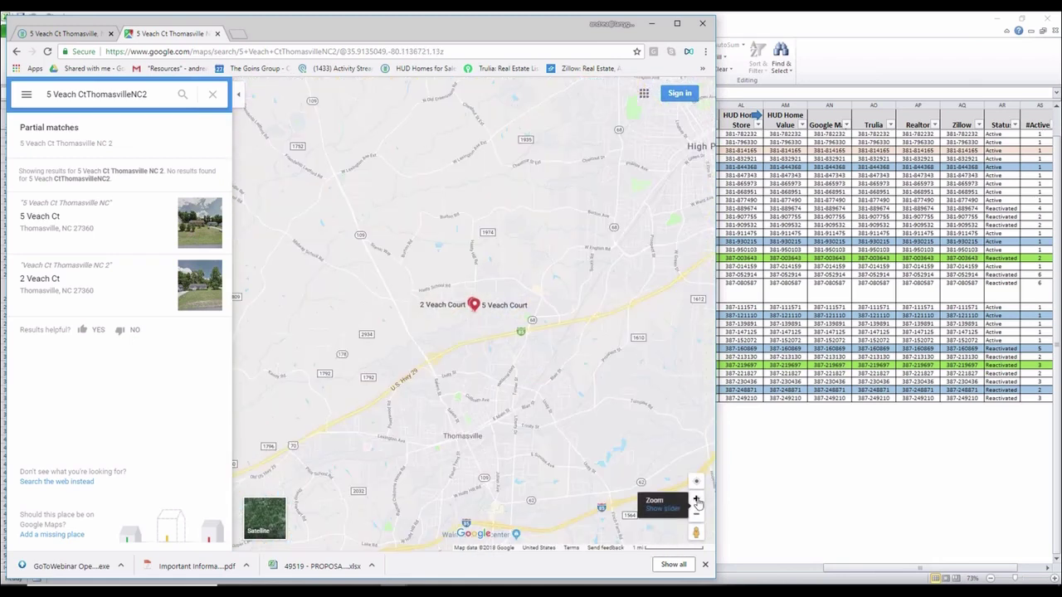
left_click(695, 500)
left_click(695, 500)
left_click_drag(526, 465, 479, 307)
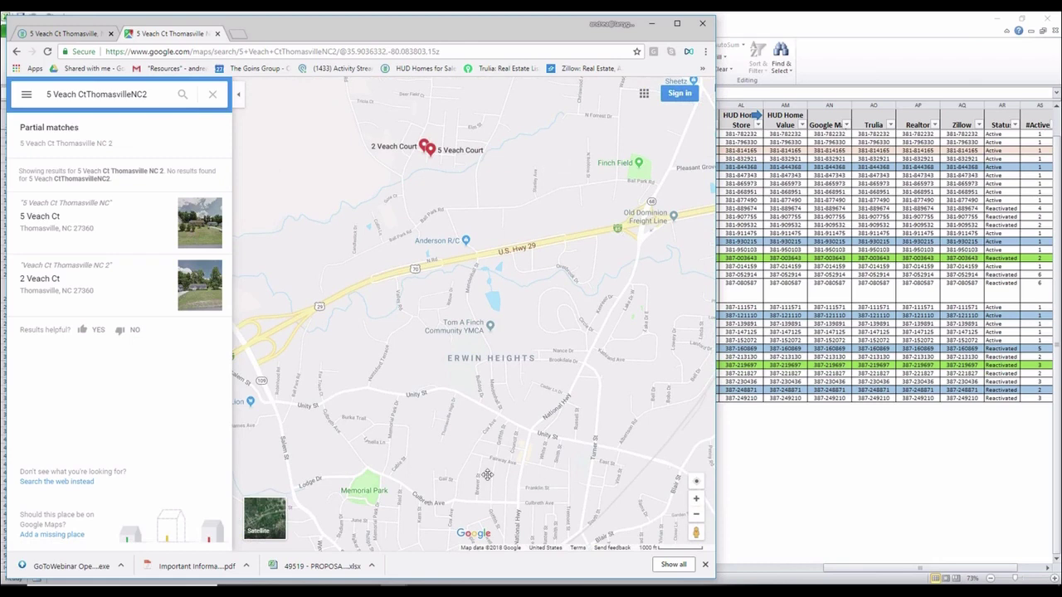
left_click_drag(486, 475, 492, 501)
left_click_drag(489, 273, 503, 387)
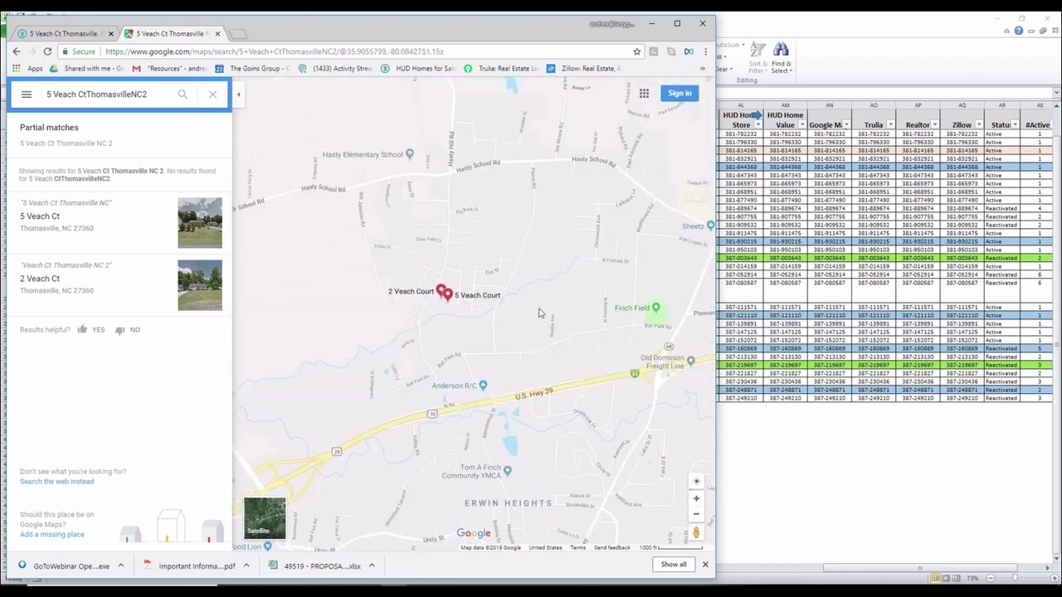
- Open the matching property result in Street View and look around the house and along the neighboring streets
left_click(199, 228)
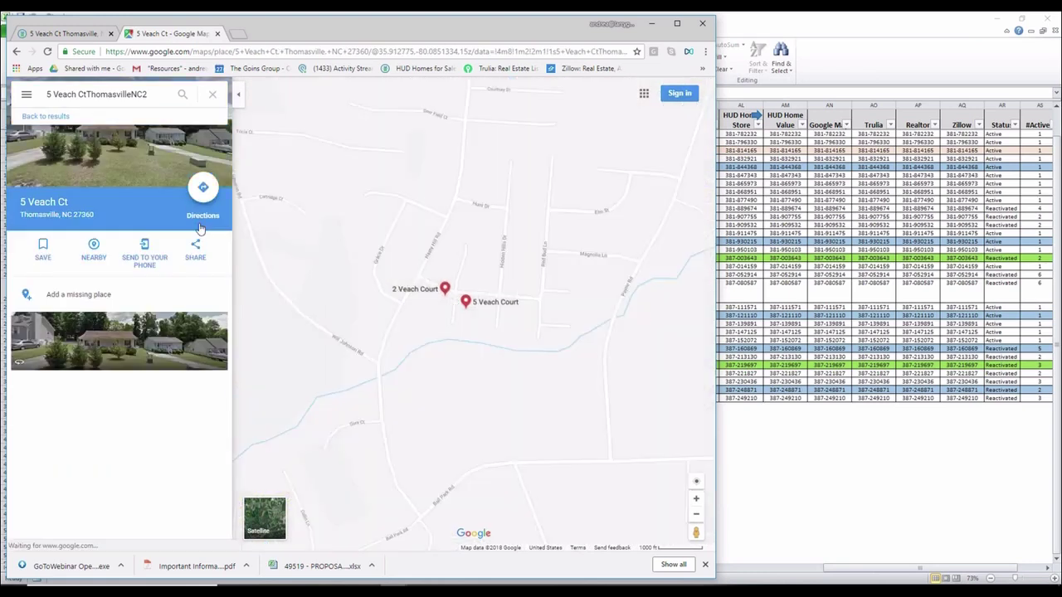
left_click(99, 148)
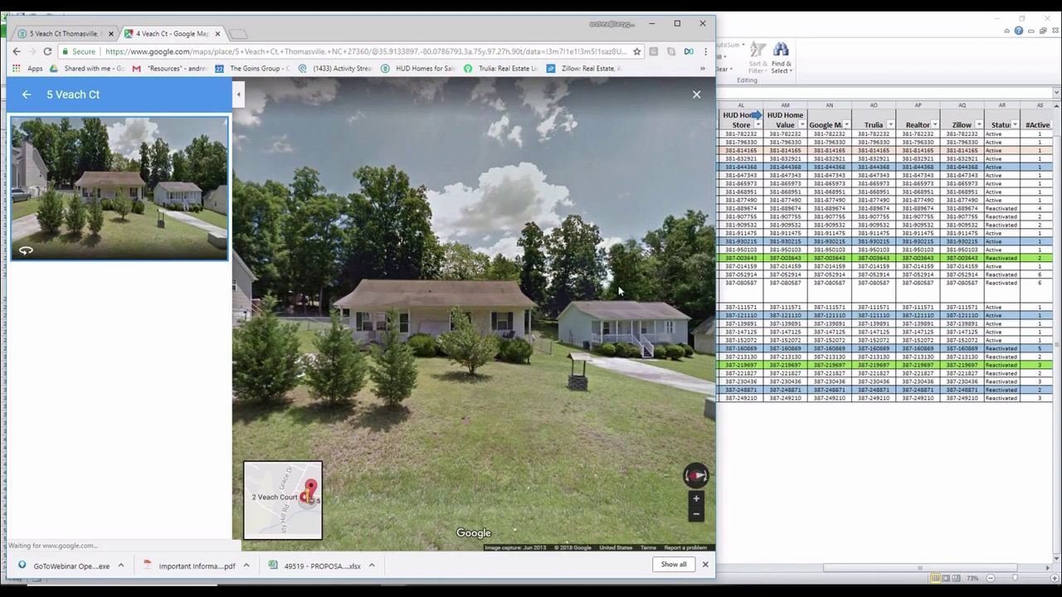
key("Right")
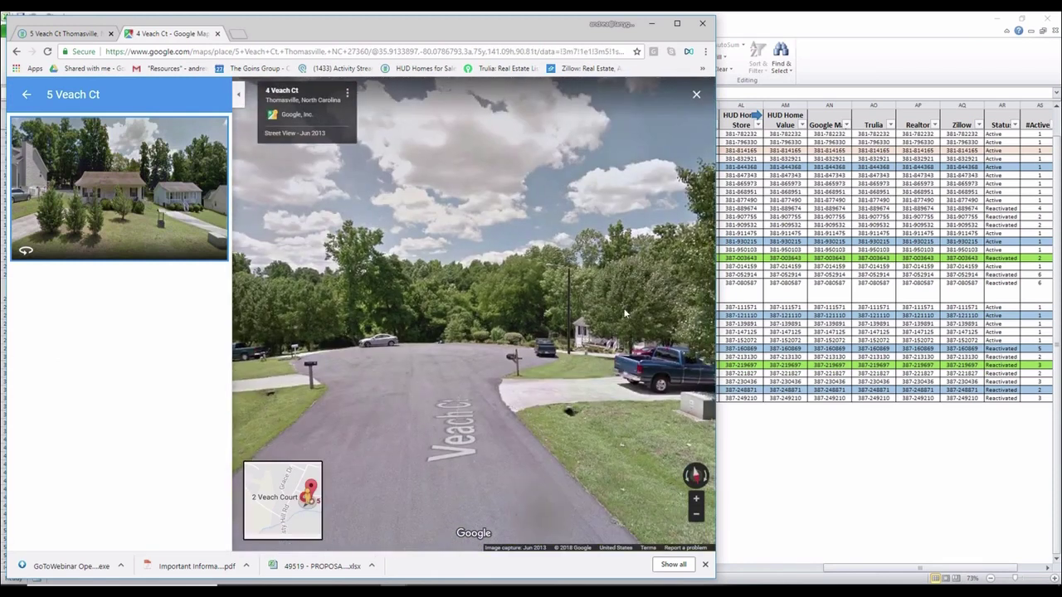
key("Right")
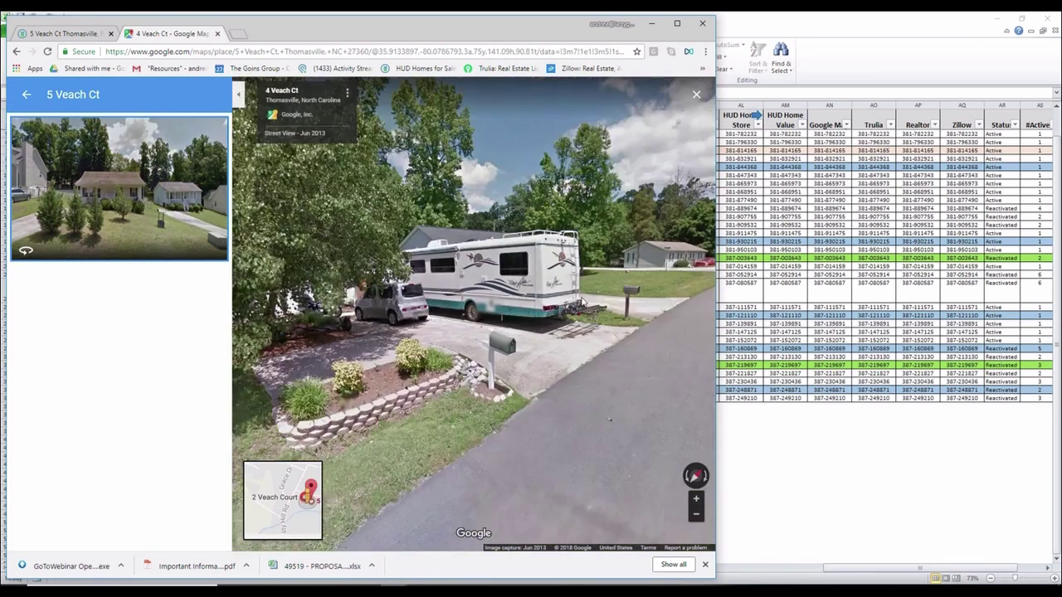
left_click_drag(577, 296, 456, 299)
left_click(457, 297)
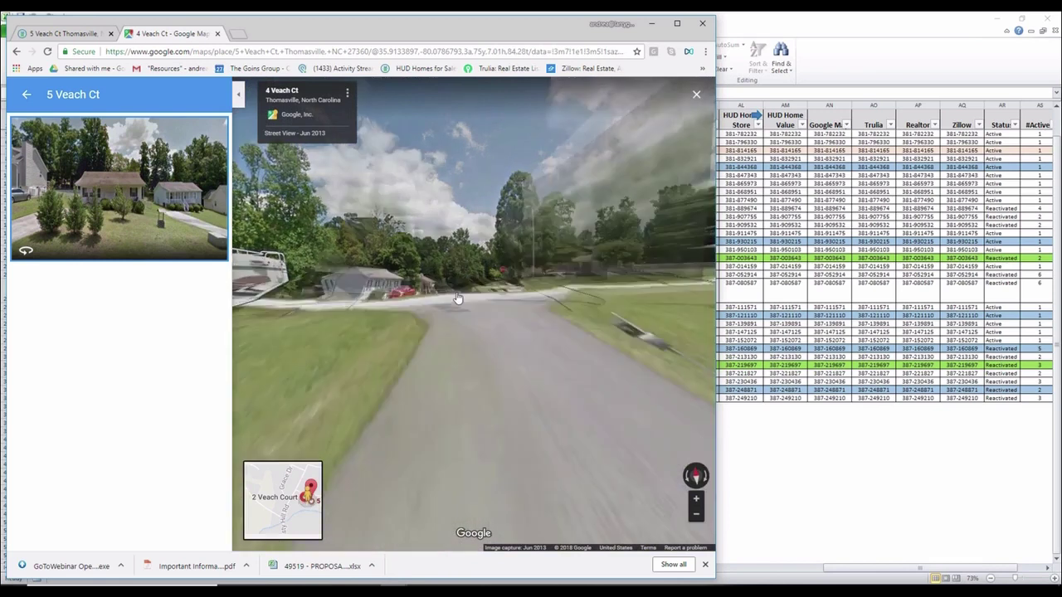
left_click(594, 295)
left_click_drag(529, 292, 349, 287)
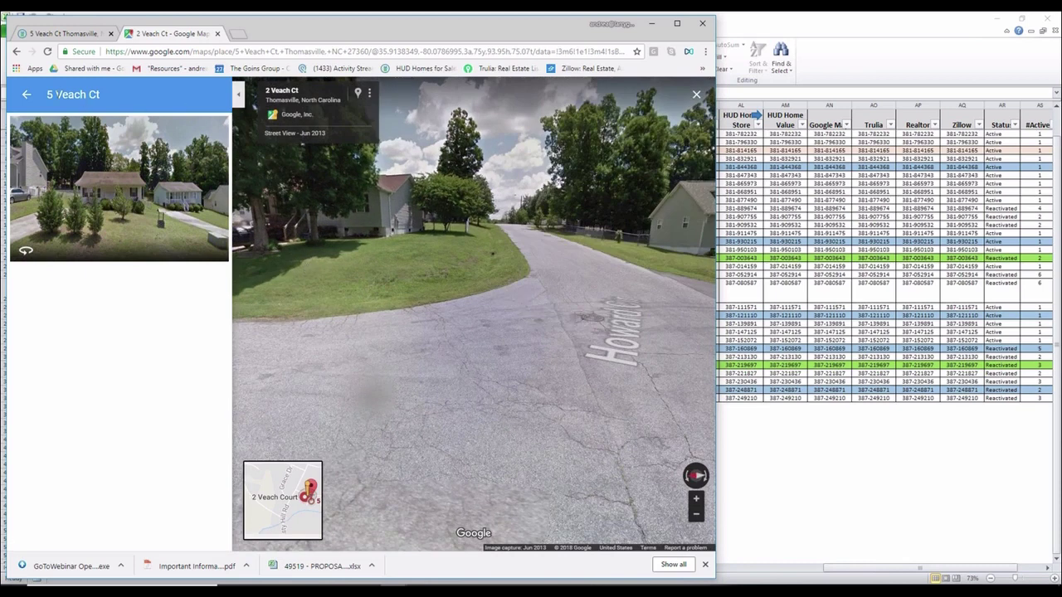
- Leave Street View, return to the Excel workbook and open the row 5 property's Realtor link
left_click(34, 95)
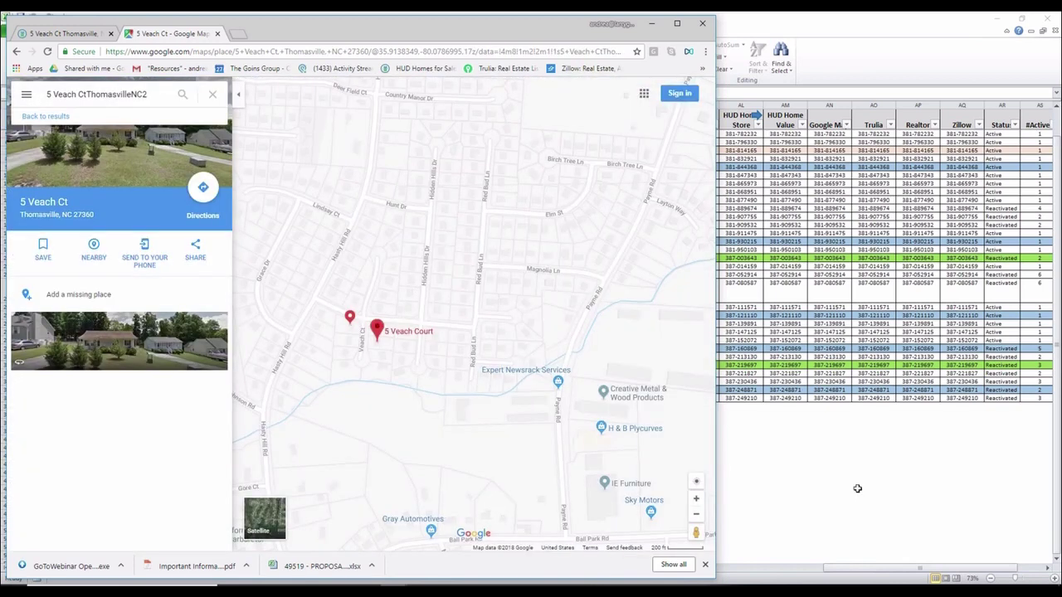
key("alt+Tab")
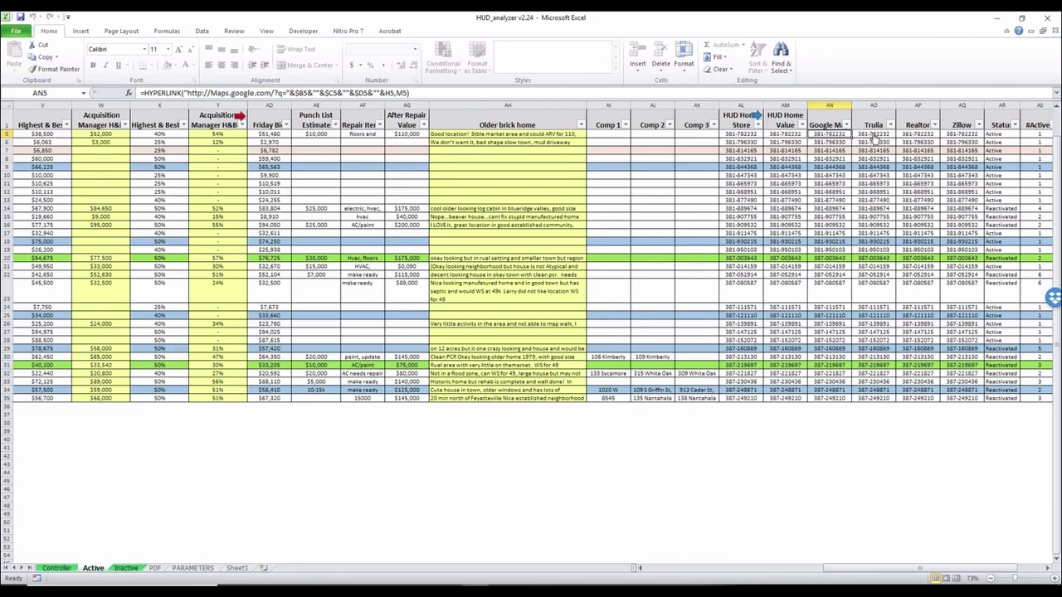
left_click(917, 137)
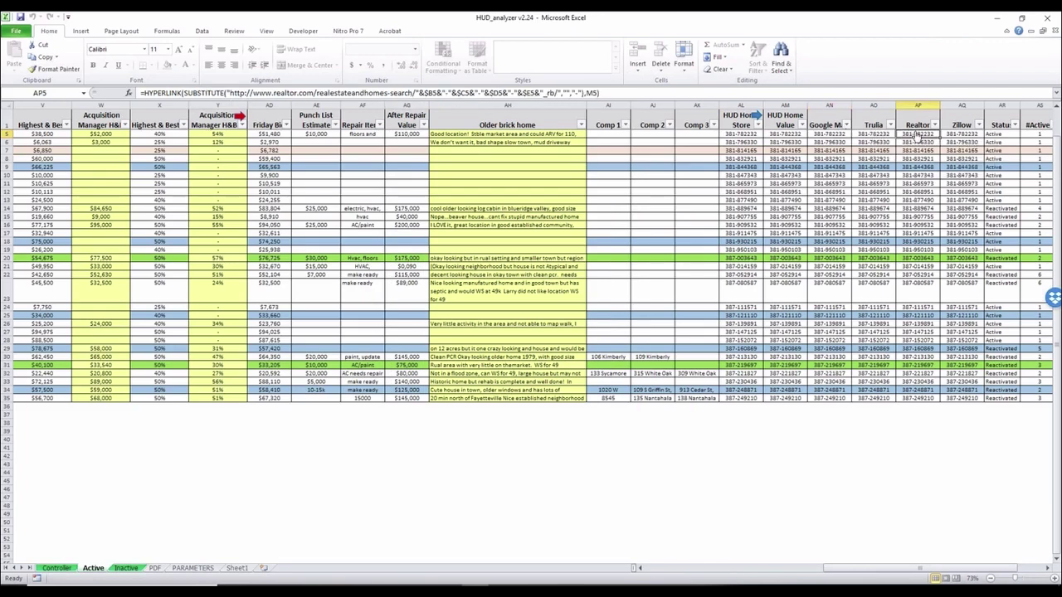
left_click(917, 137)
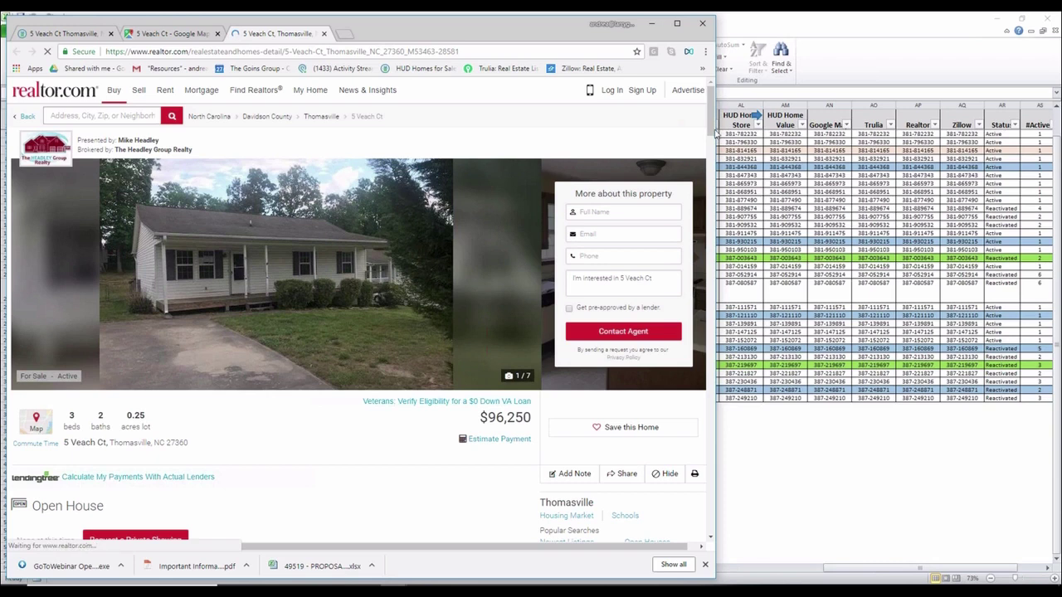
- Review the realtor.com listing's property features, similar homes for sale, price and tax history, surrounding homes and nearby home values
mouse_move(711, 120)
left_mouse_down()
mouse_move(709, 154)
mouse_move(709, 133)
left_mouse_up()
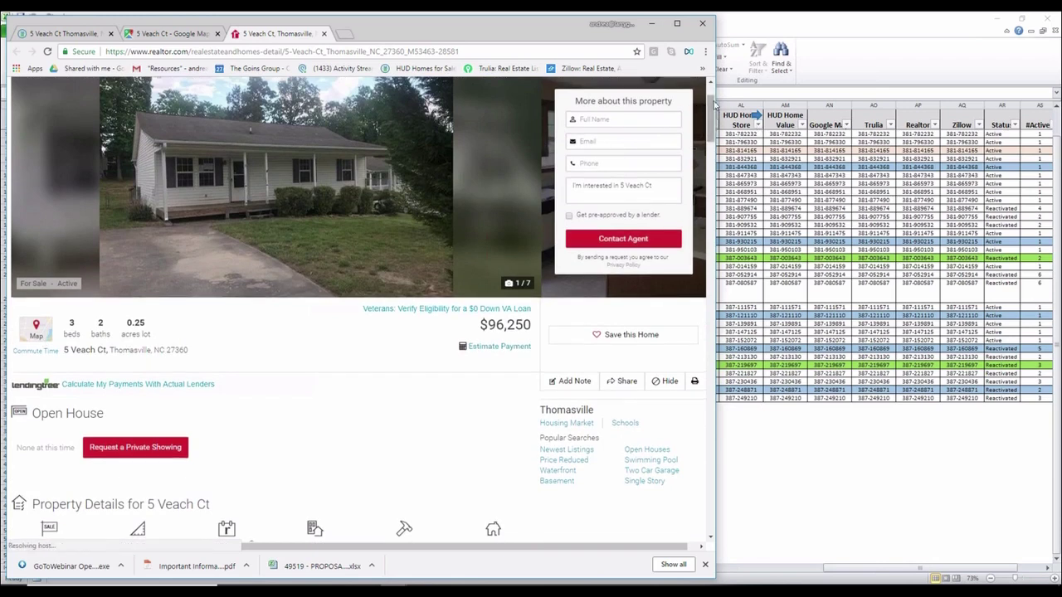
left_click_drag(713, 108, 714, 148)
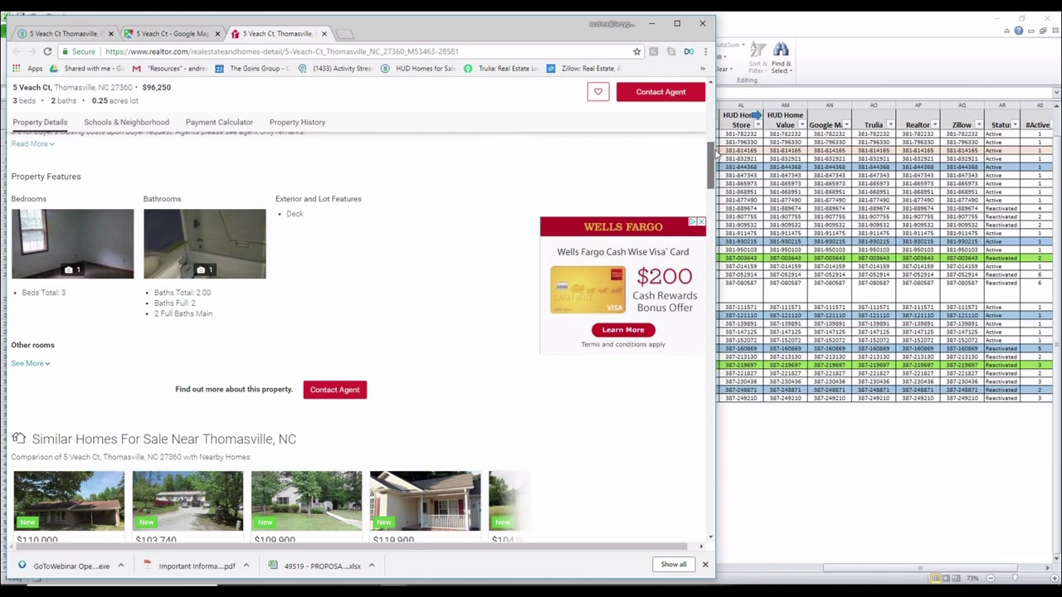
left_click_drag(715, 153, 712, 170)
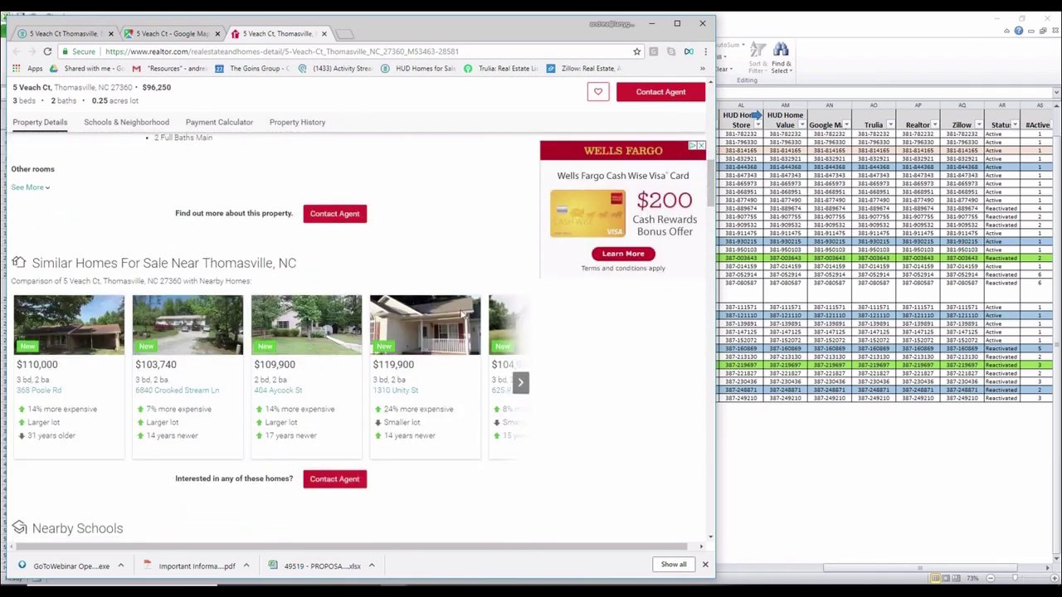
left_click_drag(712, 183, 697, 325)
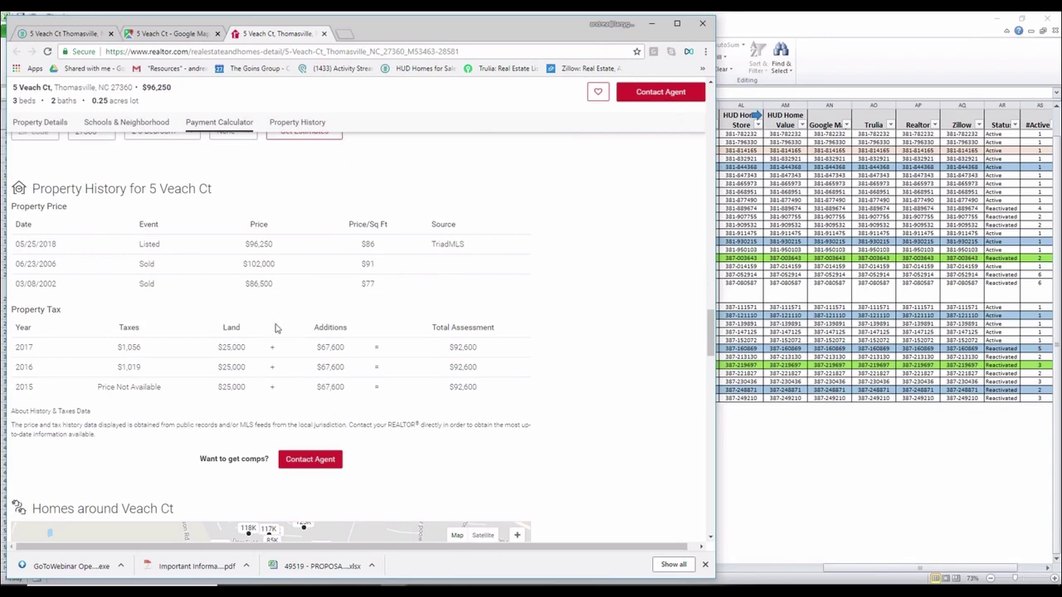
left_click_drag(715, 324, 712, 367)
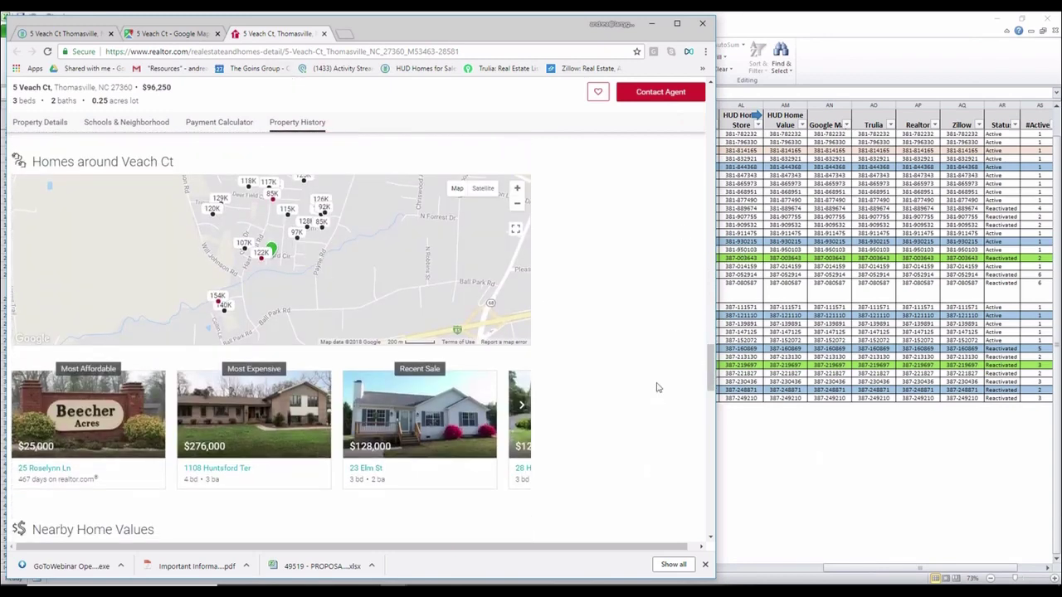
left_click_drag(712, 369, 711, 400)
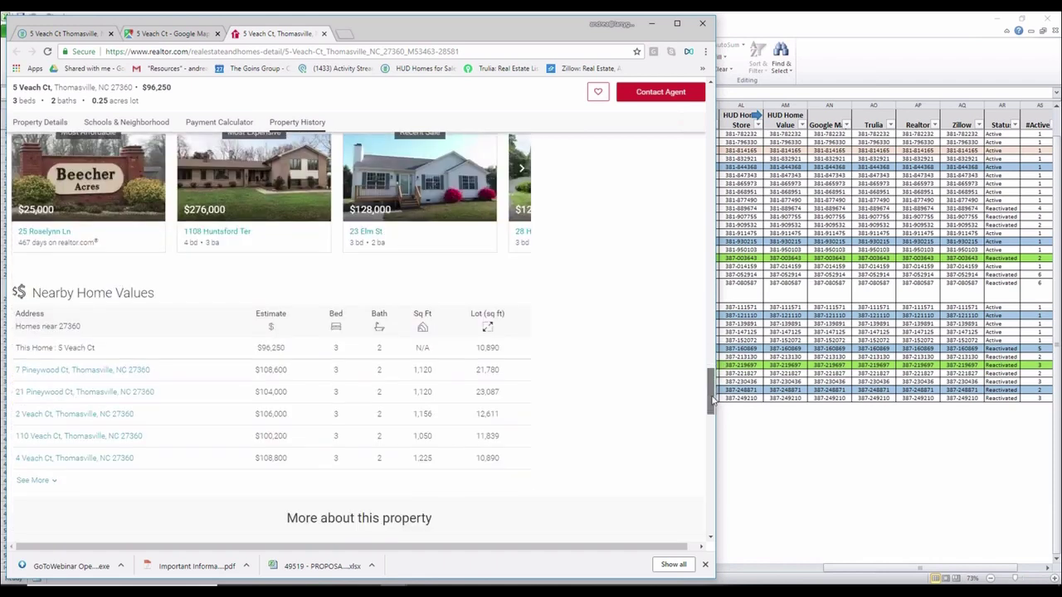
scroll(711, 400, "up", 20)
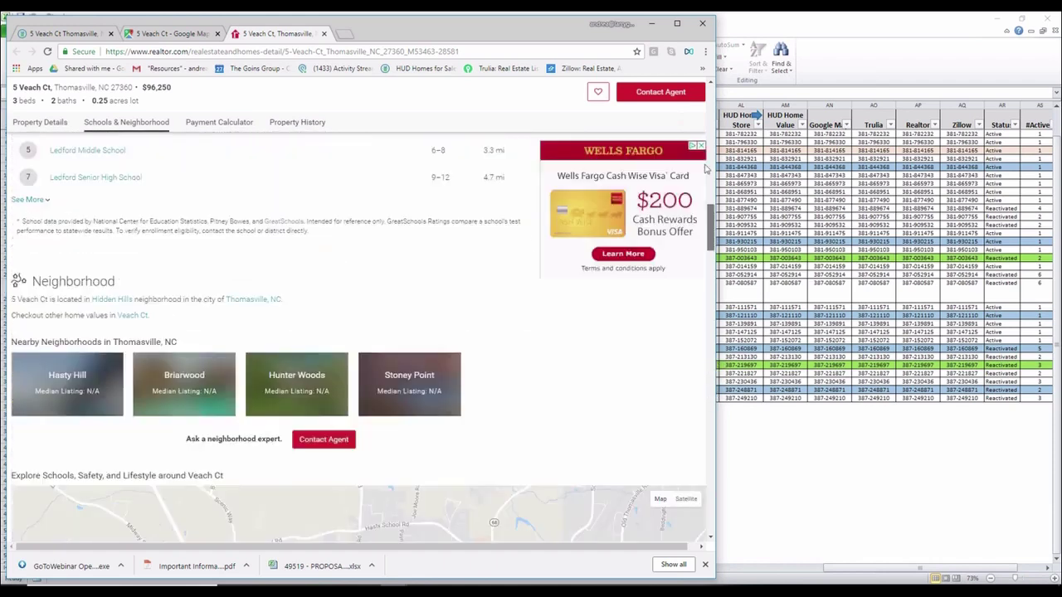
- Return to the Excel workbook, open the row 5 property's Zillow link and close the listing to reach the area map
key("alt+Tab")
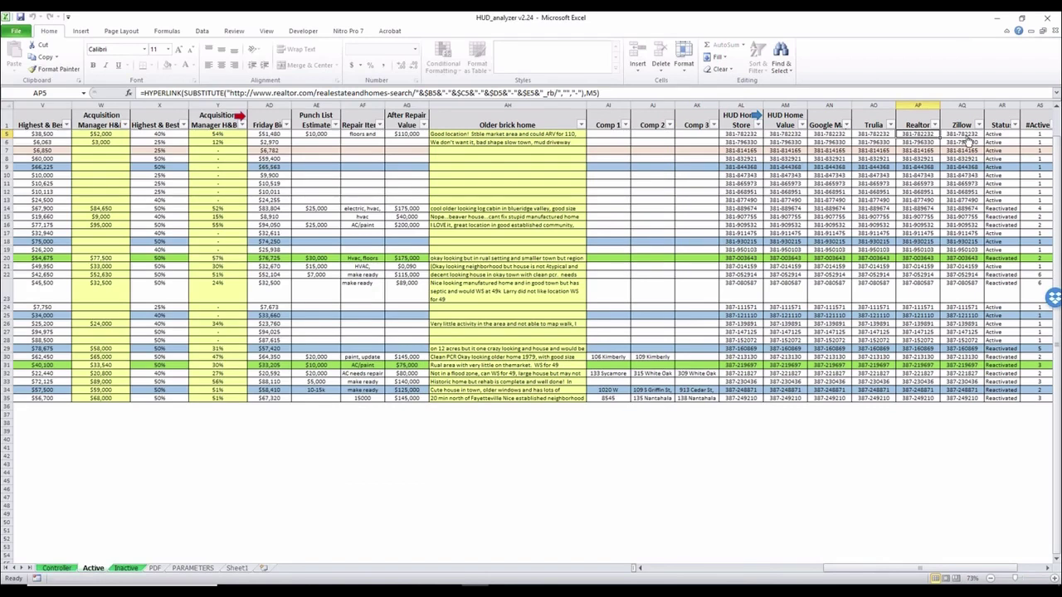
left_click(960, 135)
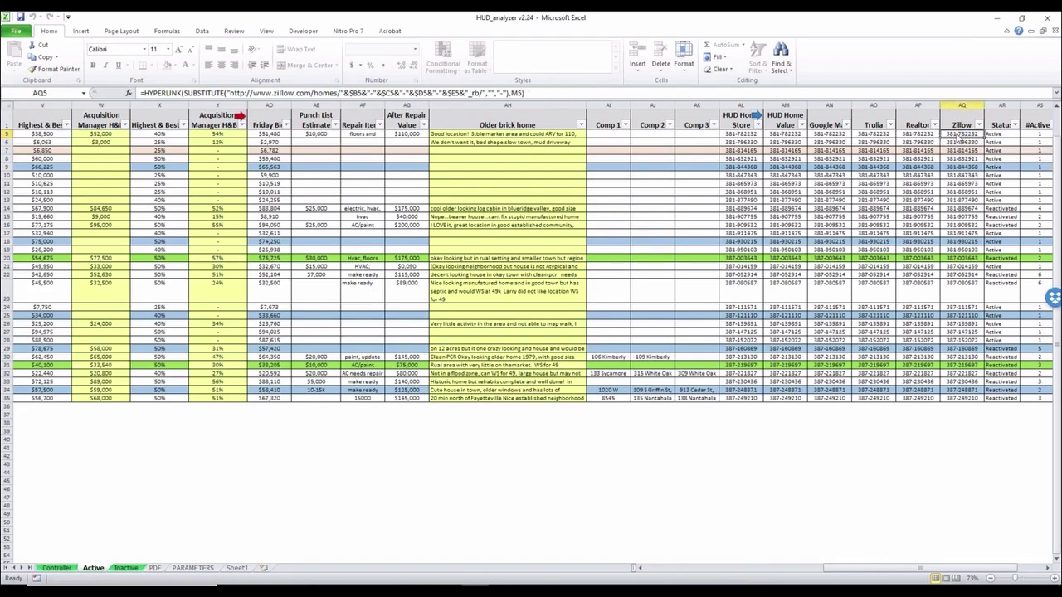
left_click(959, 138)
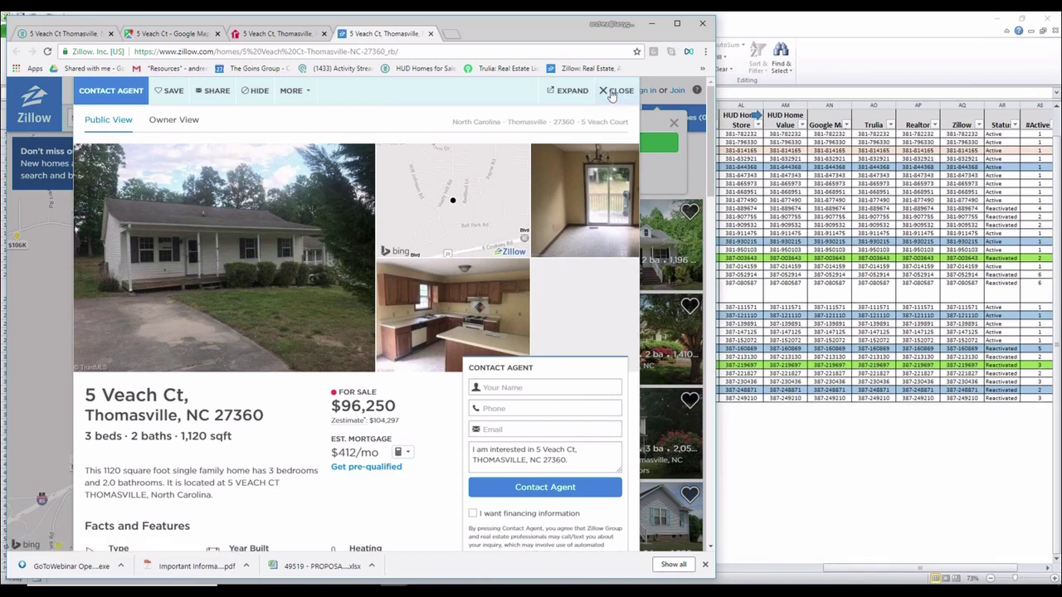
left_click(610, 91)
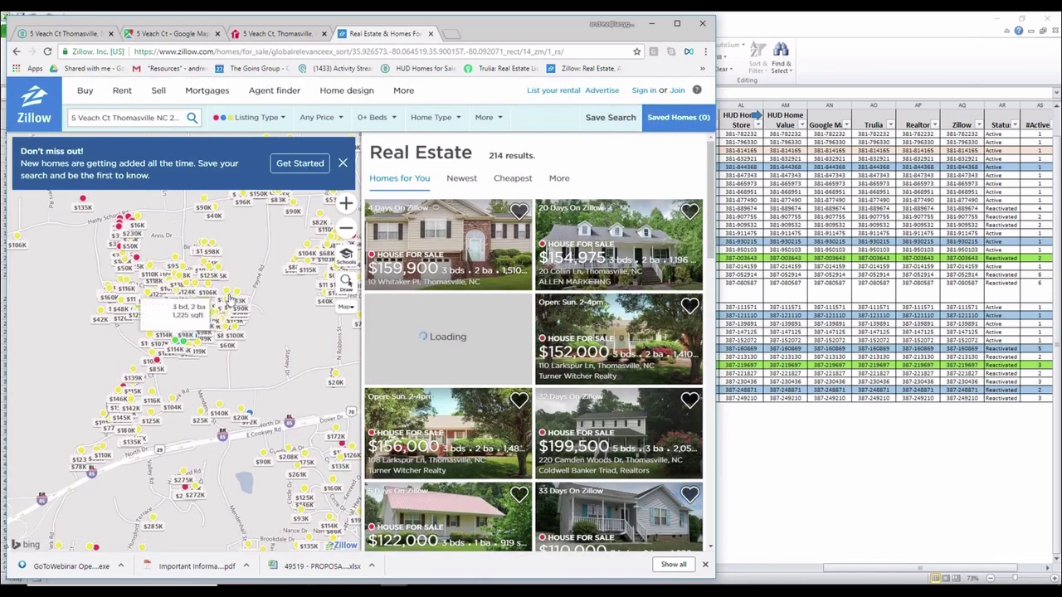
- Check the Zillow listing type and home type filters, and limit the results to days on/sold in the last 90 days
left_click(281, 119)
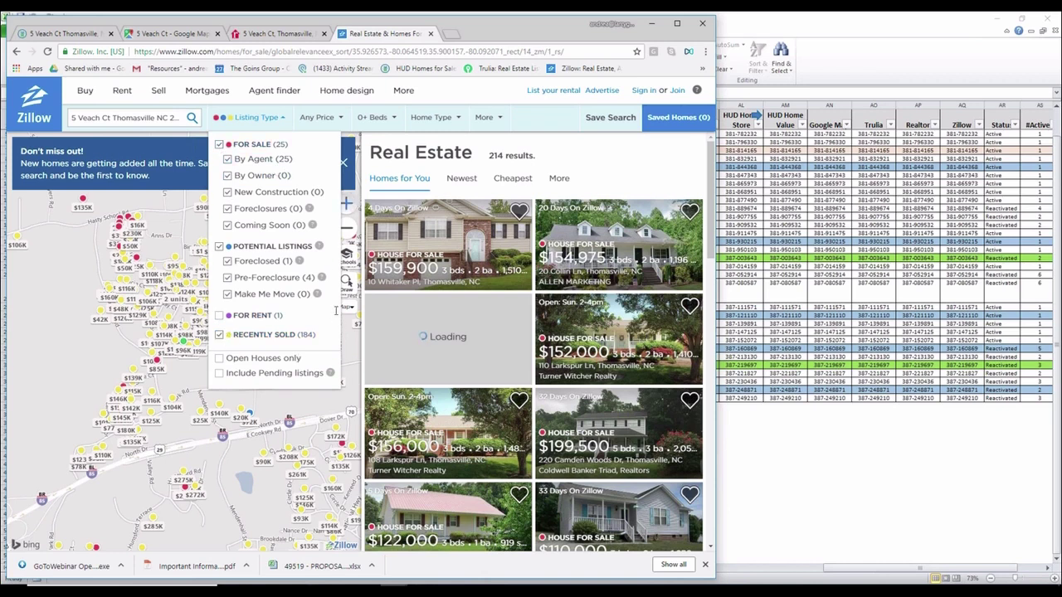
left_click(455, 122)
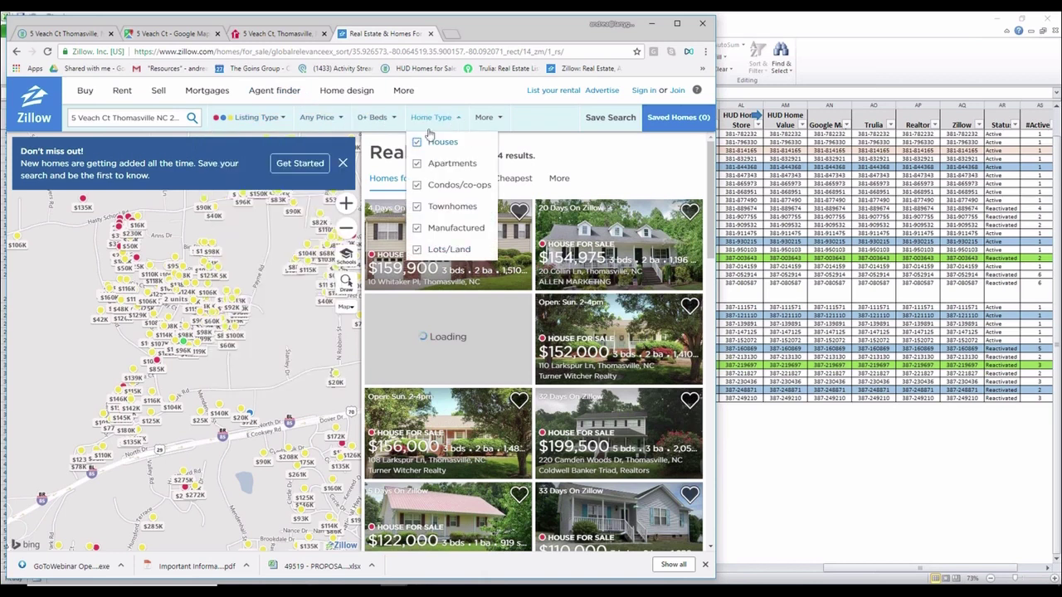
left_click(489, 117)
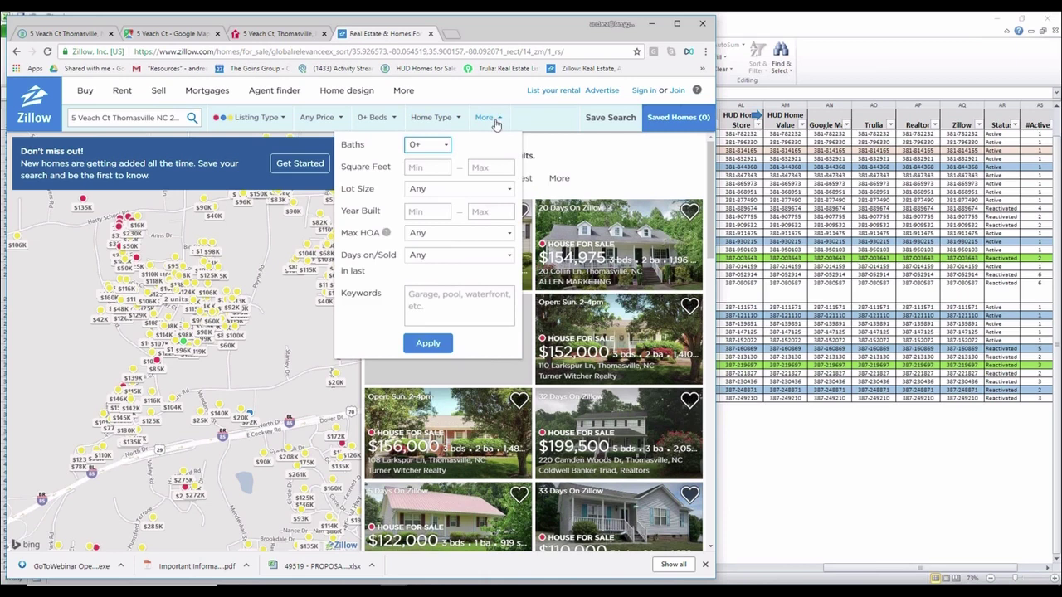
left_click(501, 257)
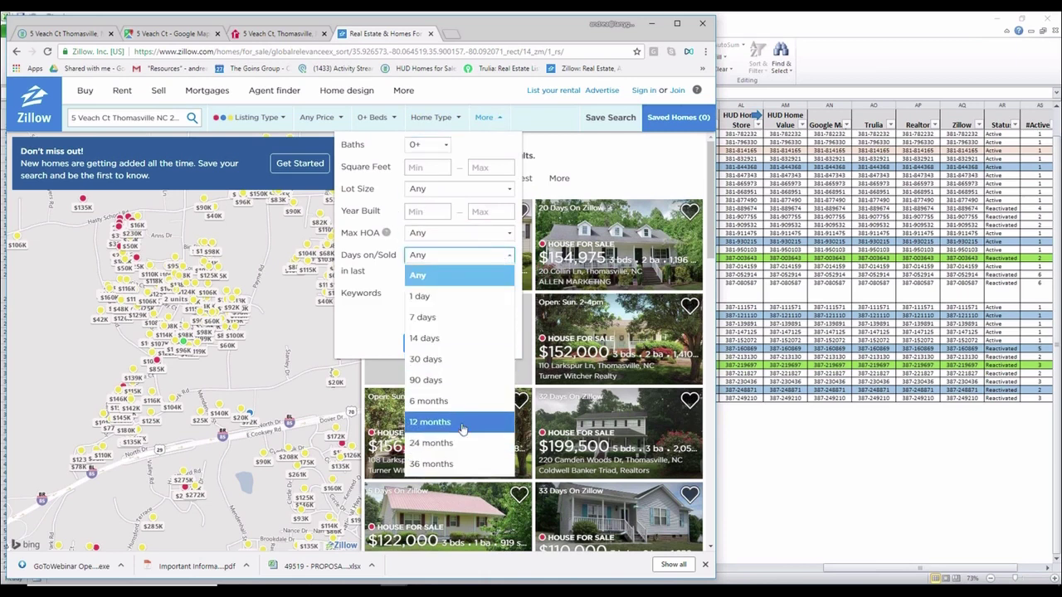
left_click(452, 381)
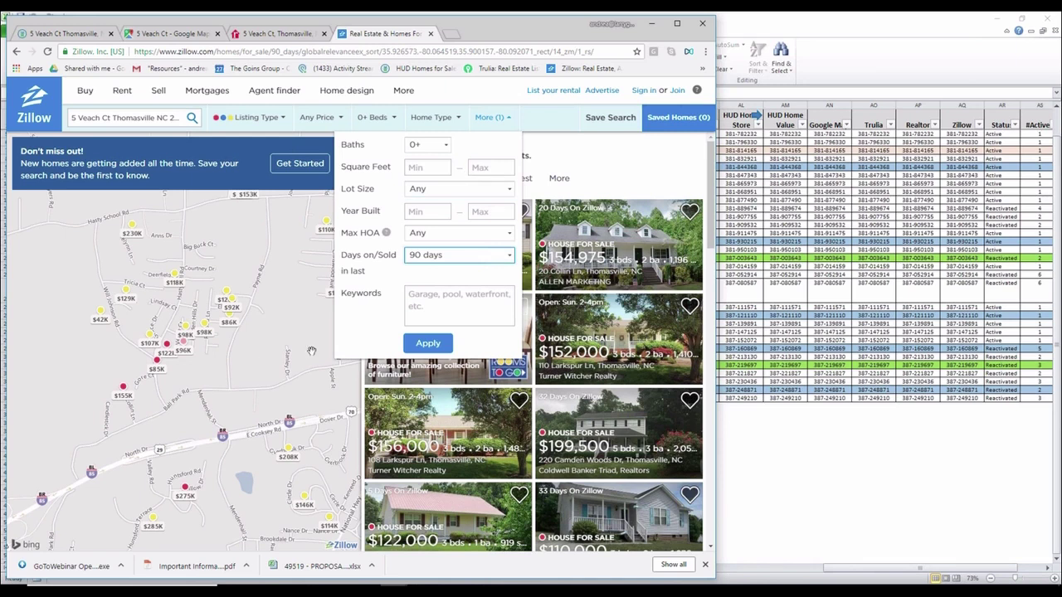
left_click(247, 371)
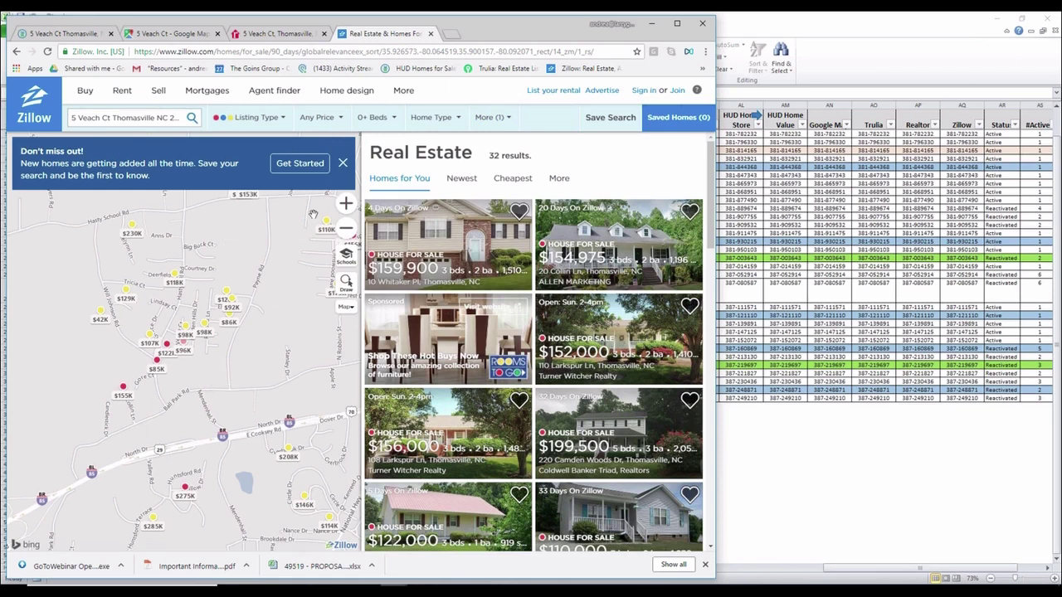
- Open the sold comparable marked $98K on Redbud Ln near the property, review its sale details and close it
left_click(346, 204)
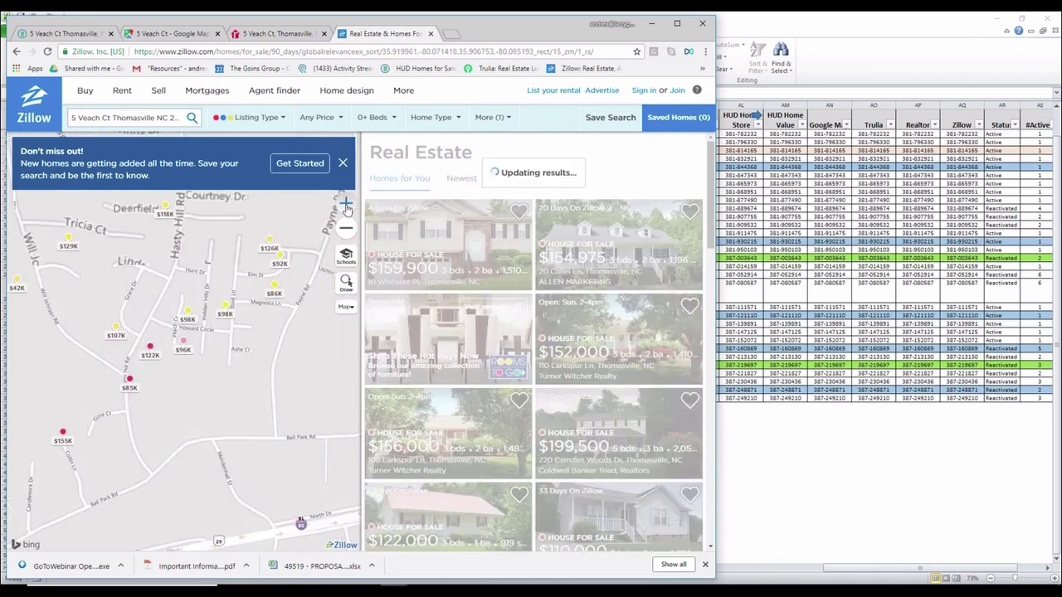
left_click(346, 204)
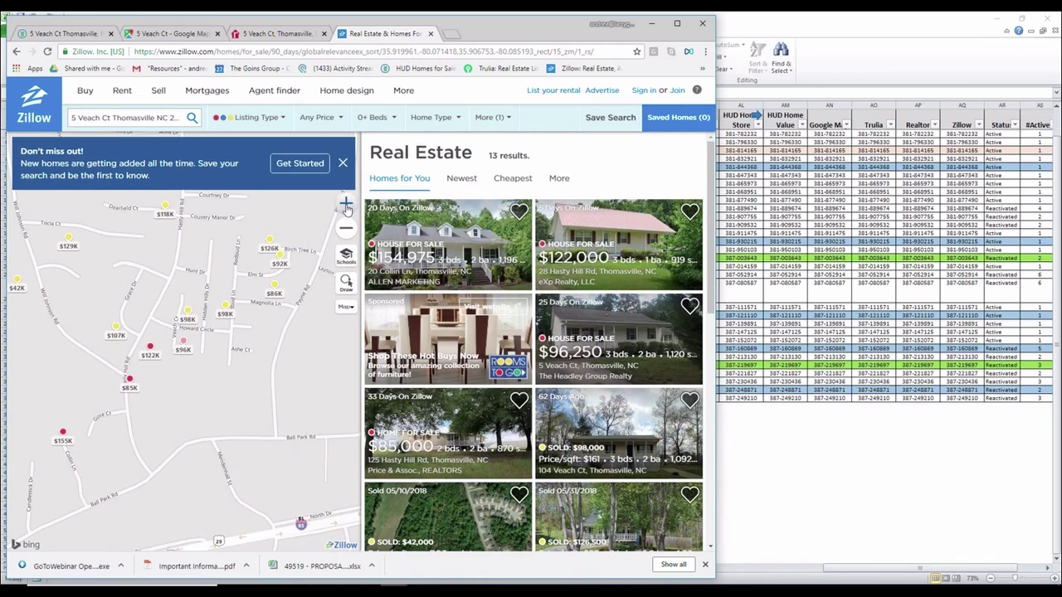
left_click_drag(174, 269, 172, 355)
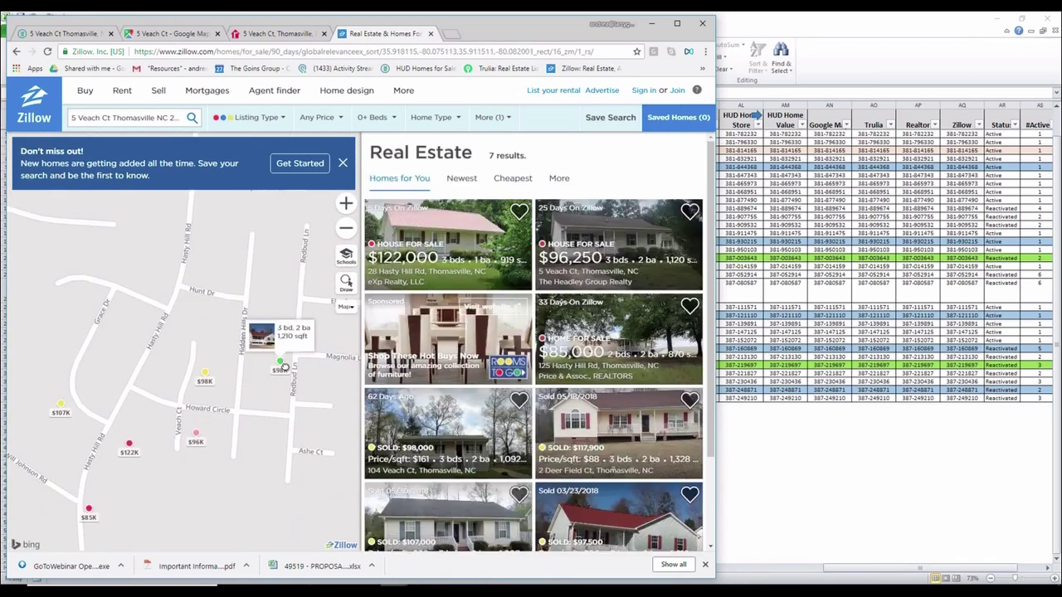
left_click(278, 368)
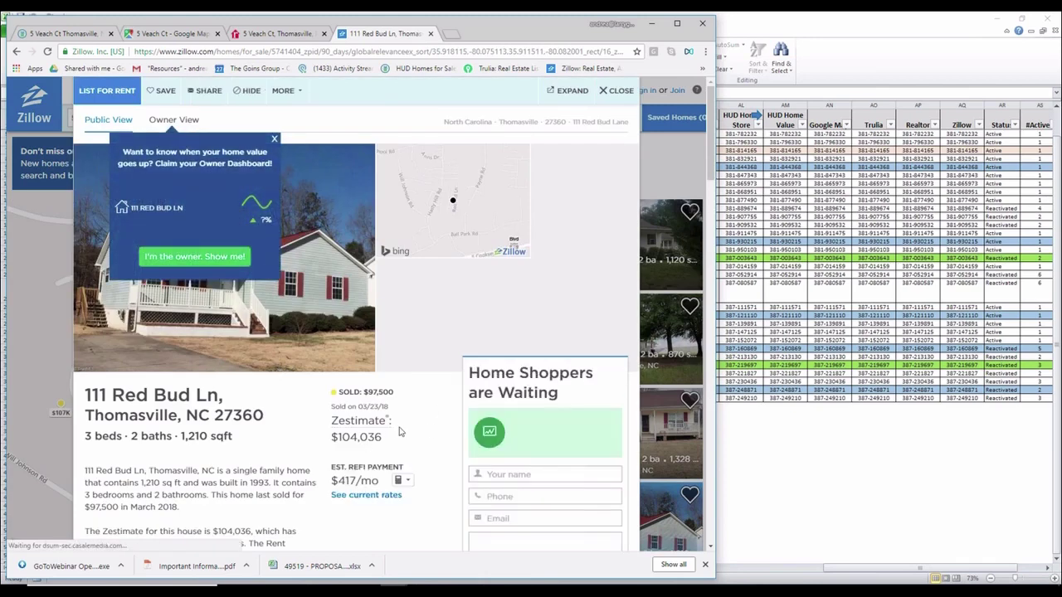
scroll(398, 431, "down", 1)
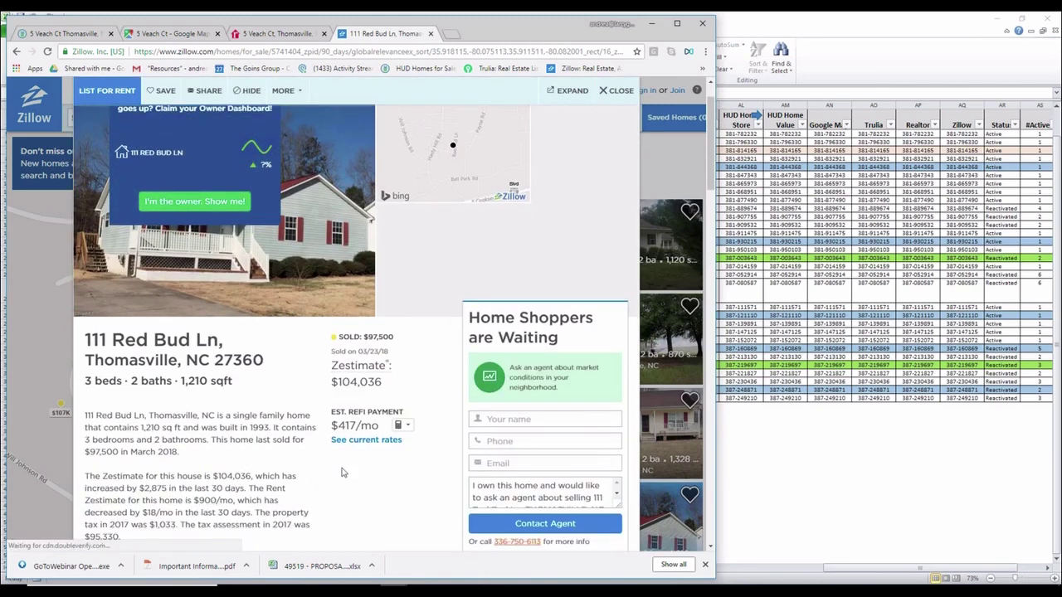
scroll(340, 466, "down", 1)
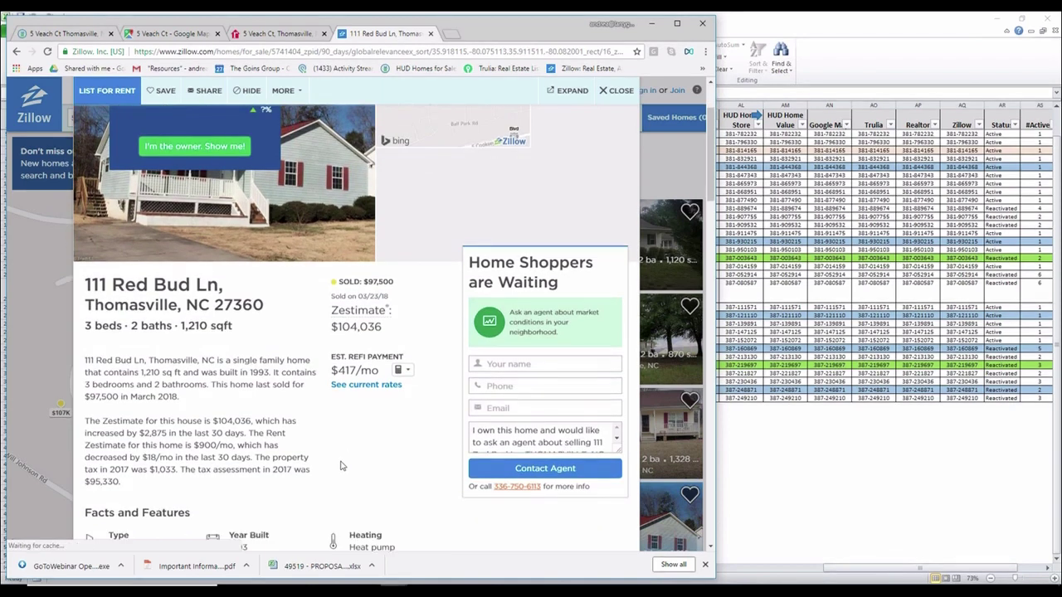
scroll(340, 466, "down", 4)
scroll(600, 102, "up", 6)
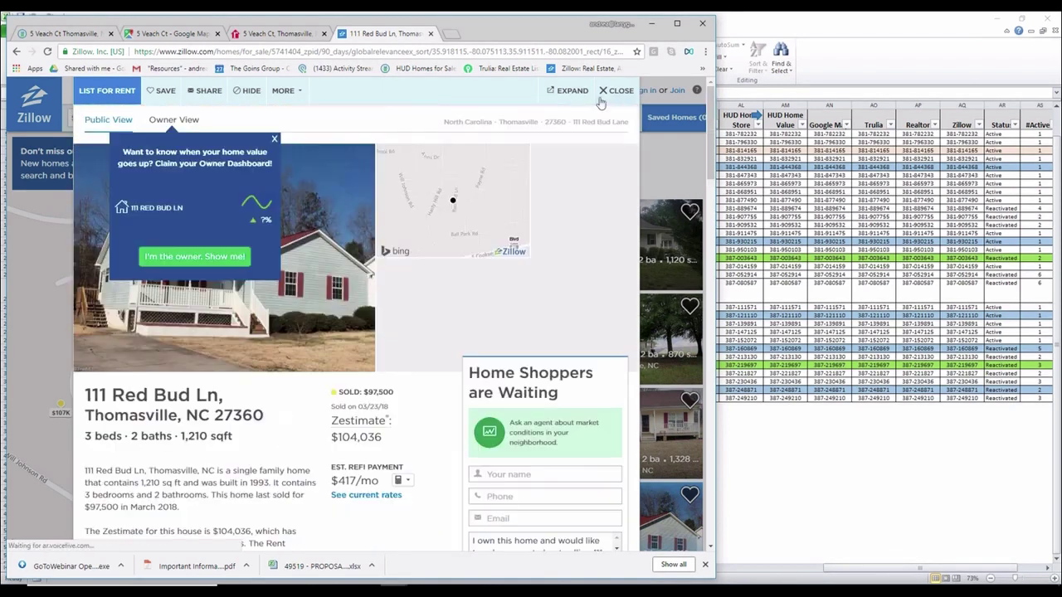
left_click(615, 91)
- Examine the wider area's sales on the map, then view and close the $42K sale on Will Johnson Rd
mouse_move(196, 437)
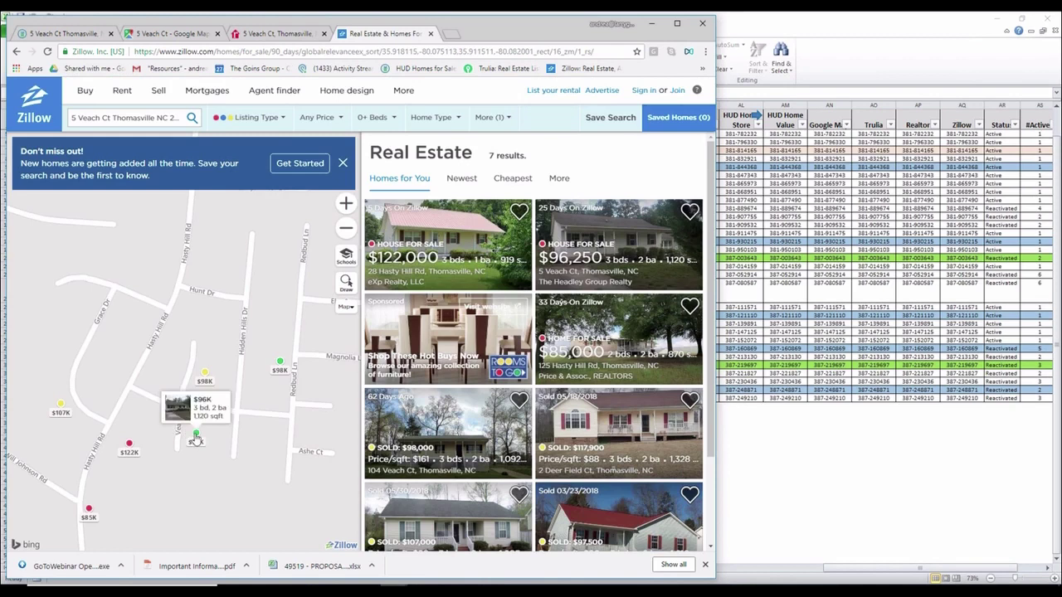
scroll(237, 405, "down", 2)
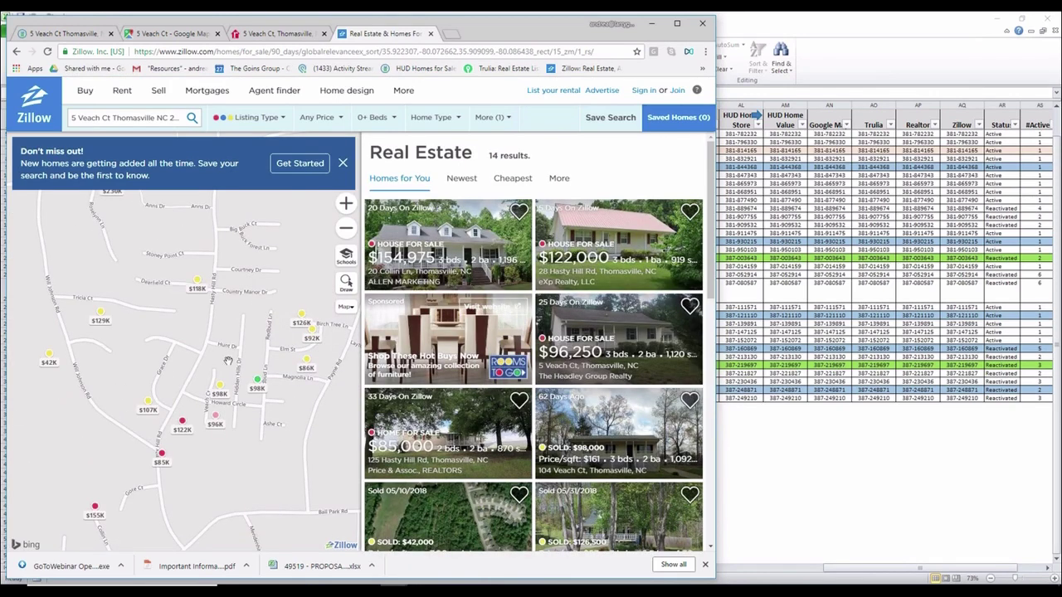
left_click(49, 357)
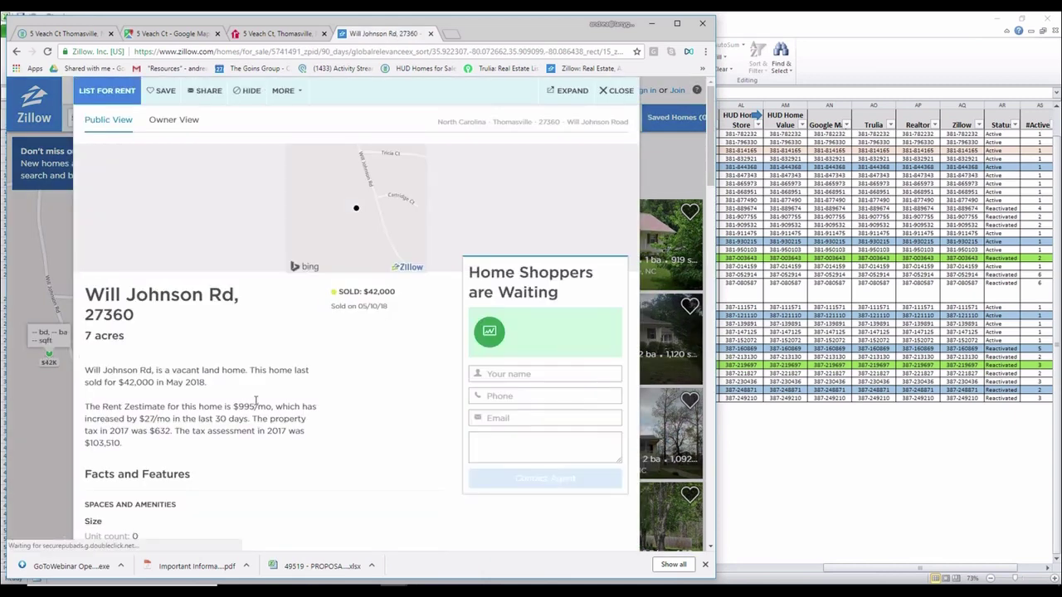
left_click(620, 91)
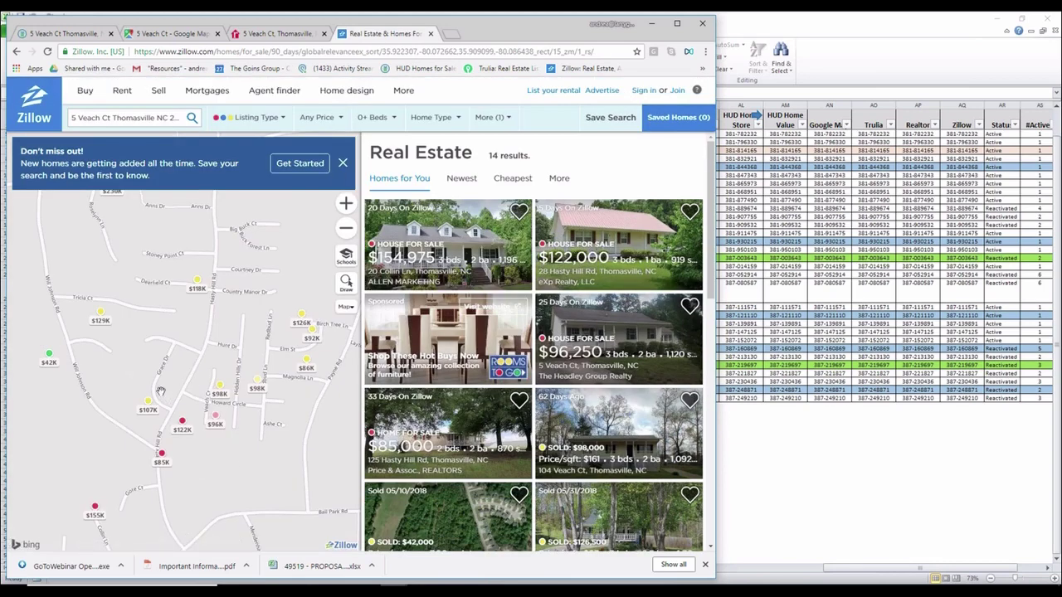
- View the comparable marked $98K on Veach Ct, close its listing and return to the Excel workbook
left_click(221, 388)
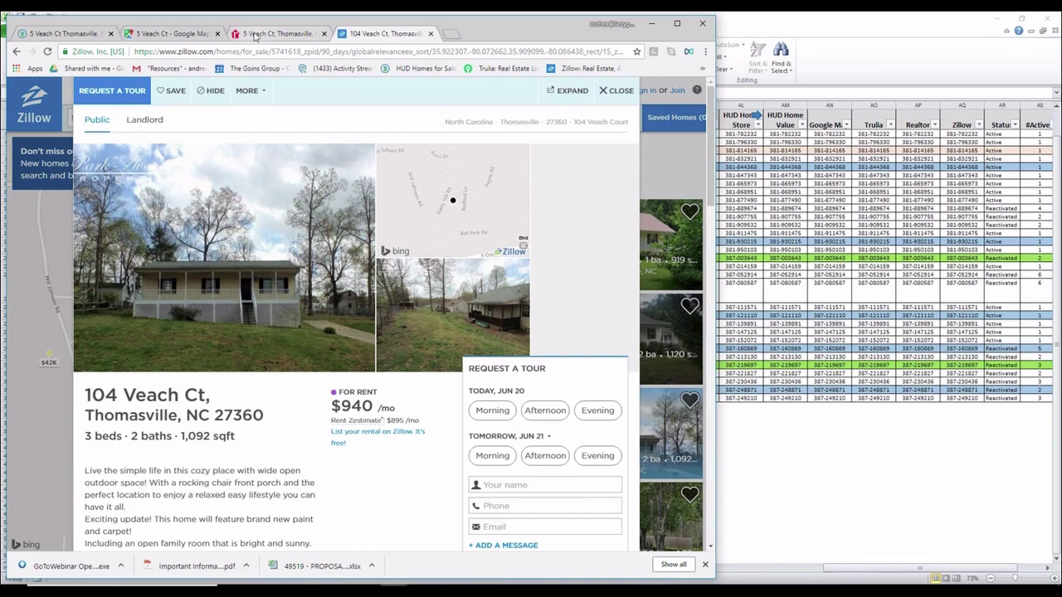
left_click(617, 90)
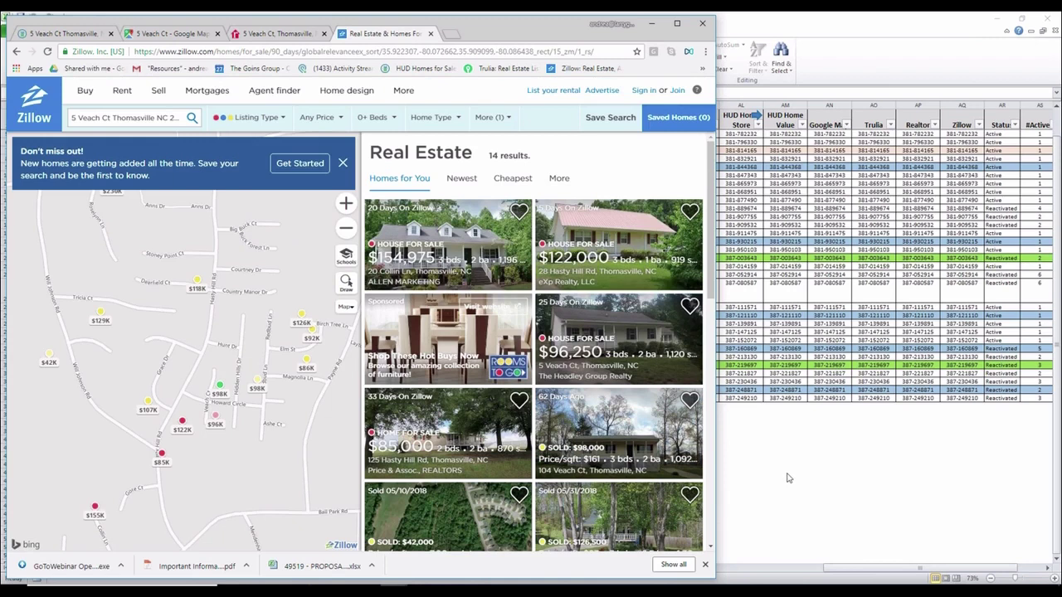
key("alt+Tab")
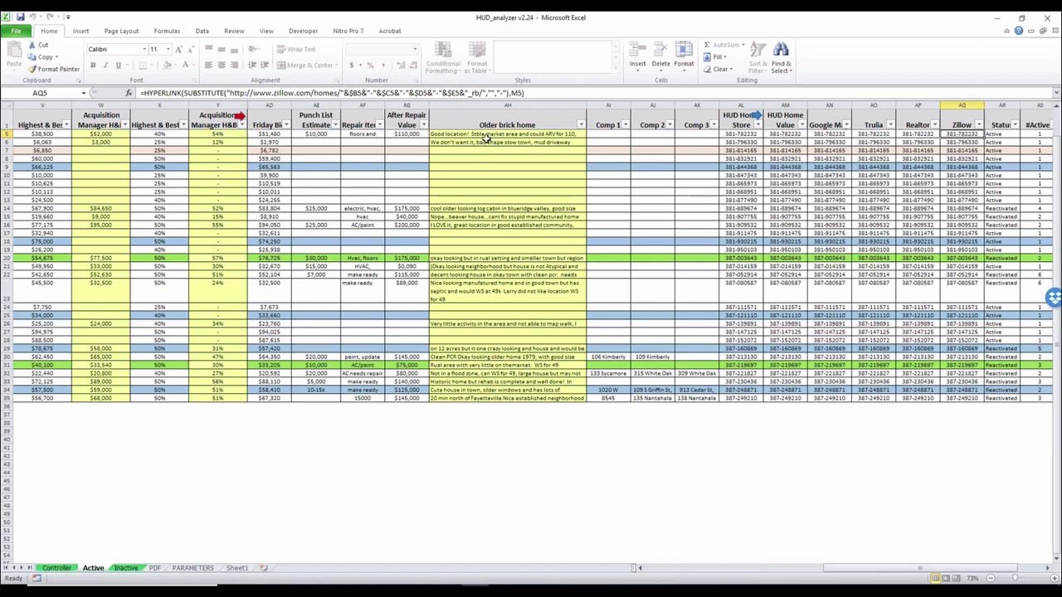
- Compare the Inactive sheet's bid, repair, notes and comp columns with the Active sheet's columns through HUD Status and the tracking date
scroll(487, 139, "up", 1)
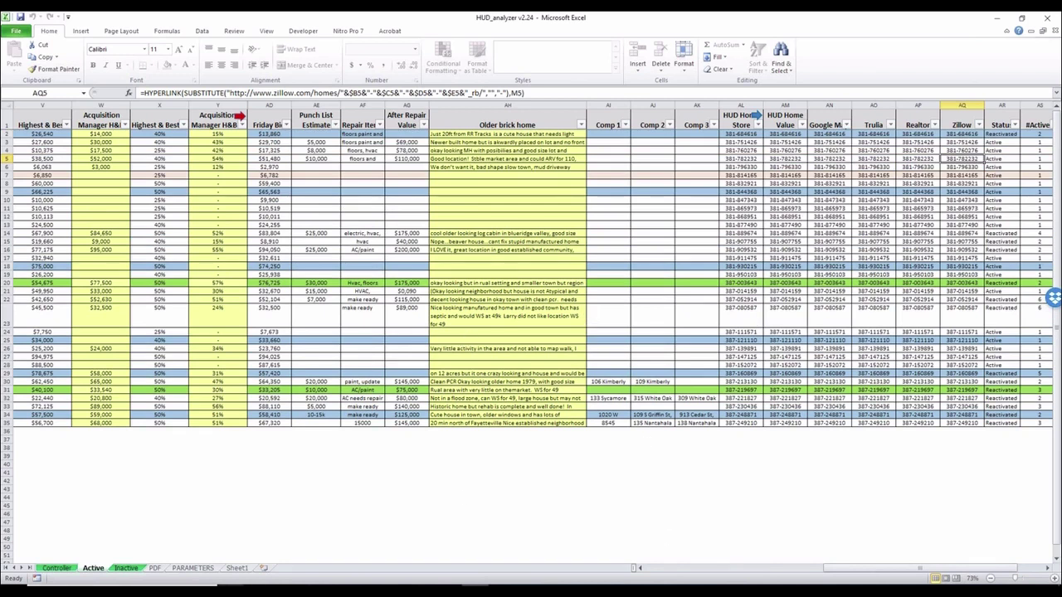
left_click(127, 570)
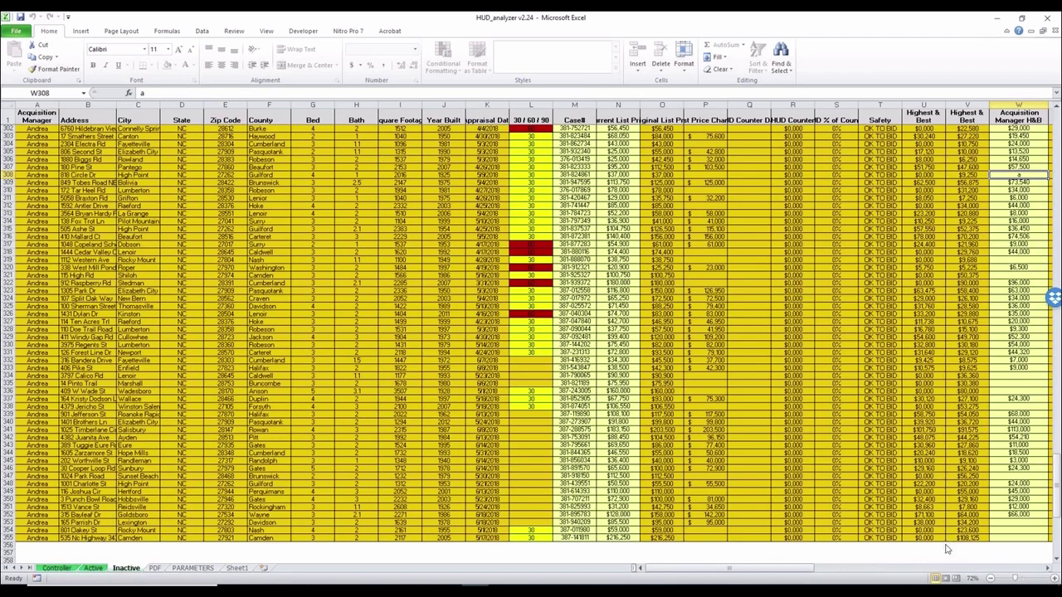
left_click_drag(737, 570, 877, 571)
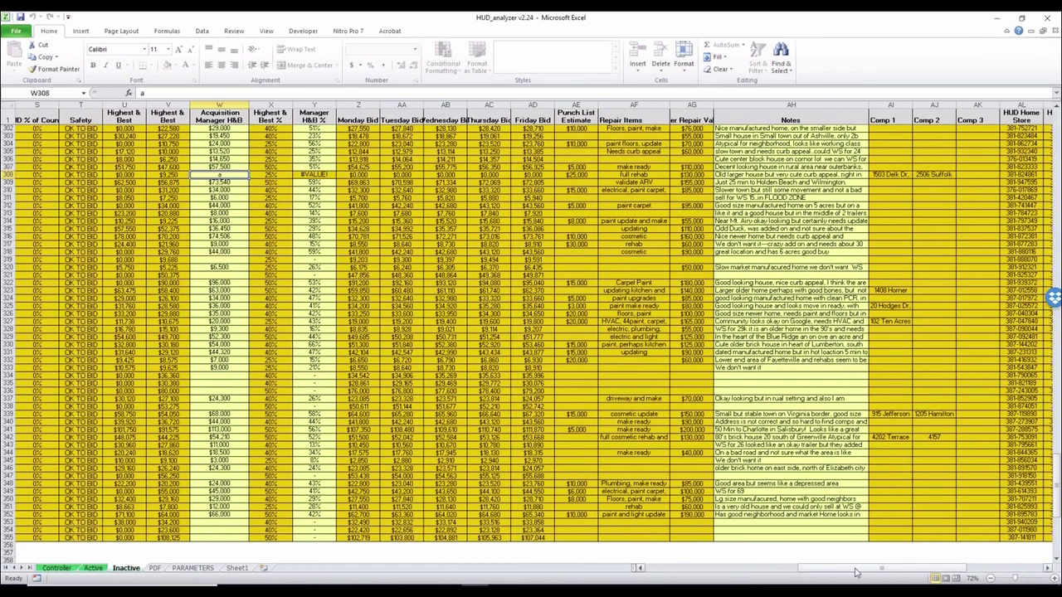
left_click(93, 568)
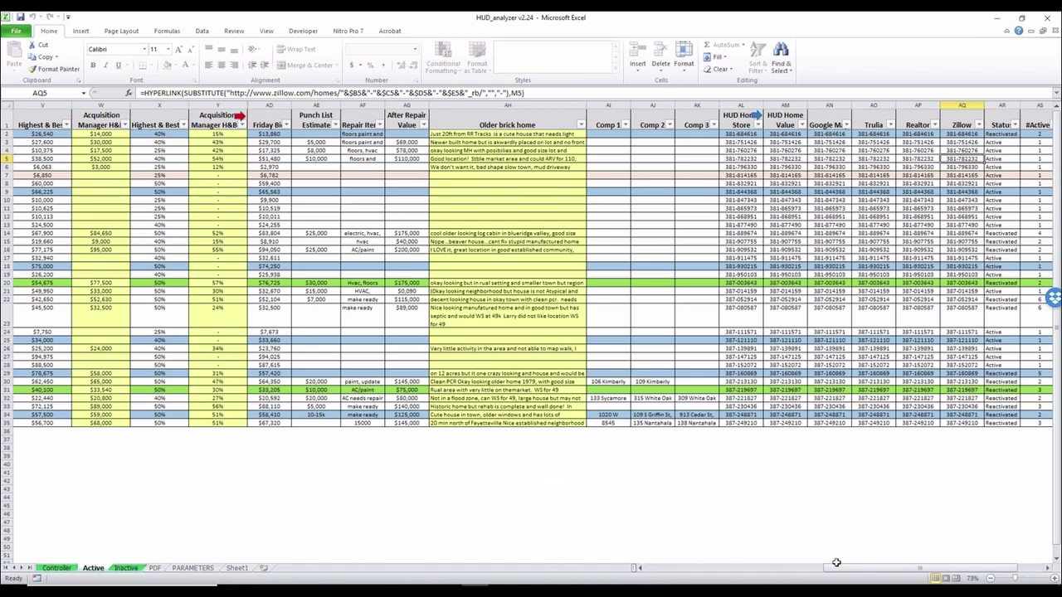
left_click_drag(860, 575, 890, 575)
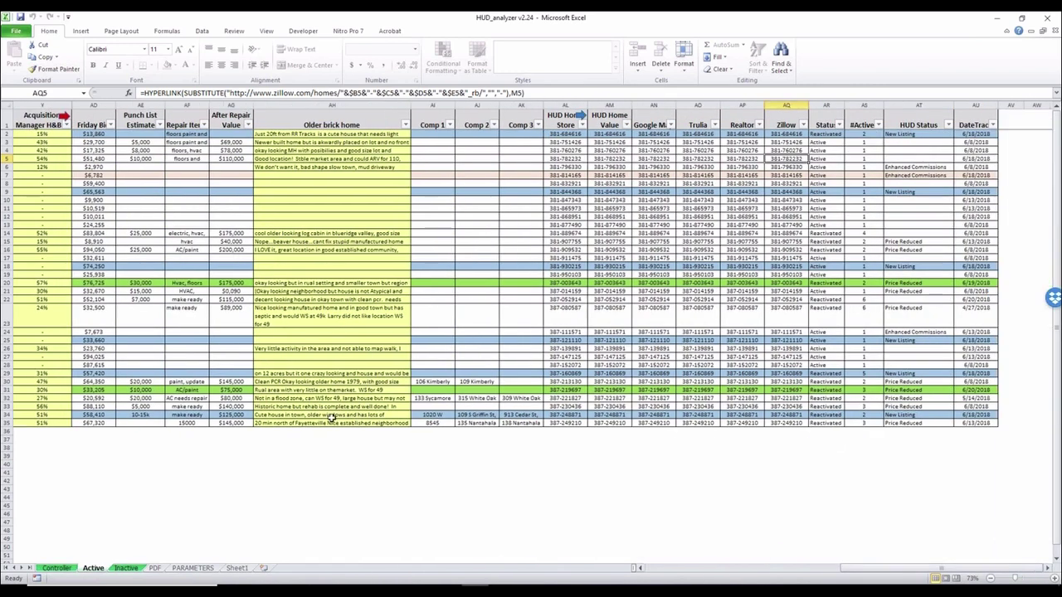
- Examine the past property records on the Inactive sheet, from the last rows up through the earlier rows with detailed notes
left_click(126, 568)
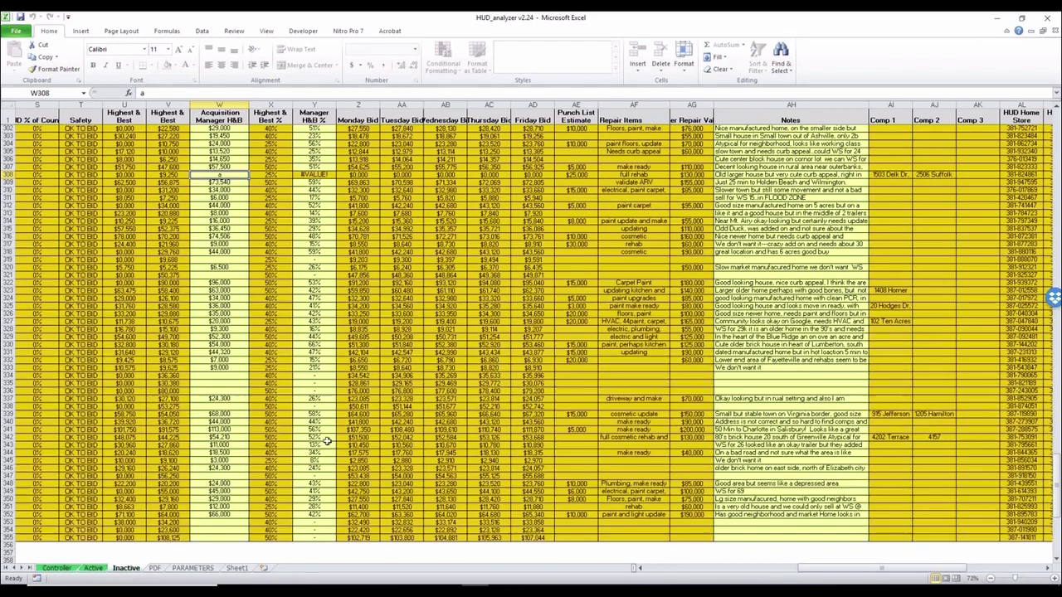
scroll(866, 340, "down", 1)
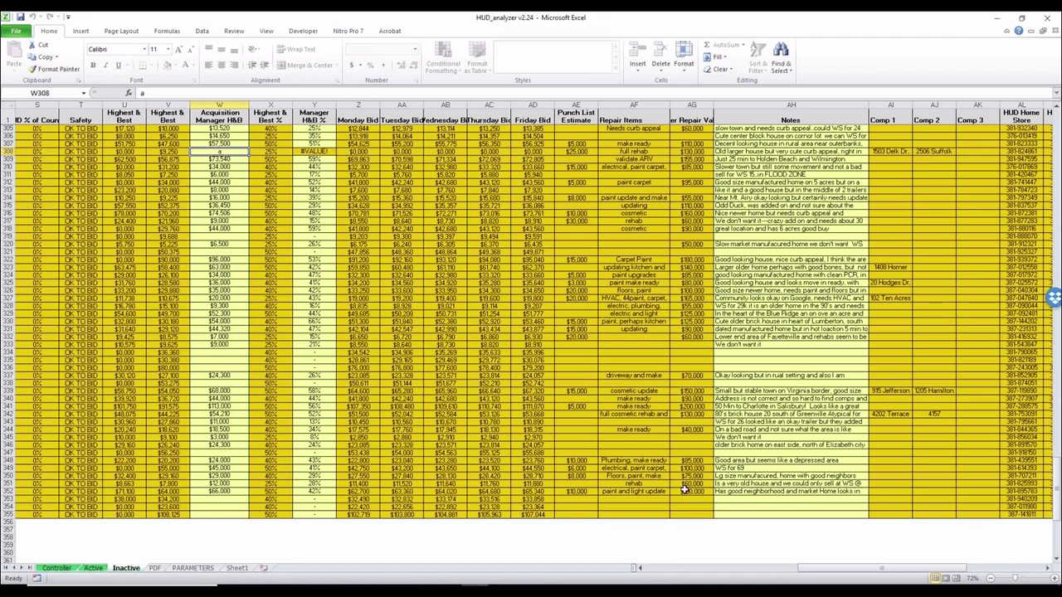
scroll(569, 462, "up", 11)
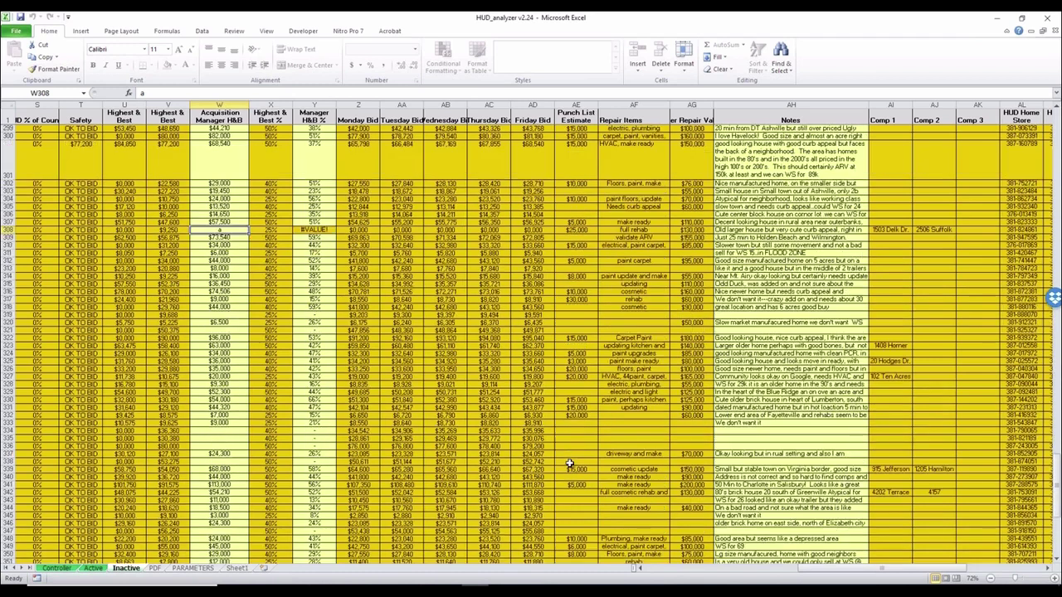
scroll(576, 458, "up", 15)
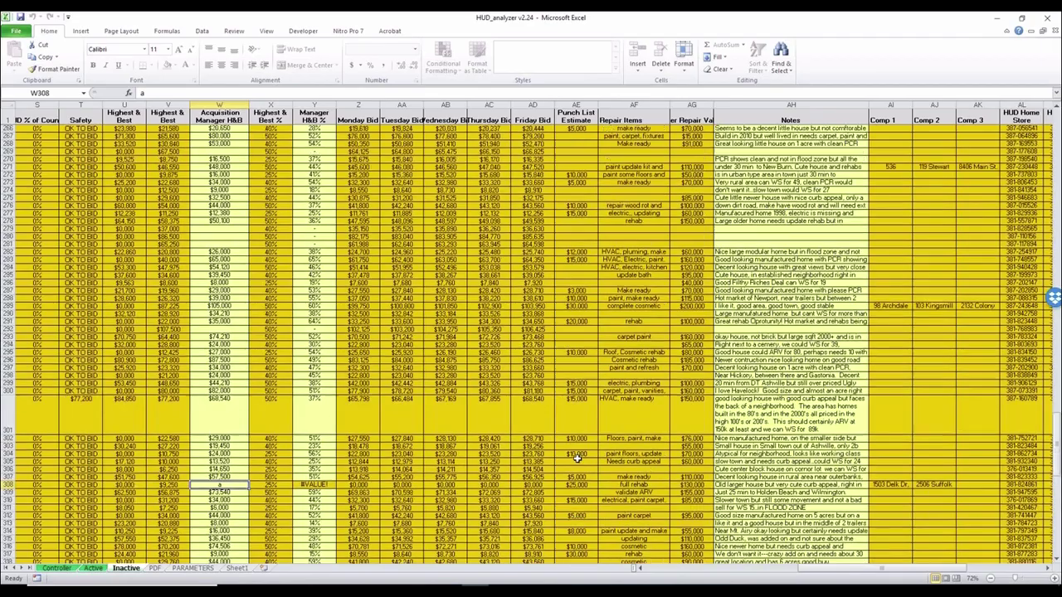
scroll(576, 458, "up", 18)
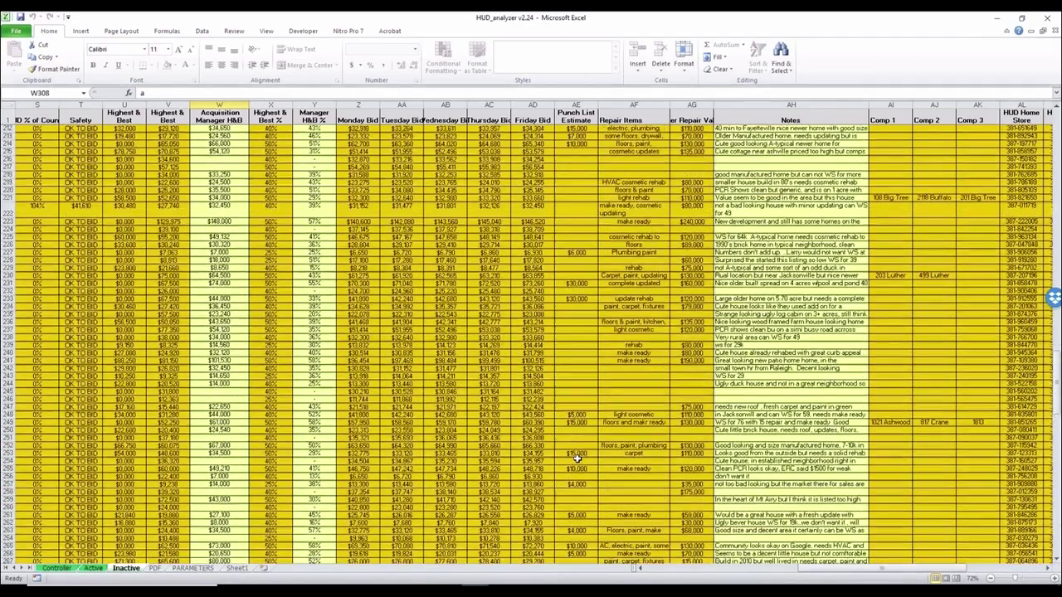
scroll(617, 457, "up", 20)
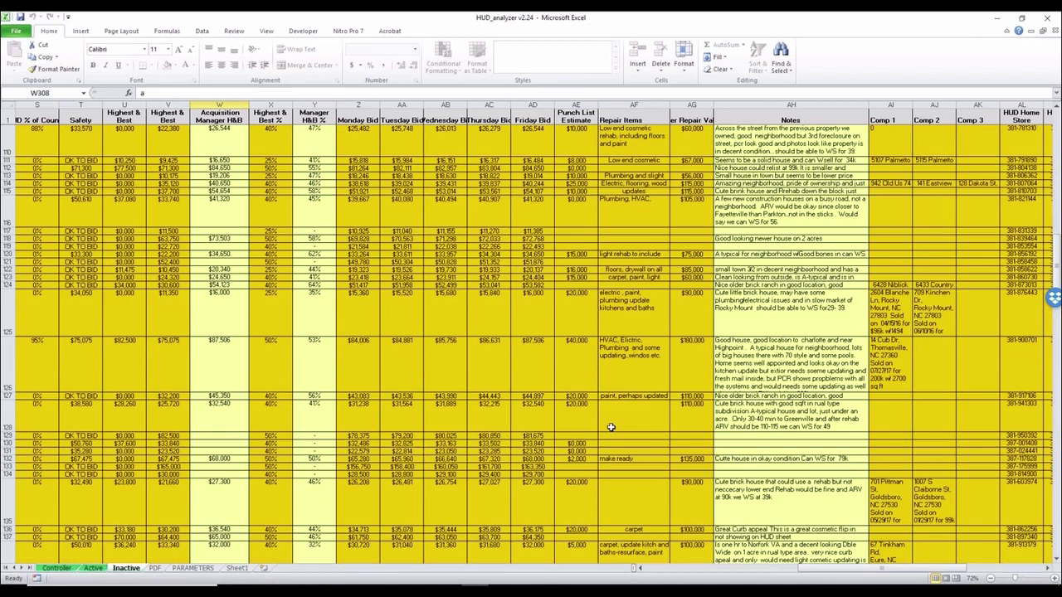
scroll(610, 426, "up", 8)
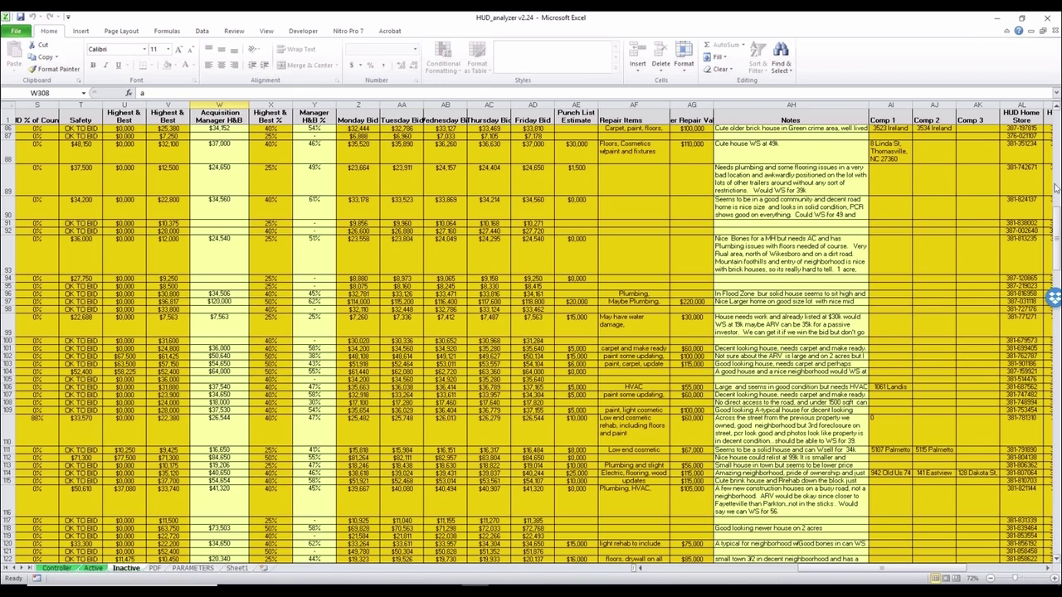
left_click_drag(1055, 217, 1056, 219)
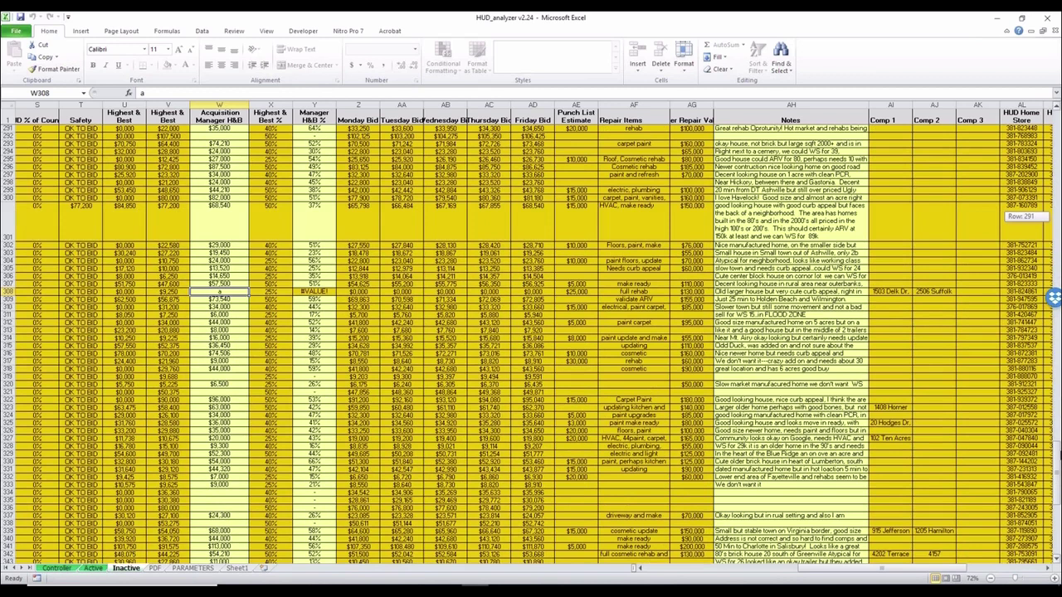
left_click_drag(1057, 220, 1056, 220)
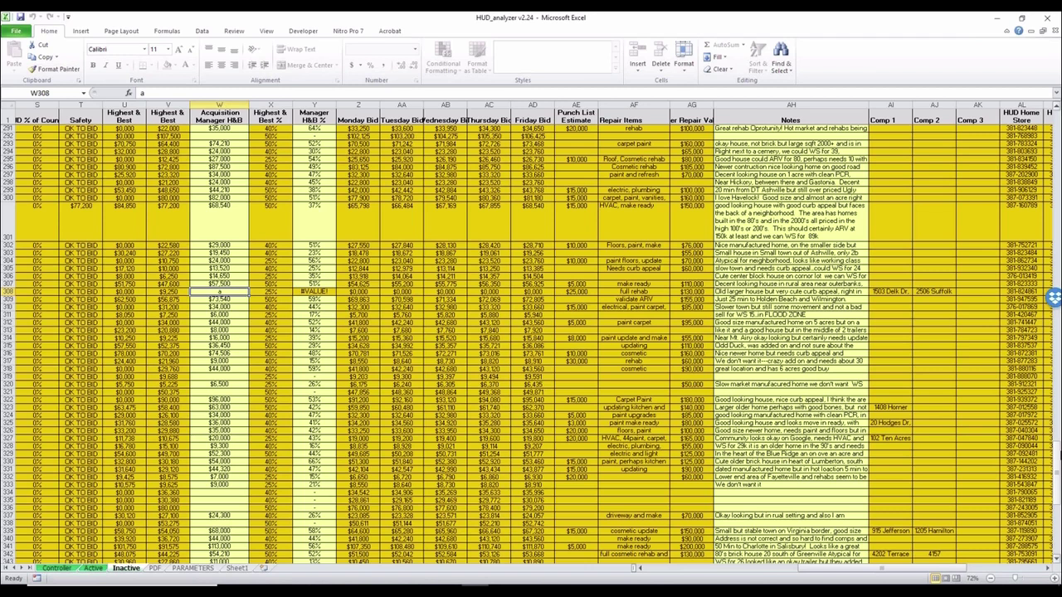
- Return to the Active sheet and view its columns from the acquisition manager and list prices through the comps
left_click(92, 568)
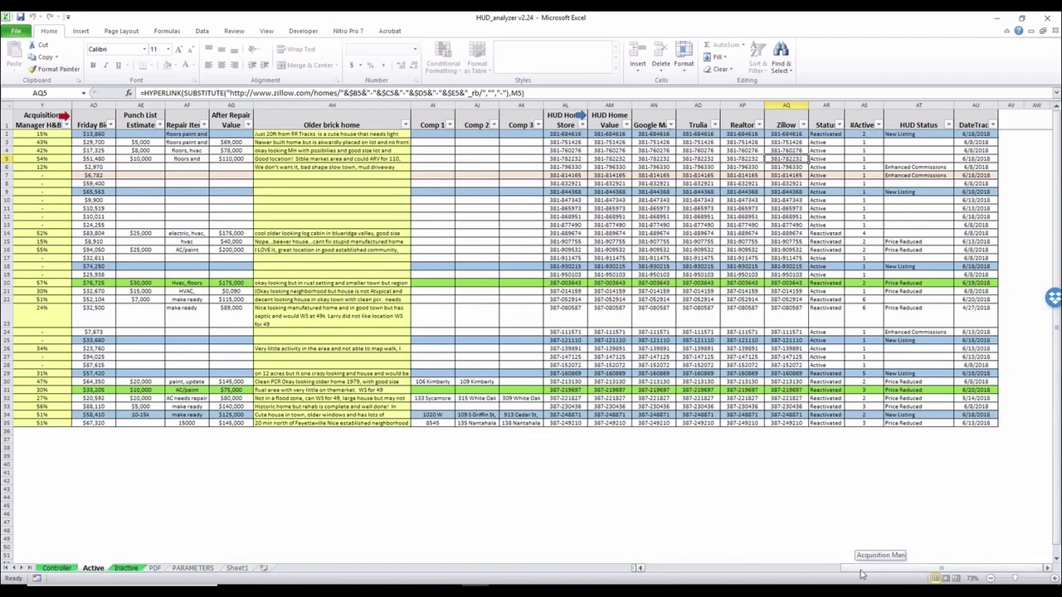
scroll(550, 324, "left", 6)
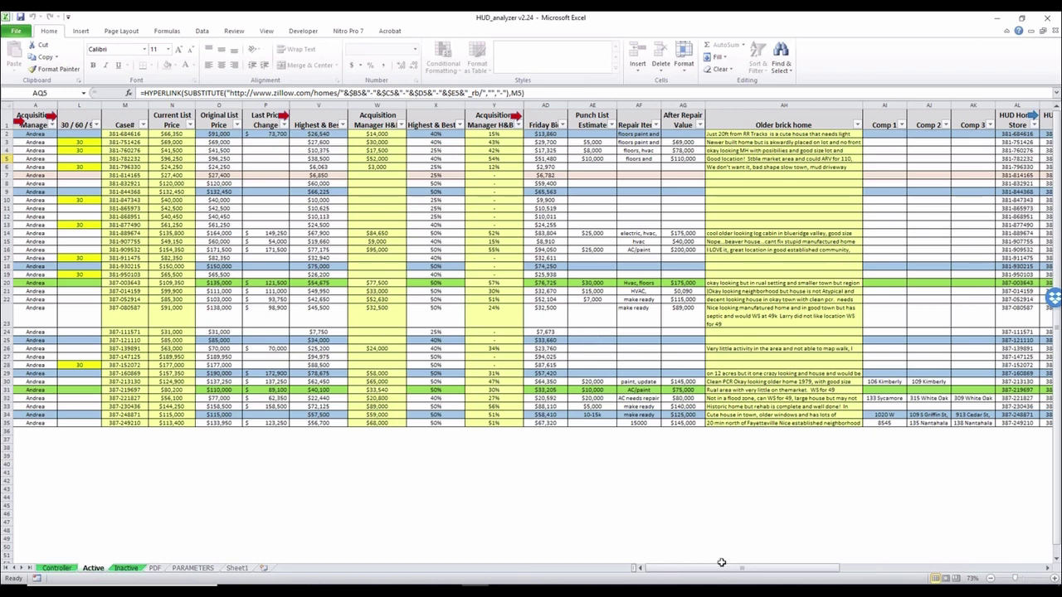
left_click(786, 573)
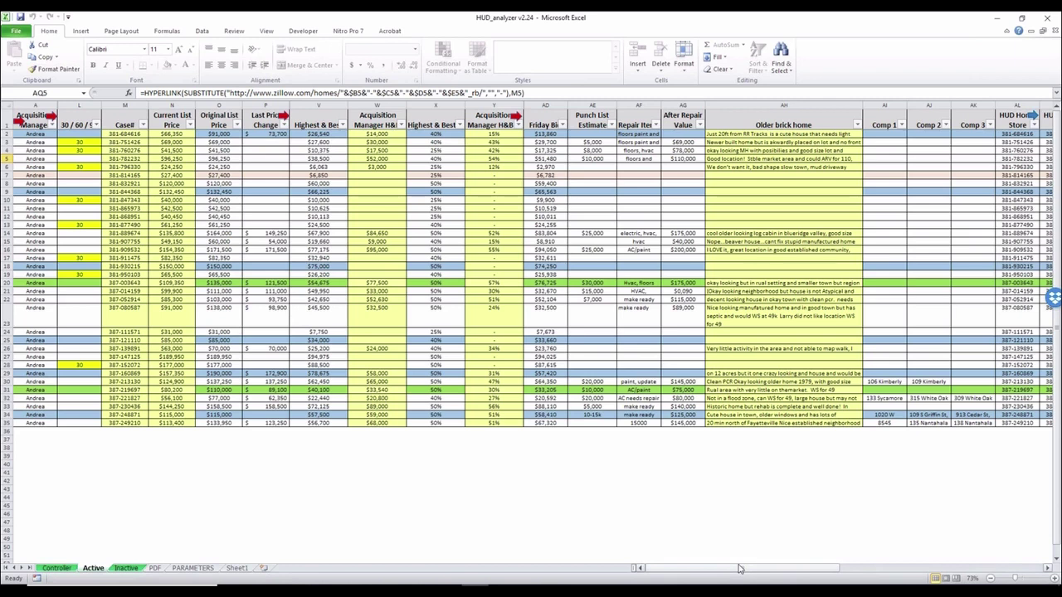
- Review the status color legend on the PARAMETERS sheet, from Reactivated through Price Reduced
left_click(184, 569)
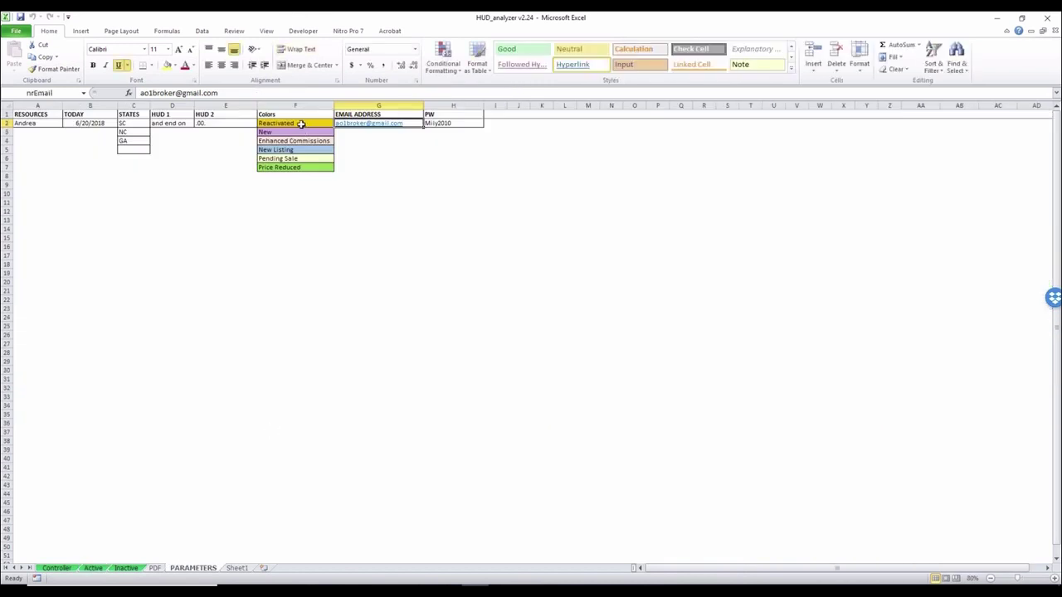
left_click(300, 123)
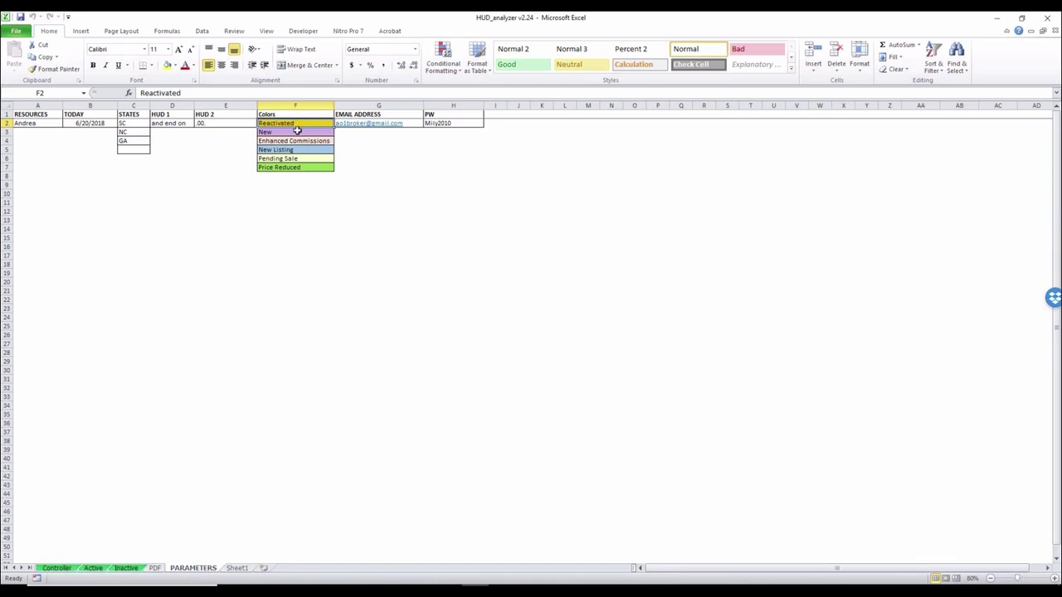
left_click(296, 133)
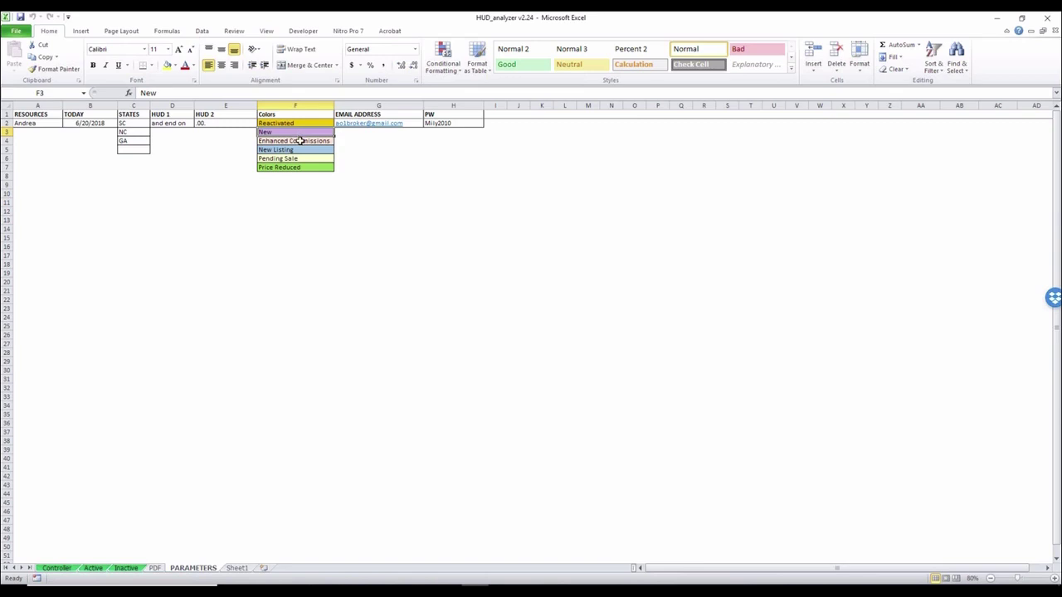
left_click(299, 142)
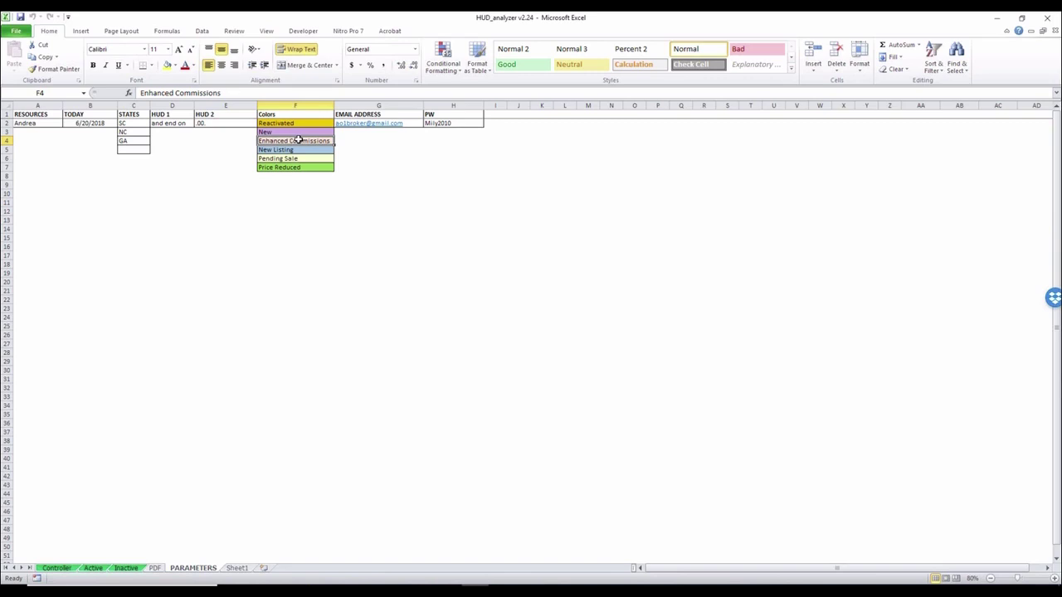
key("Down")
key("Down")
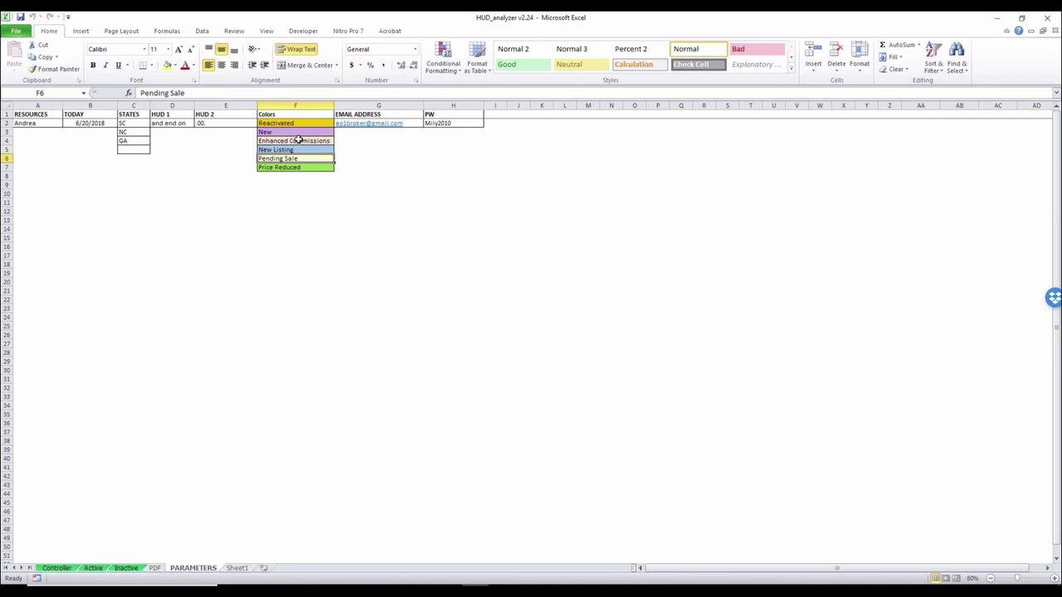
key("Down")
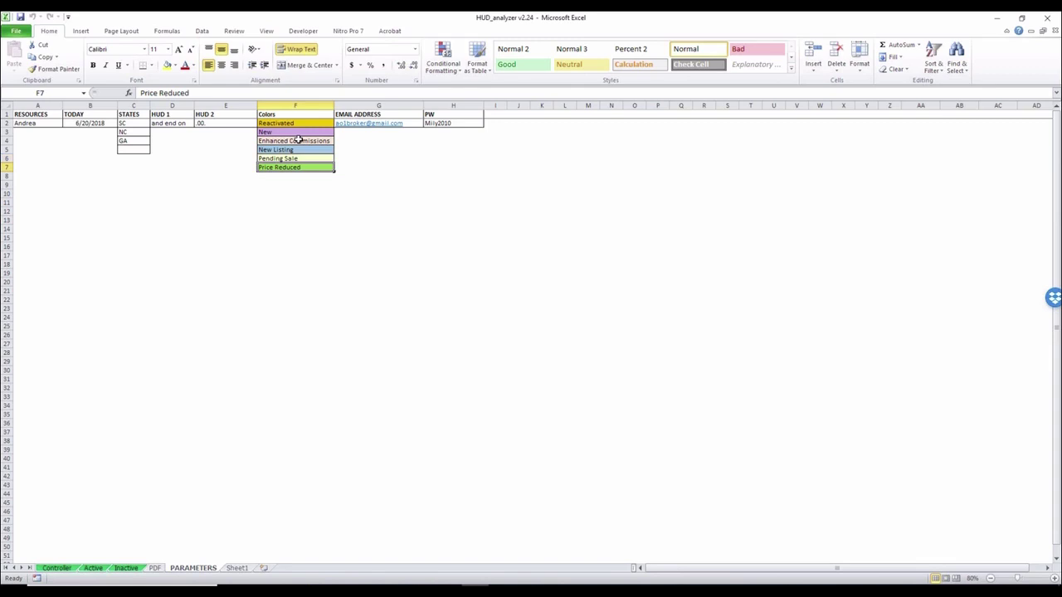
left_click(318, 289)
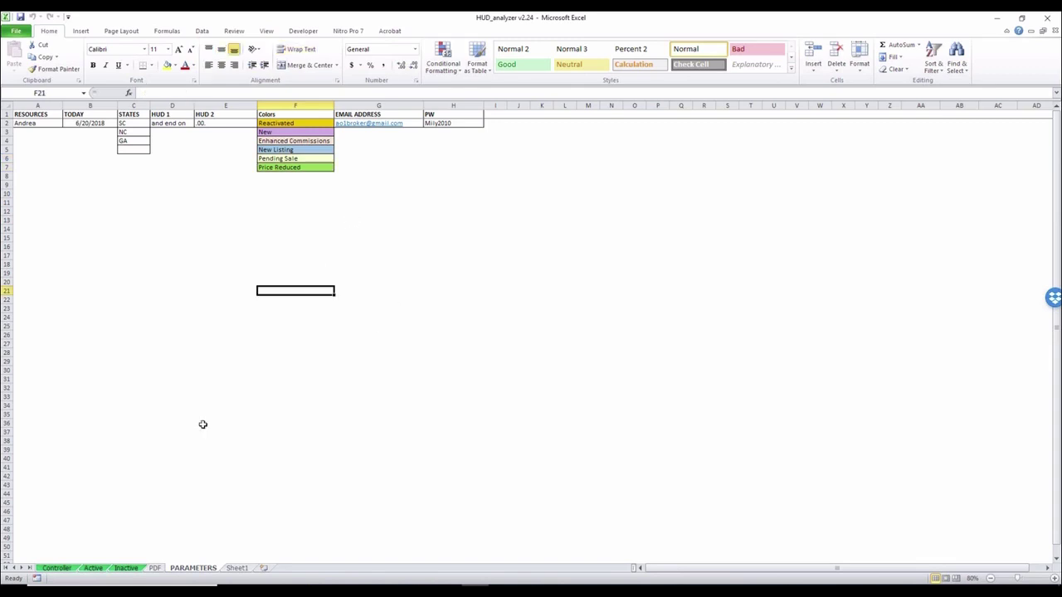
- Check the Controller sheet and view the upper rows of the PDF sheet's VA and NC bid lists
left_click(154, 568)
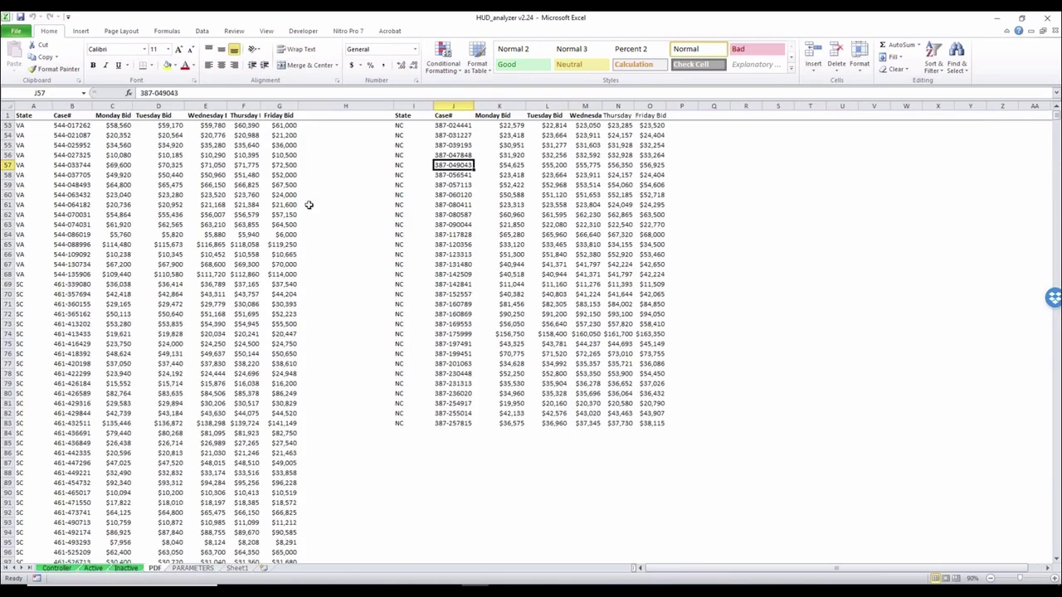
left_click(56, 568)
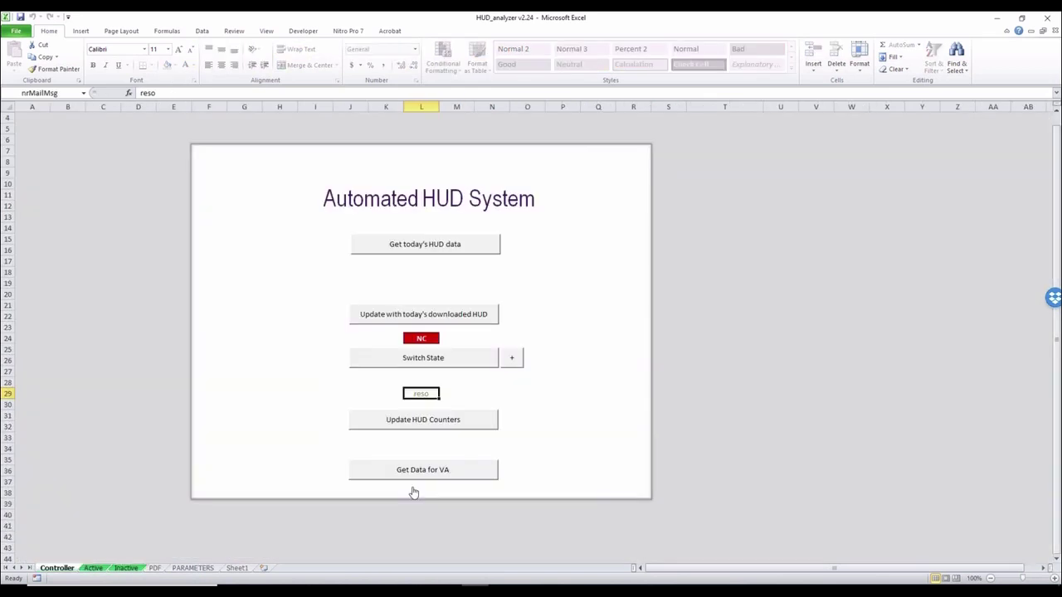
left_click(154, 568)
scroll(365, 357, "up", 3)
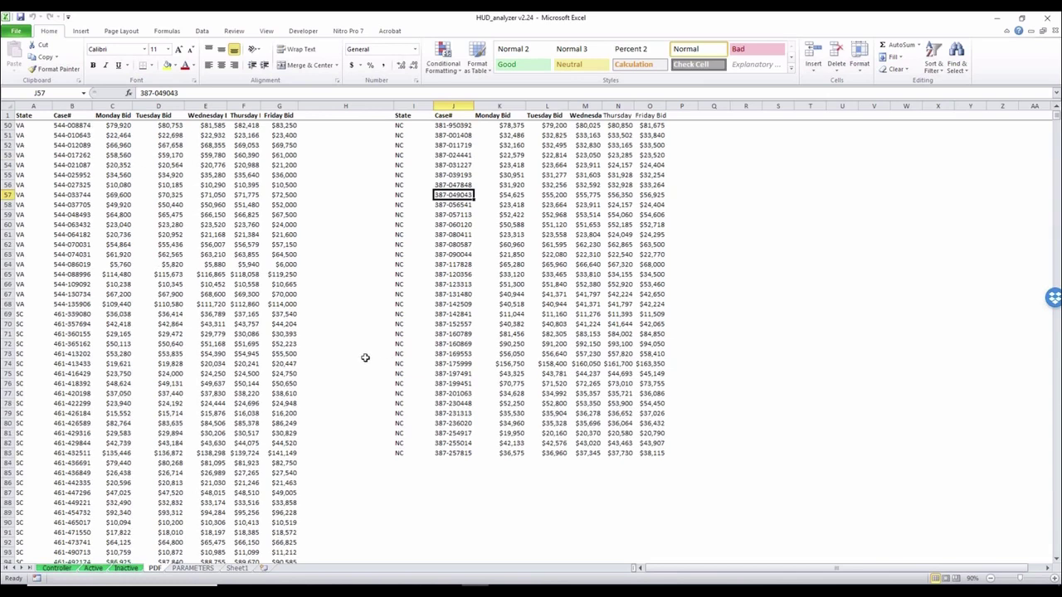
scroll(365, 358, "up", 12)
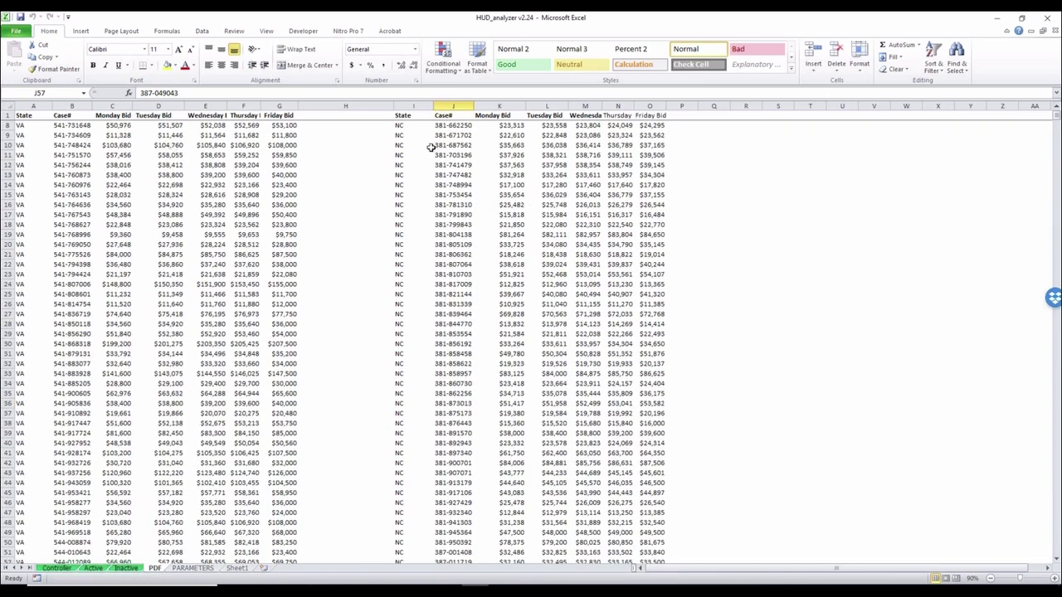
- Inspect the NC case number in row 8 of the PDF sheet and its Monday through Friday bids
left_click(453, 125)
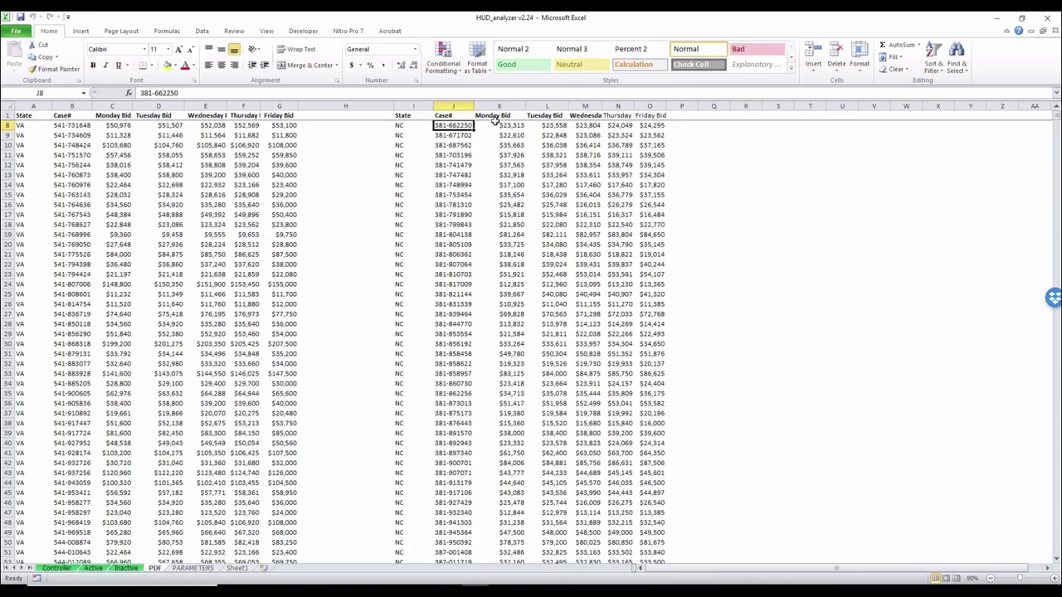
left_click(517, 125)
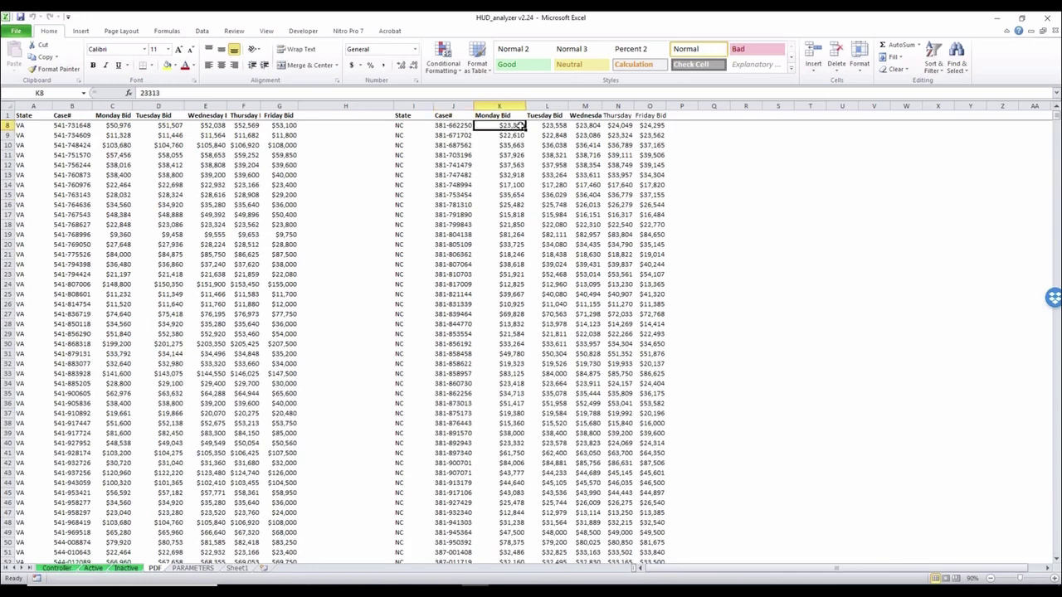
left_click(552, 125)
left_click(590, 124)
left_click(624, 125)
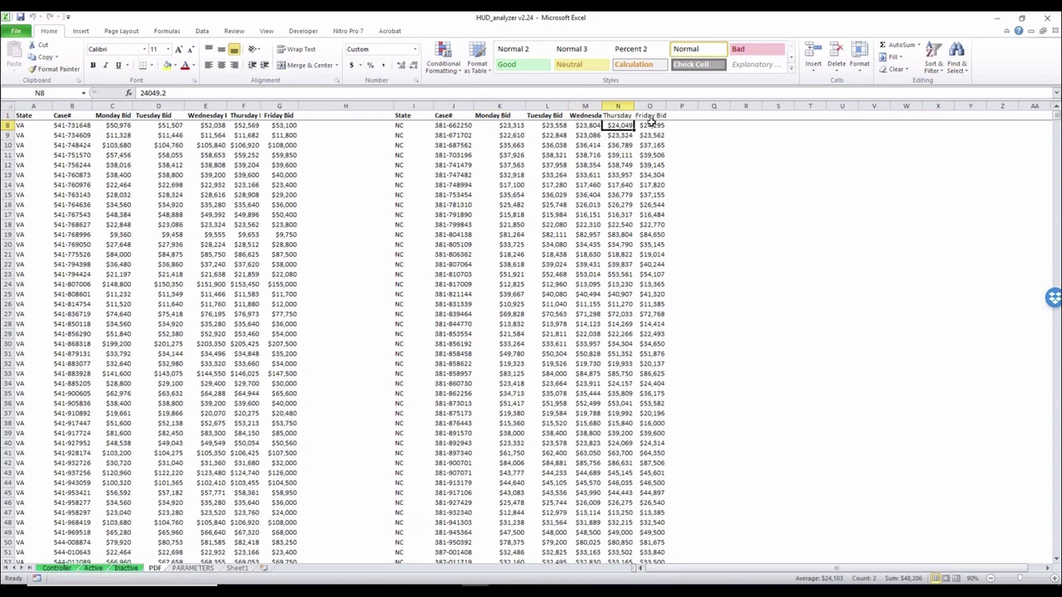
left_click(652, 124)
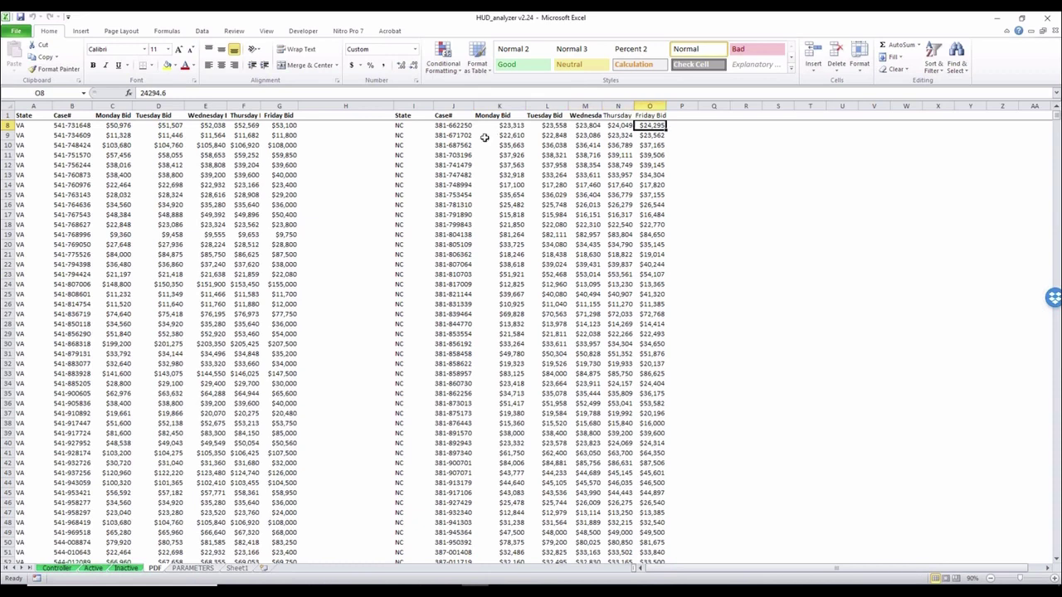
- Recheck row 8's NC state, case number and Monday to Wednesday bids, and return to the Active sheet
left_click(401, 126)
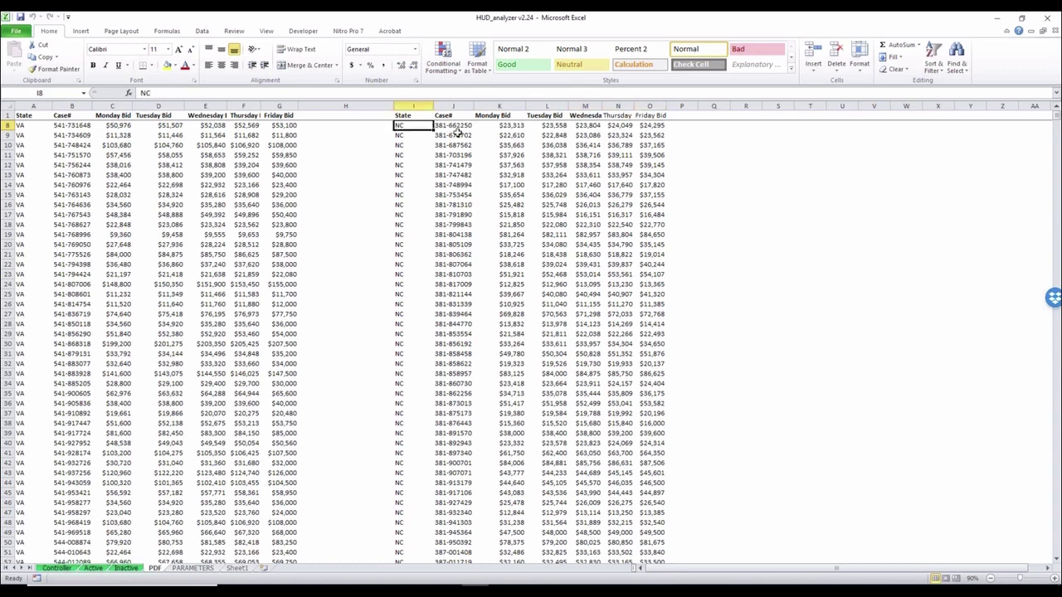
left_click(457, 124)
left_click(516, 126)
left_click(559, 125)
left_click(585, 125)
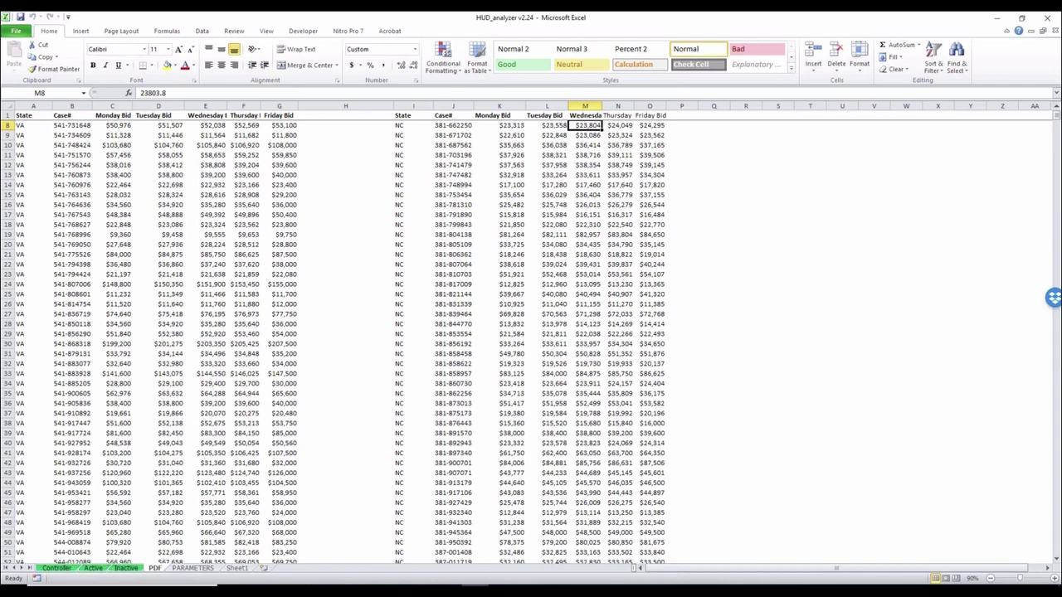
left_click(93, 568)
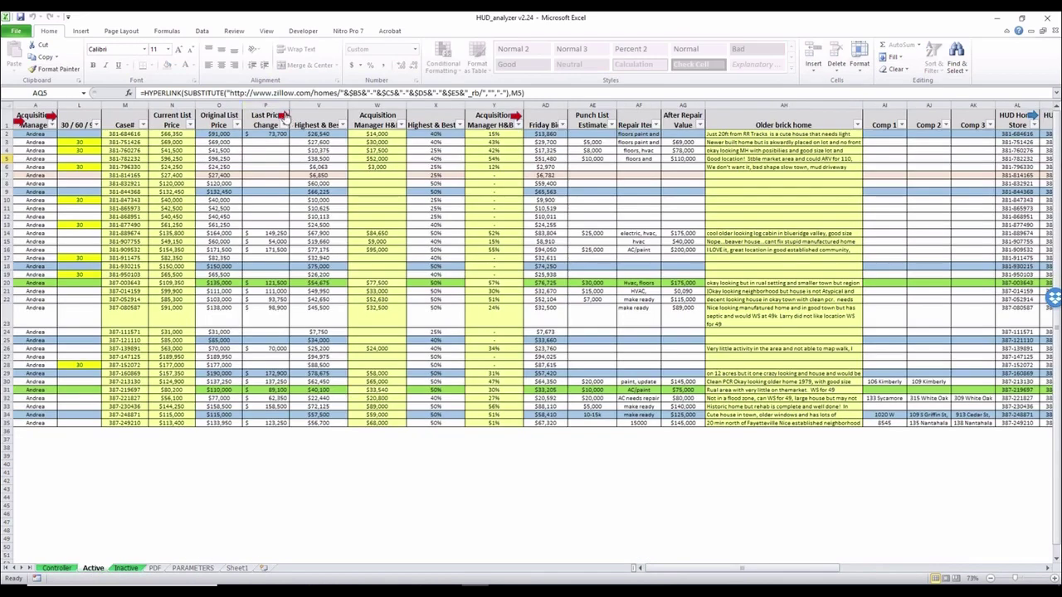
- Briefly expand the hidden columns beside Last Price Change and Acquisition Manager, and collapse those after HUD Home Store
left_click(285, 116)
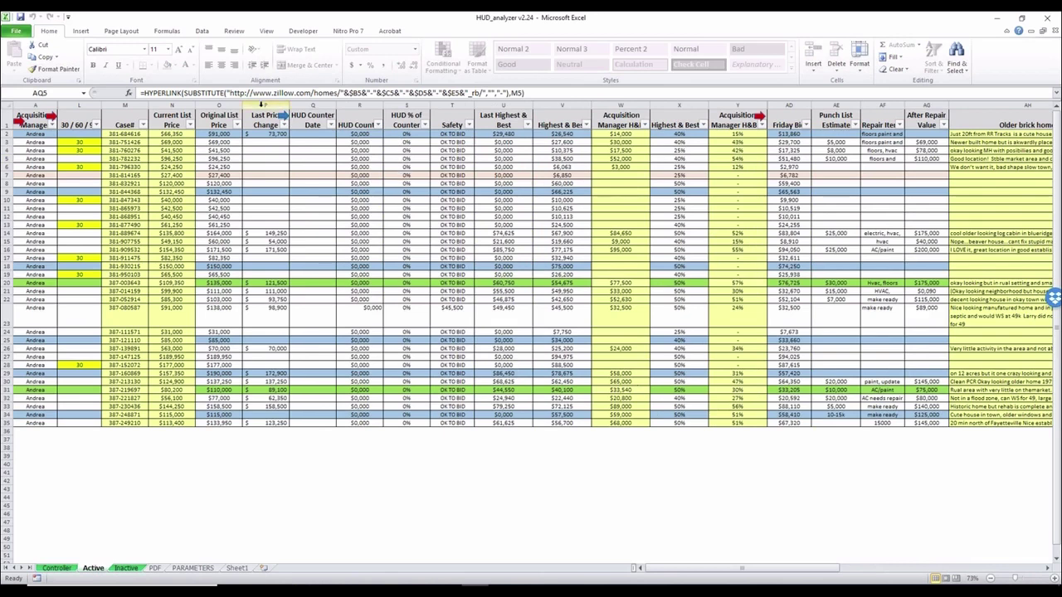
left_click(285, 117)
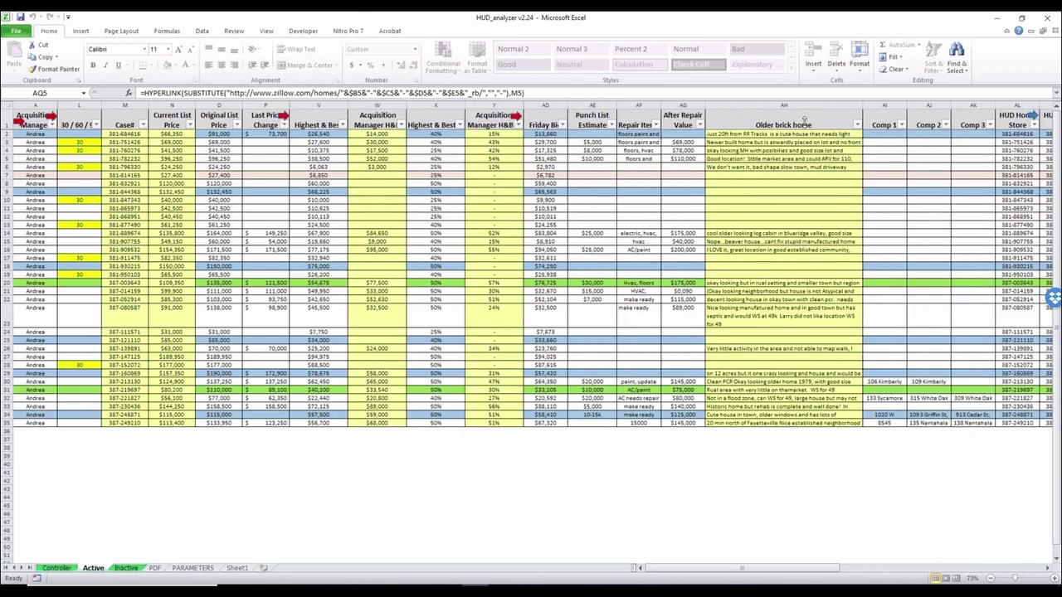
left_click(1029, 116)
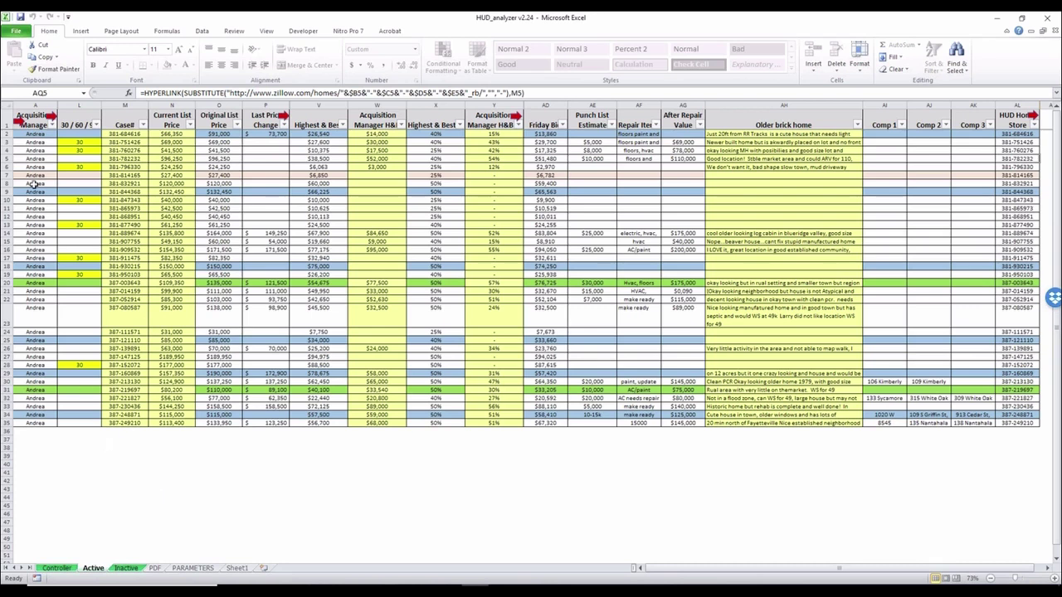
left_click(51, 115)
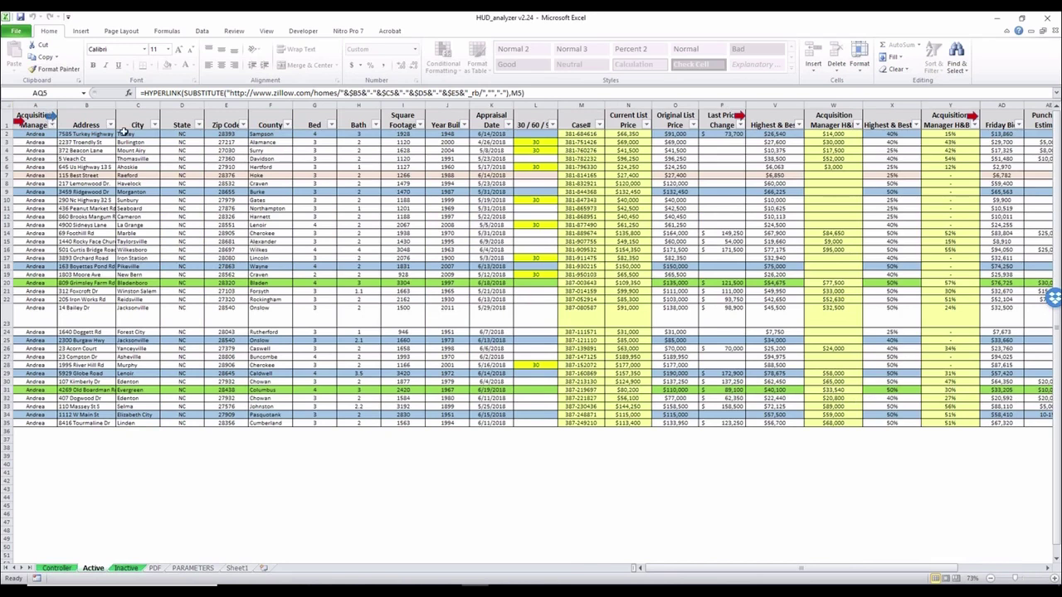
left_click(50, 116)
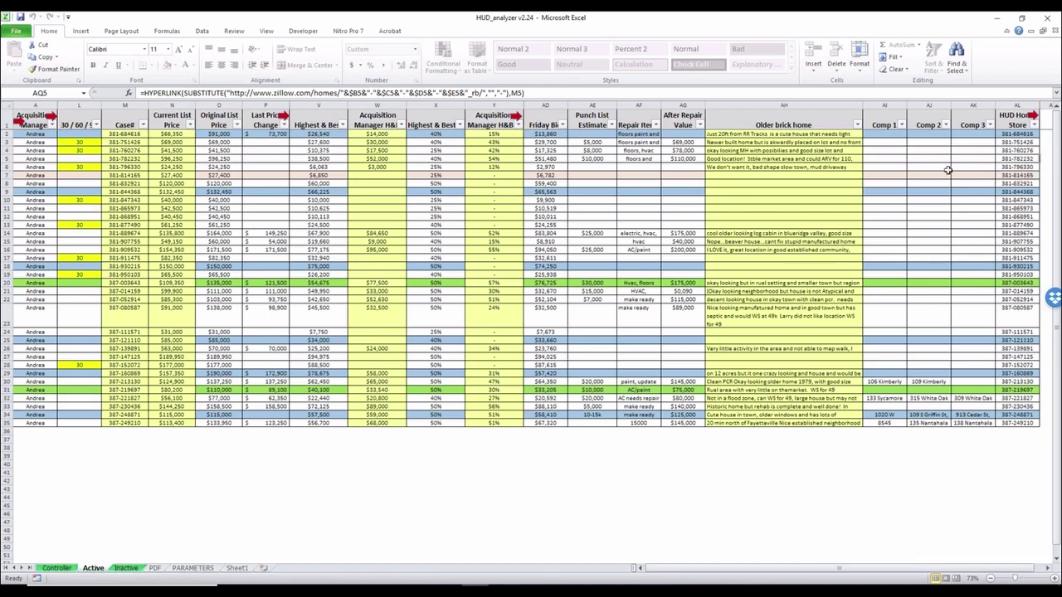
- View the HUD Home Store listing linked in row 5, close it, and return from the Zillow results to the workbook
left_click(1018, 160)
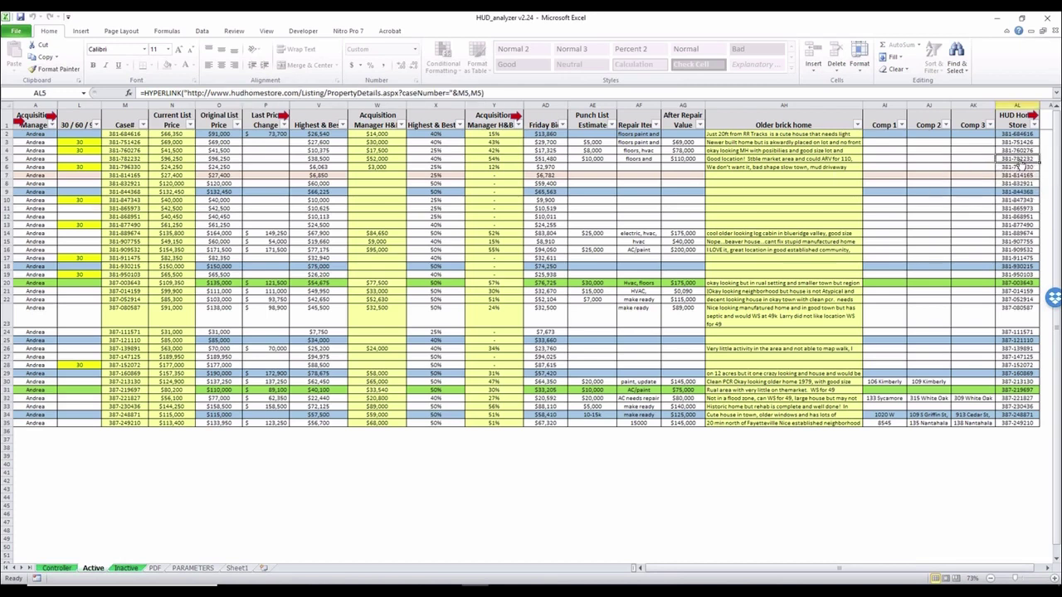
left_click(1019, 164)
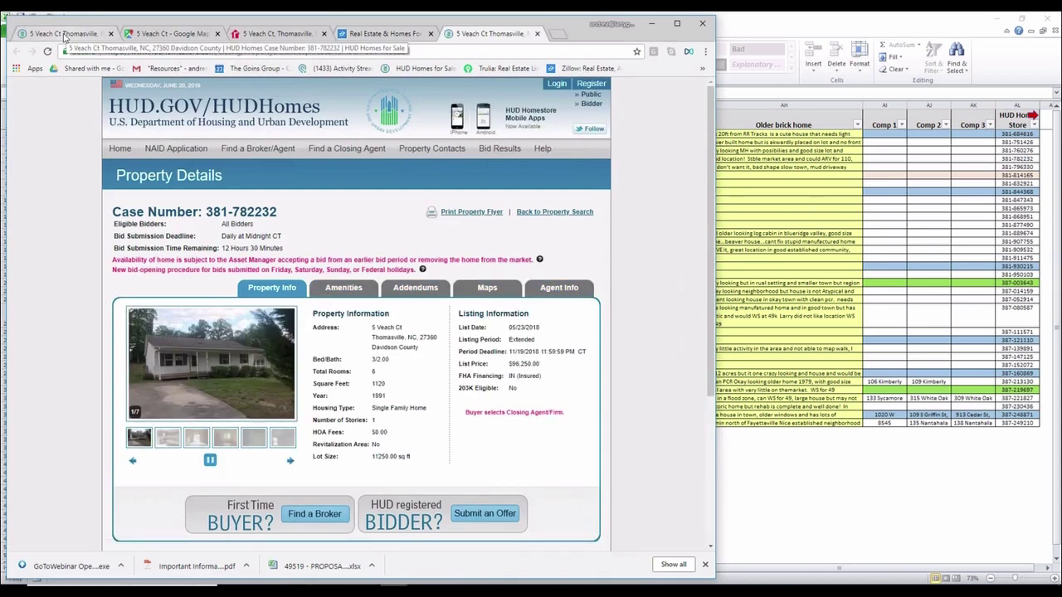
left_click(537, 34)
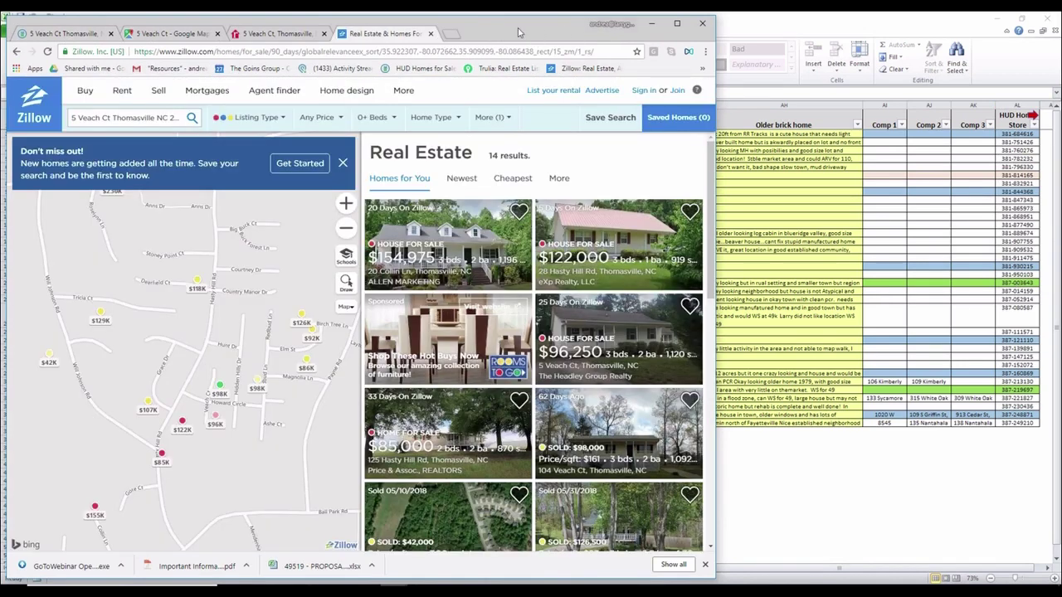
left_click_drag(513, 31, 606, 446)
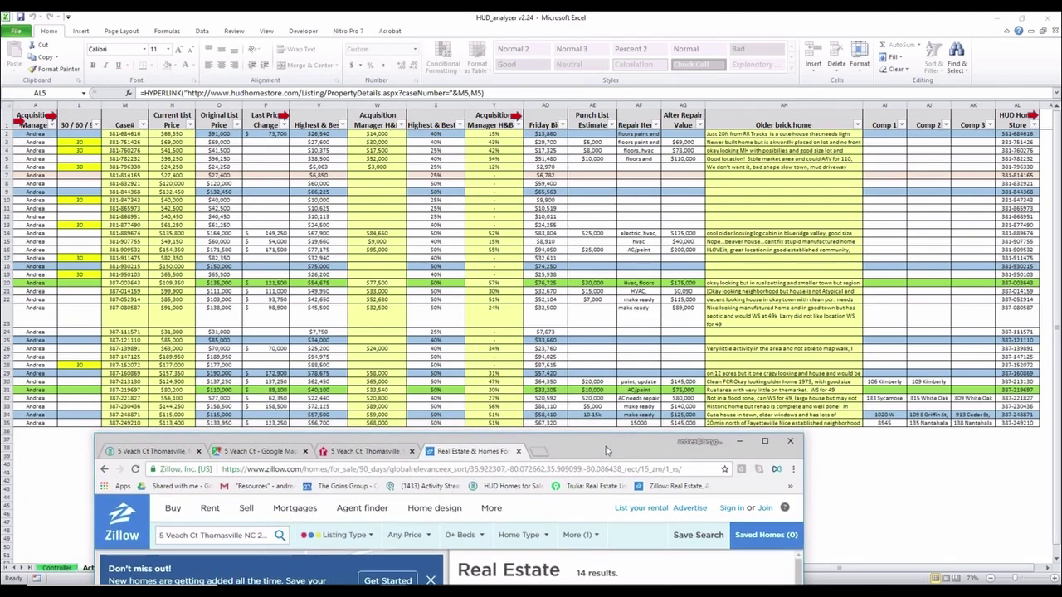
left_click_drag(605, 446, 523, 36)
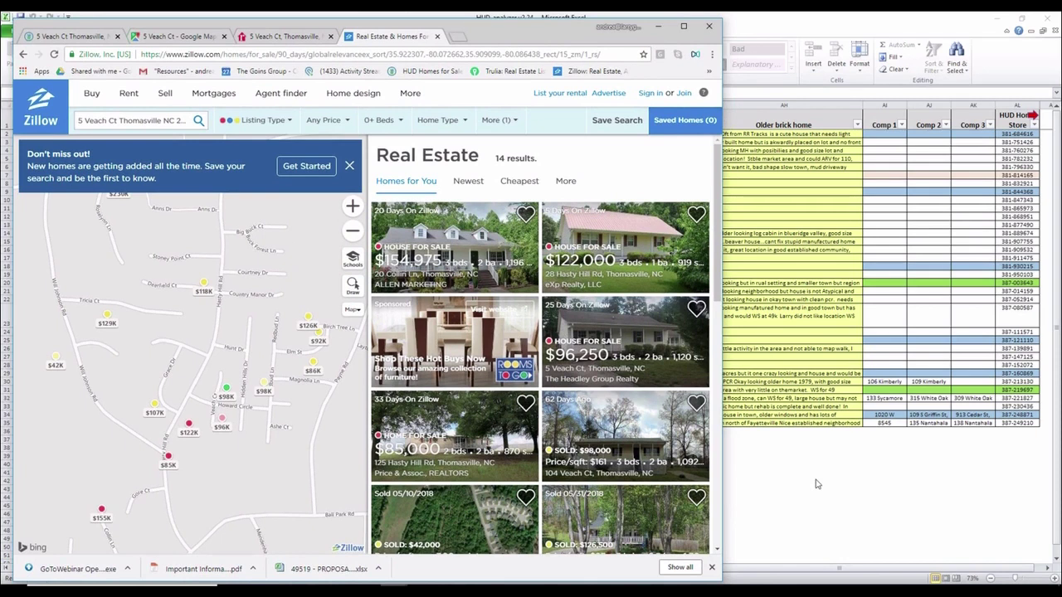
left_click(811, 570)
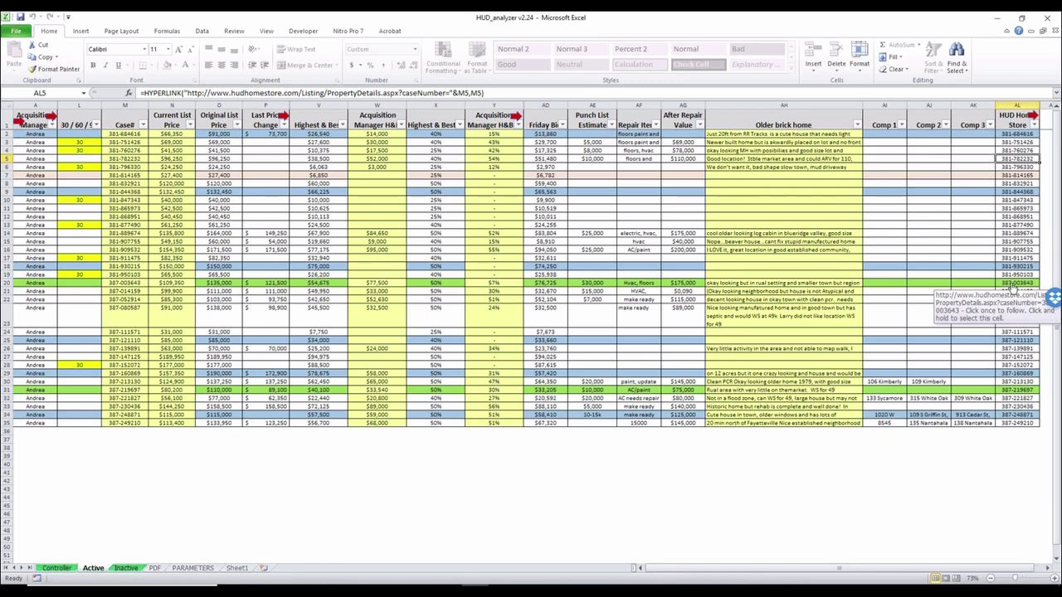
- Open the HUD Home Store listing linked in row 20 and review its property info, addendum list, maps and agent contacts
left_click(1011, 286)
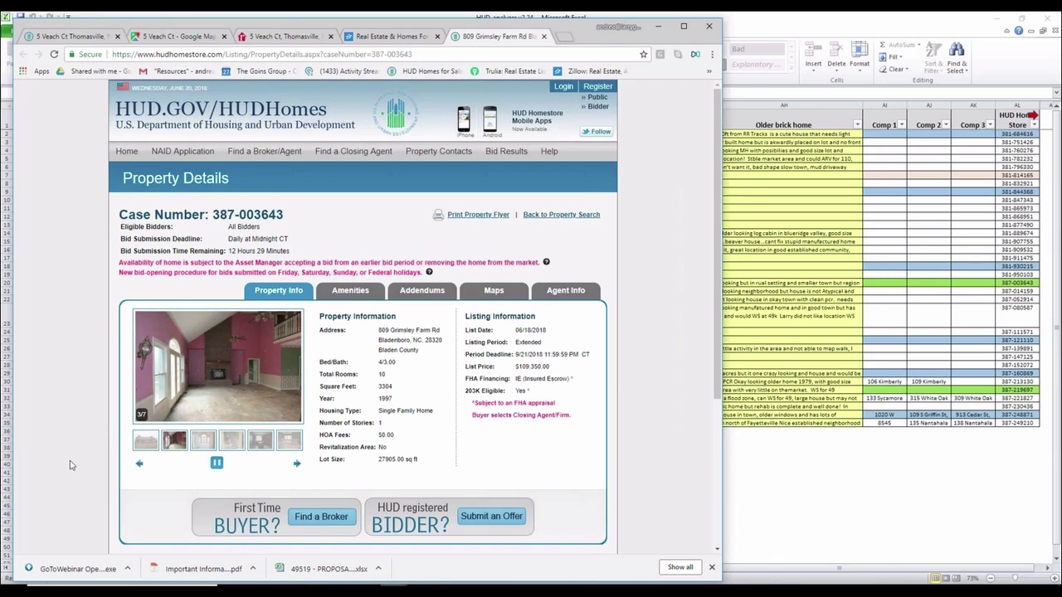
left_click(409, 292)
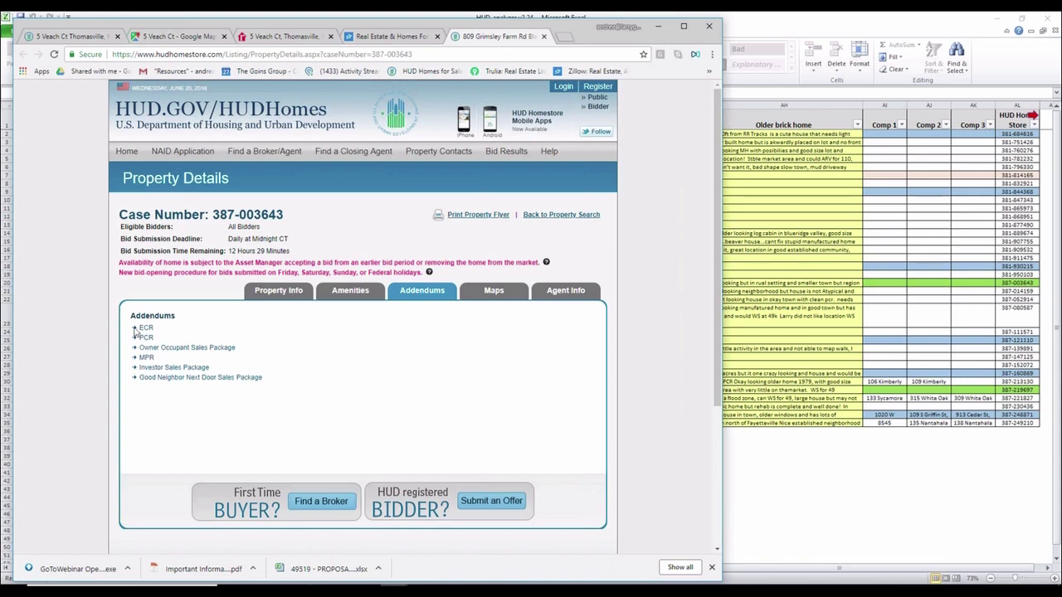
left_click(492, 295)
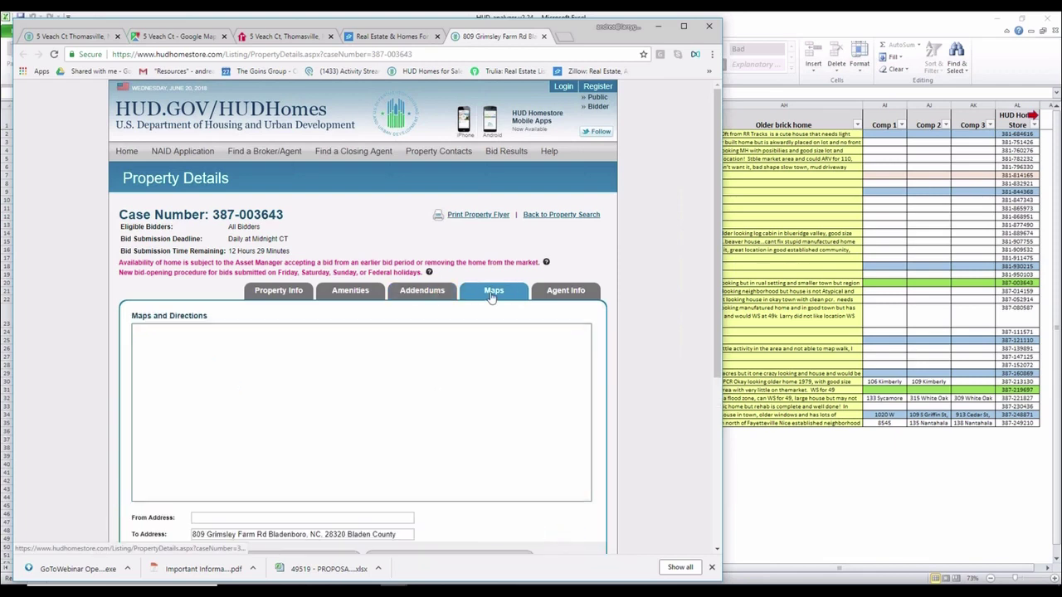
left_click(569, 292)
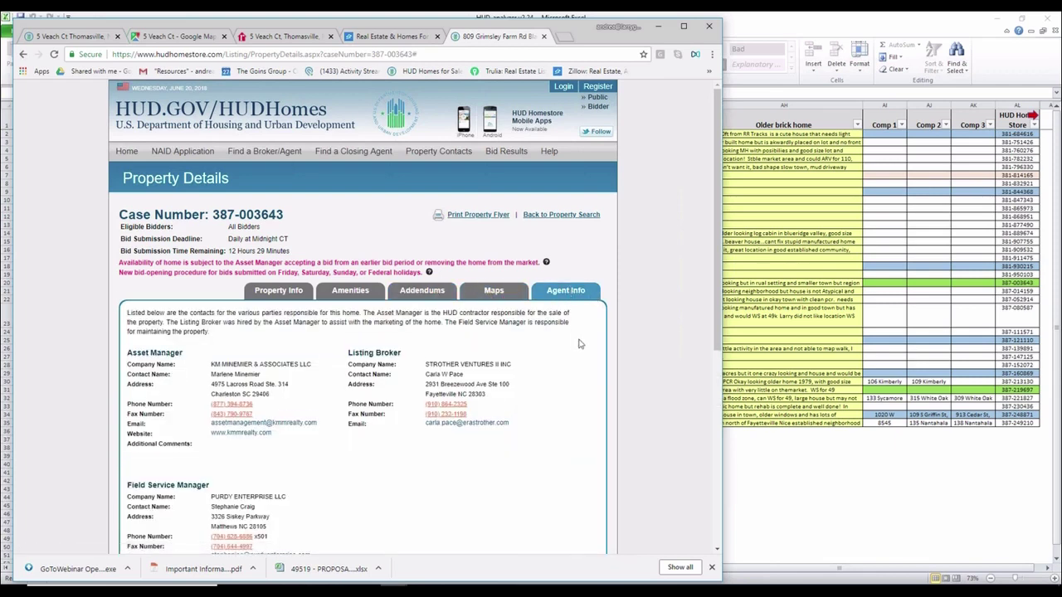
scroll(580, 344, "down", 1)
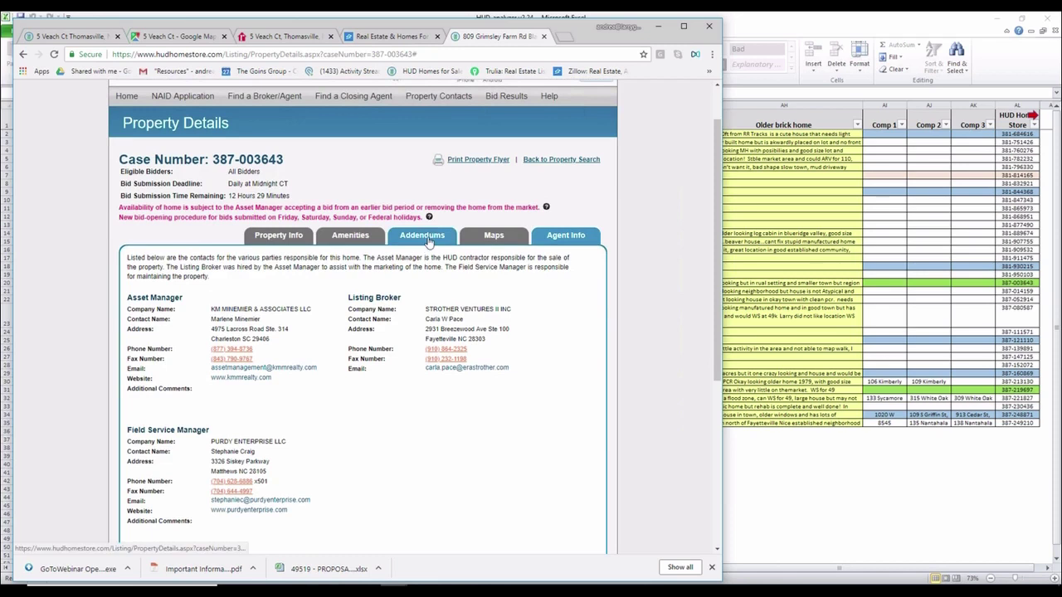
- Download the listing's ECR addendum, review the Environmental Compliance Record, and close it
left_click(425, 236)
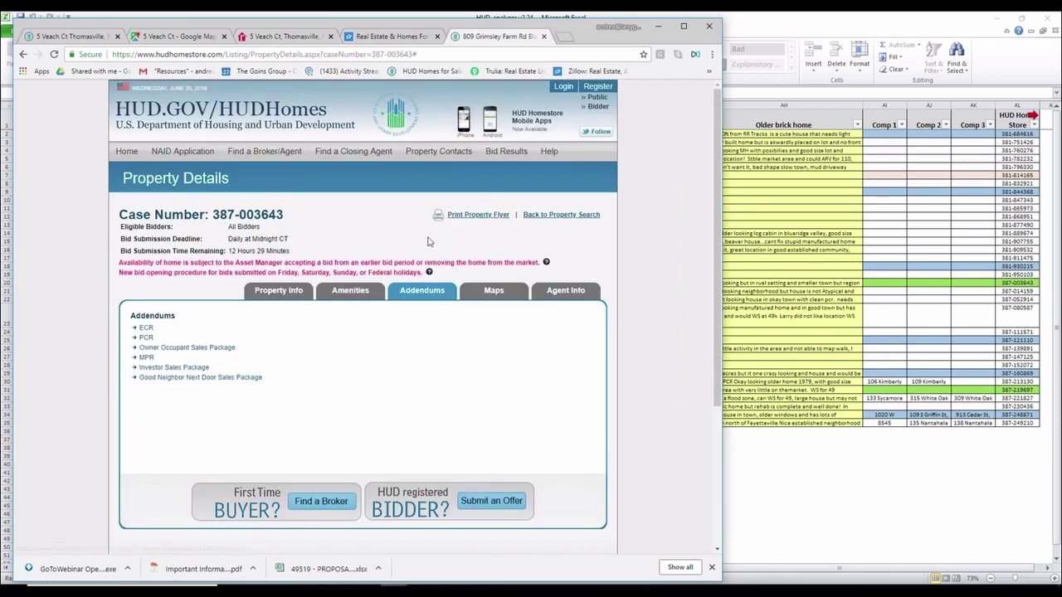
left_click(149, 330)
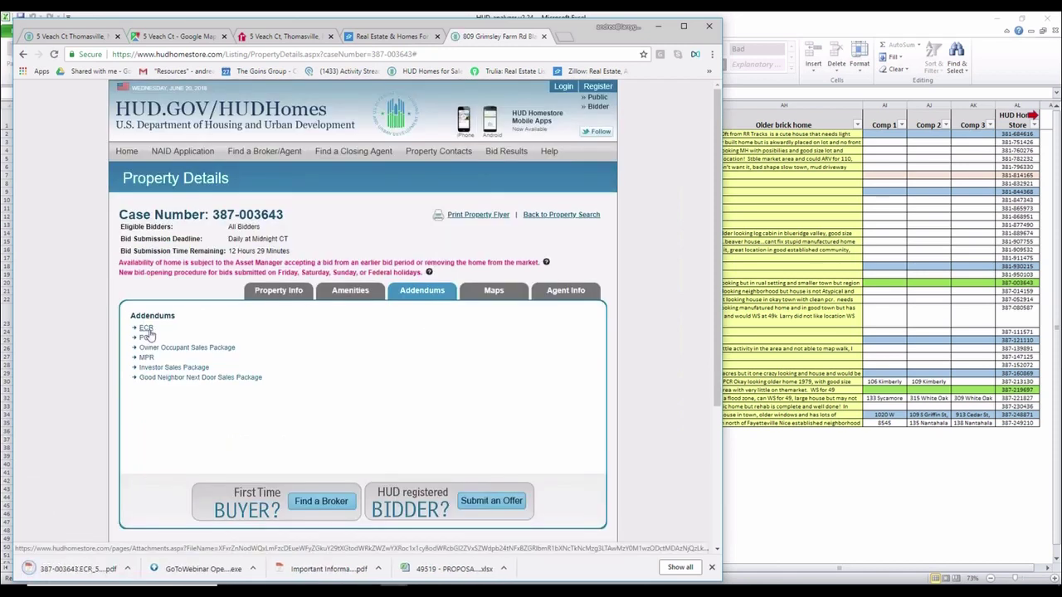
left_click(63, 572)
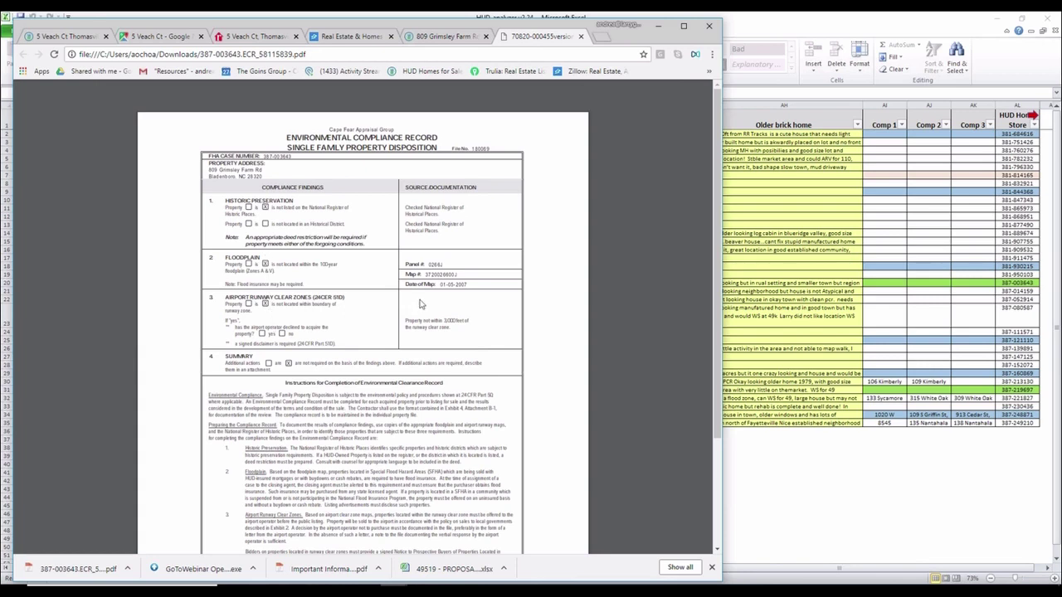
scroll(421, 305, "down", 3)
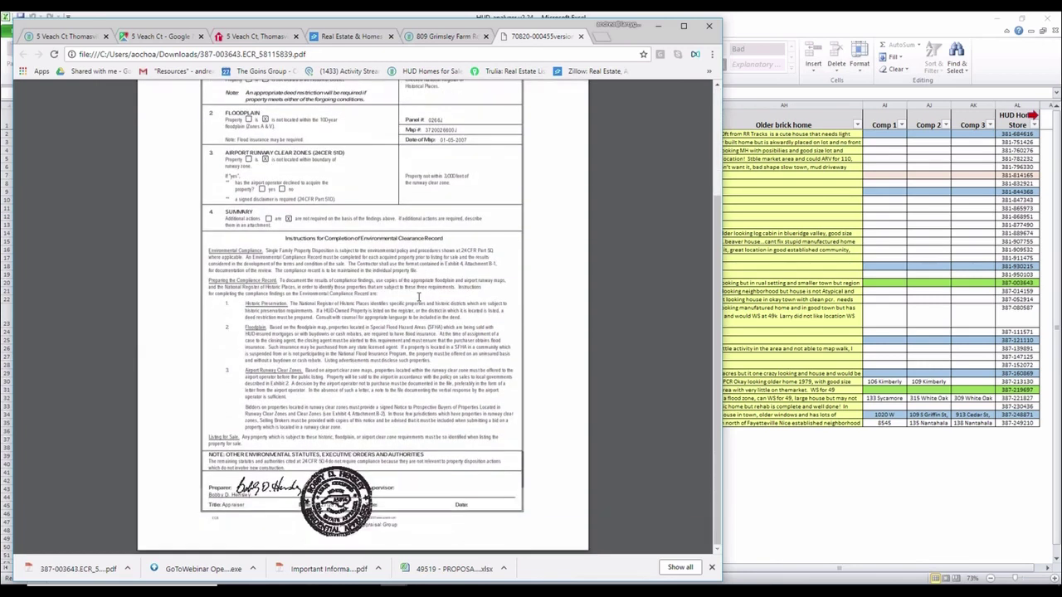
scroll(421, 305, "up", 3)
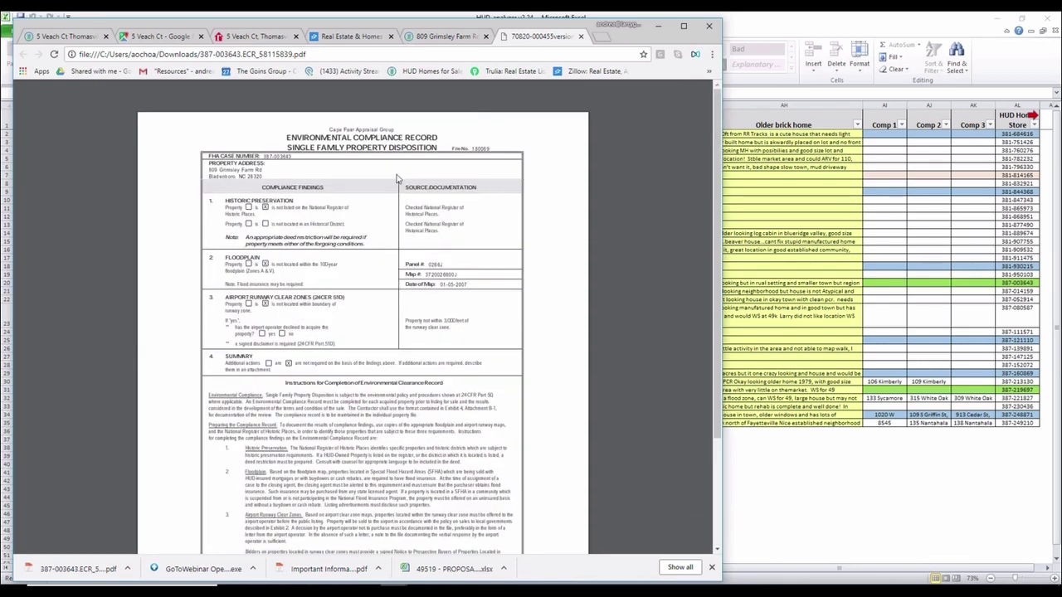
left_click(581, 36)
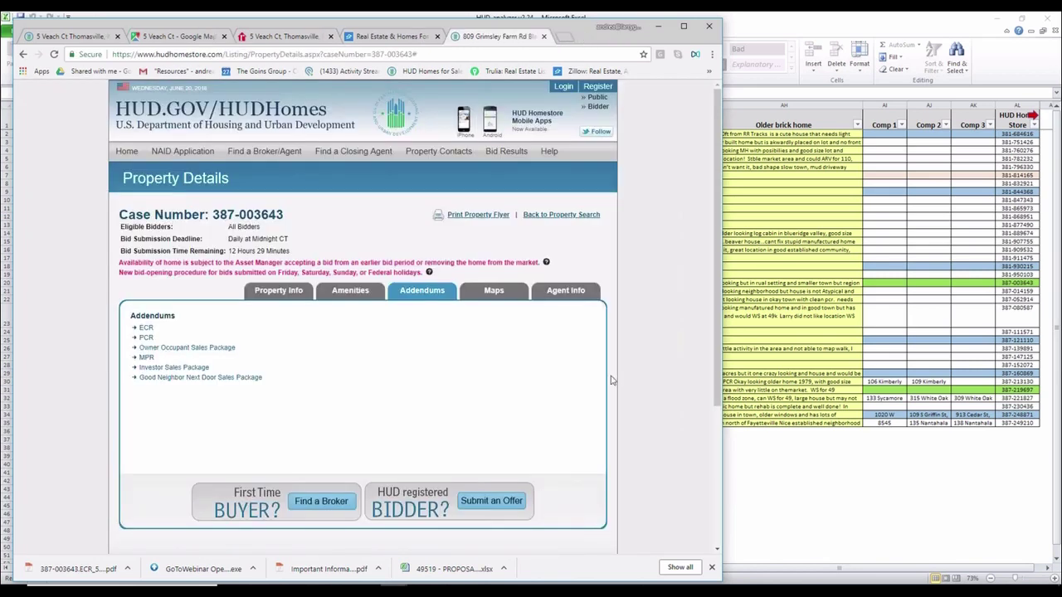
- Download the listing's PCR addendum, review the Property Condition Report, and close it
left_click(145, 338)
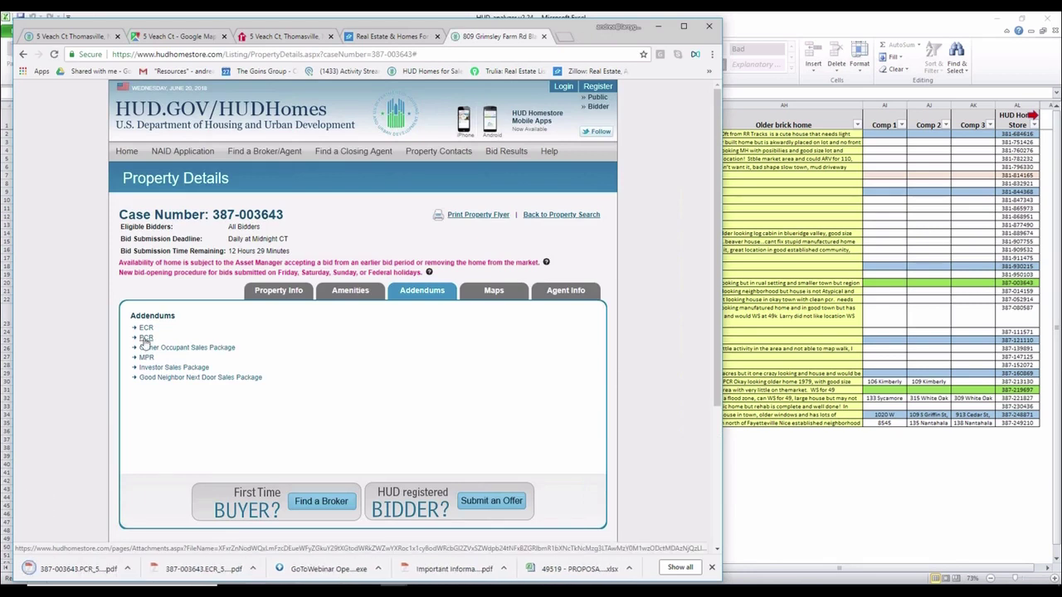
left_click(55, 570)
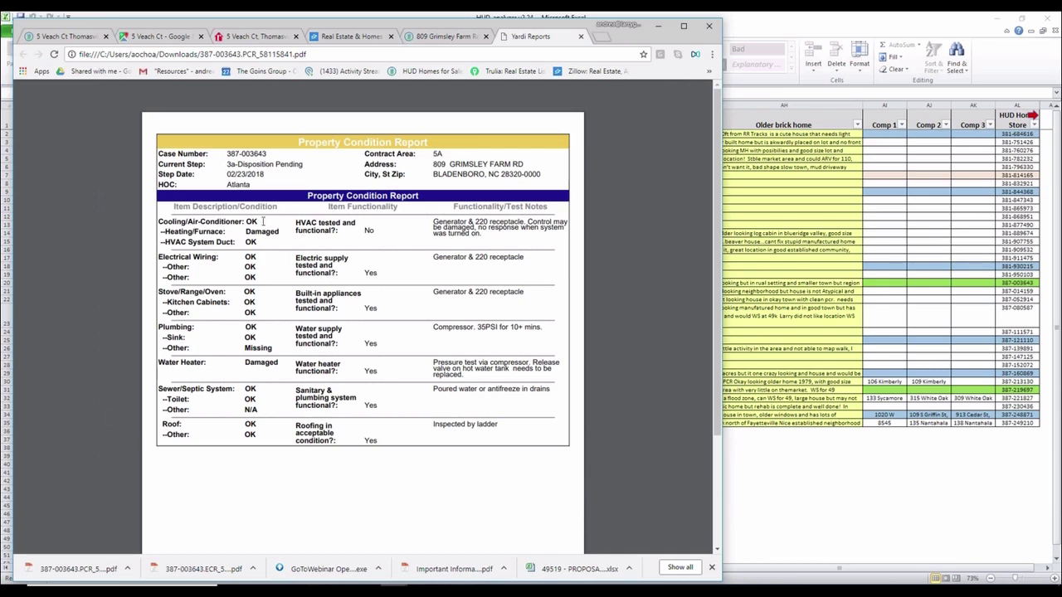
left_click(581, 37)
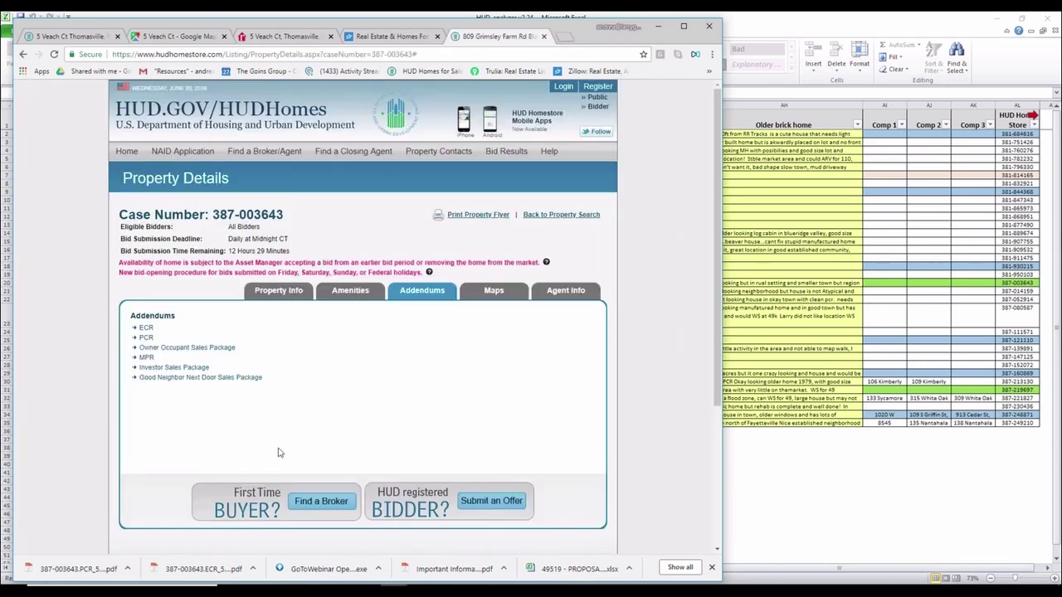
- Download and read the MPR repair cost addendum, and recheck the listing's property info before returning to the workbook
left_click(146, 358)
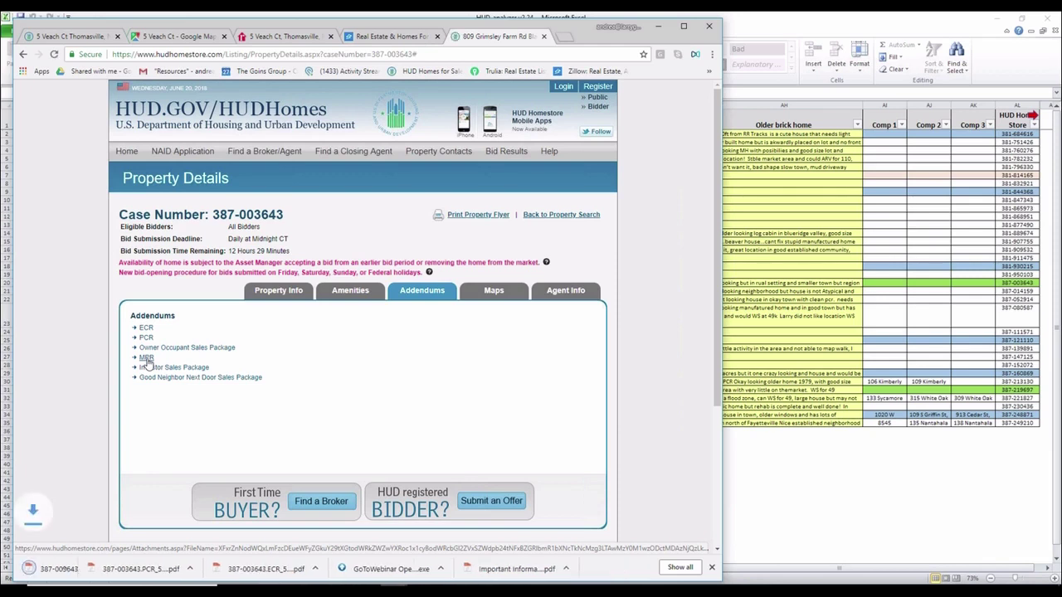
left_click(66, 570)
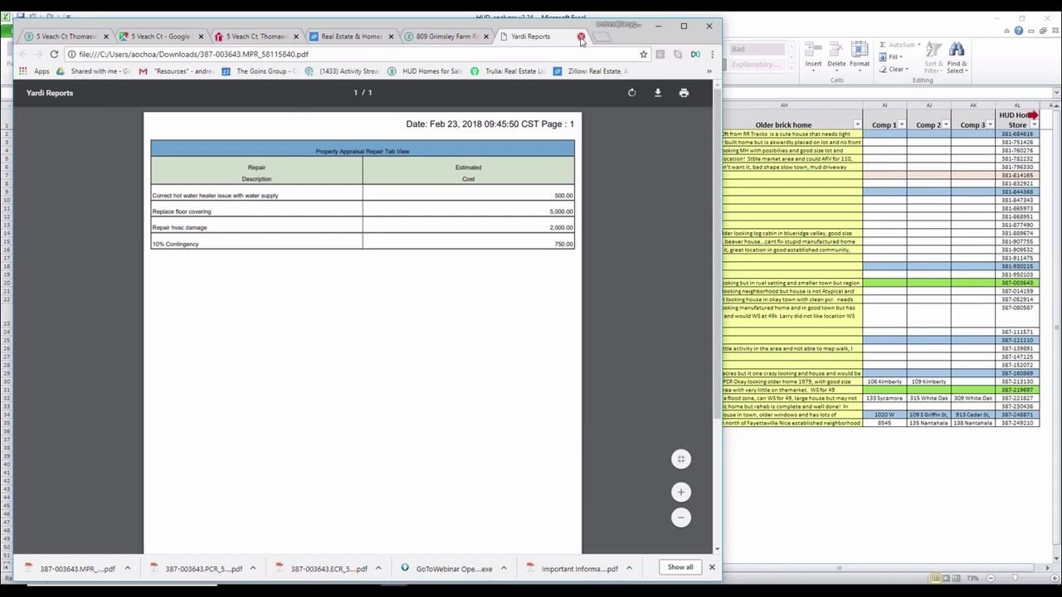
left_click(581, 38)
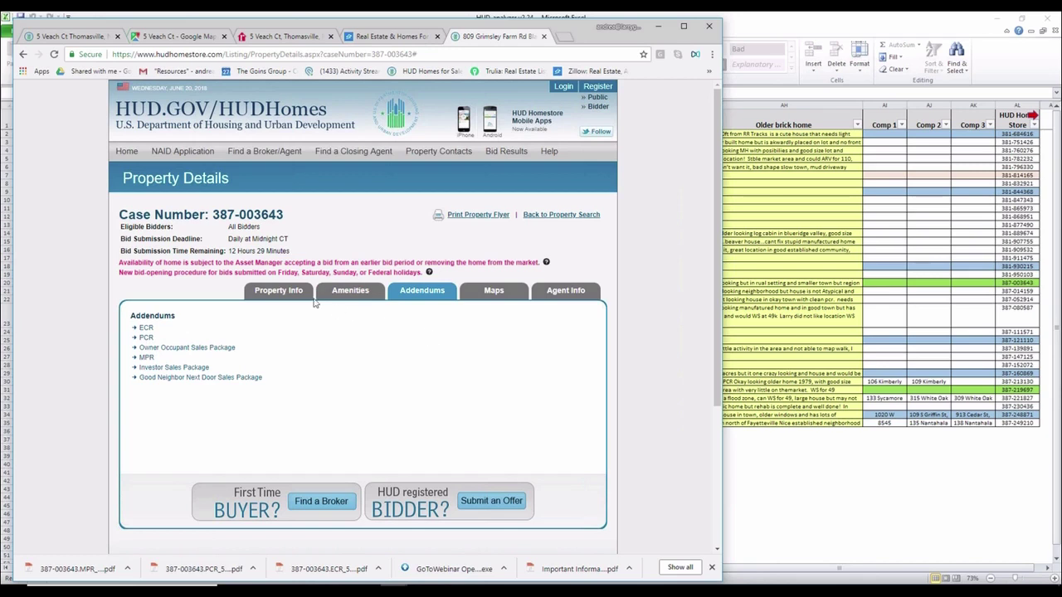
left_click(288, 296)
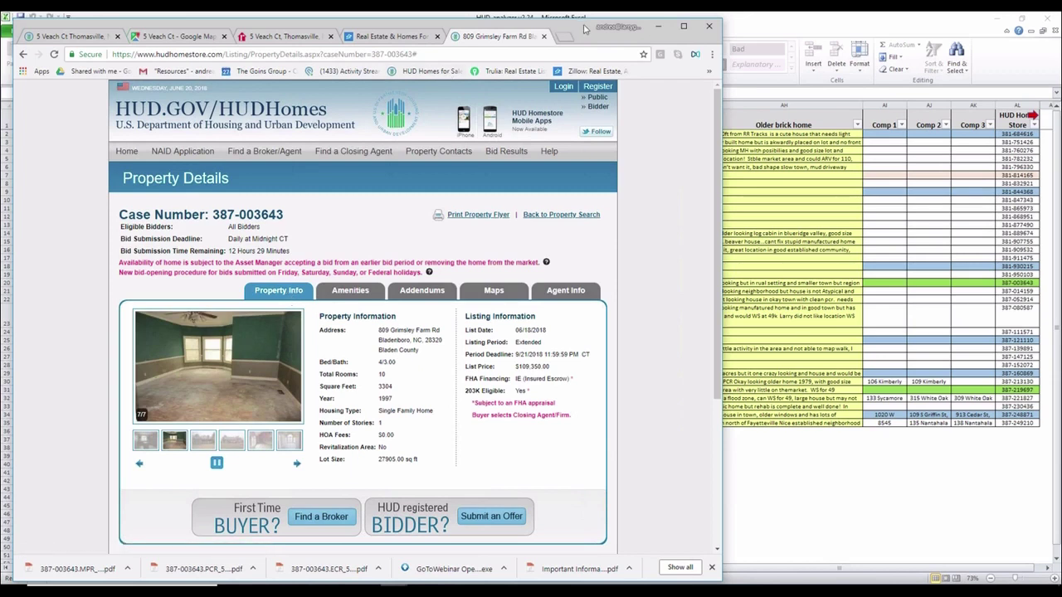
key("alt+Tab")
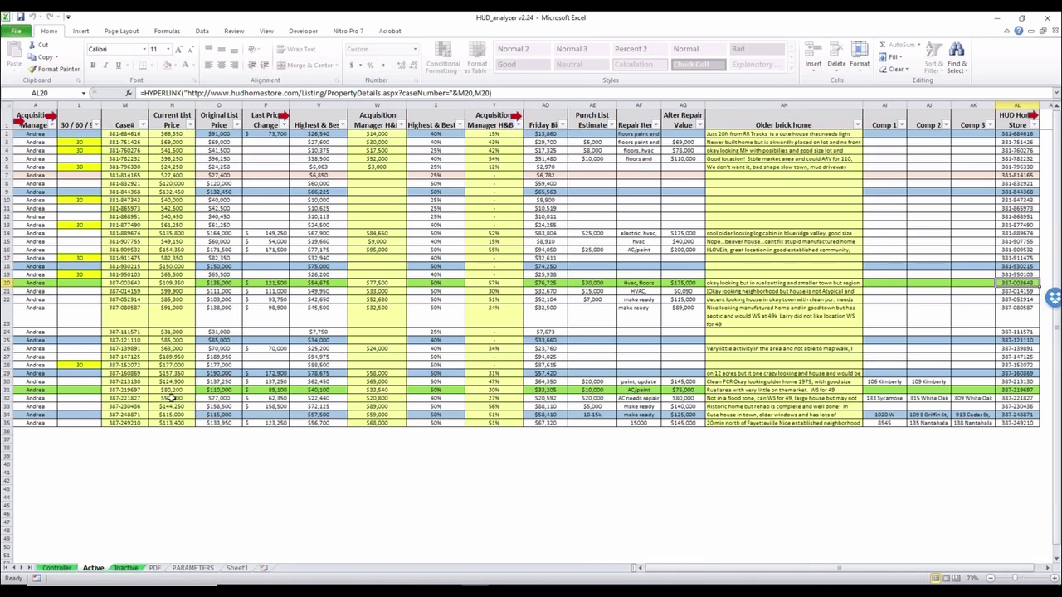
- Examine the Acquisition Manager column and the flagged cells of the 30 / 60 / 90 column down to row 28
left_click(33, 102)
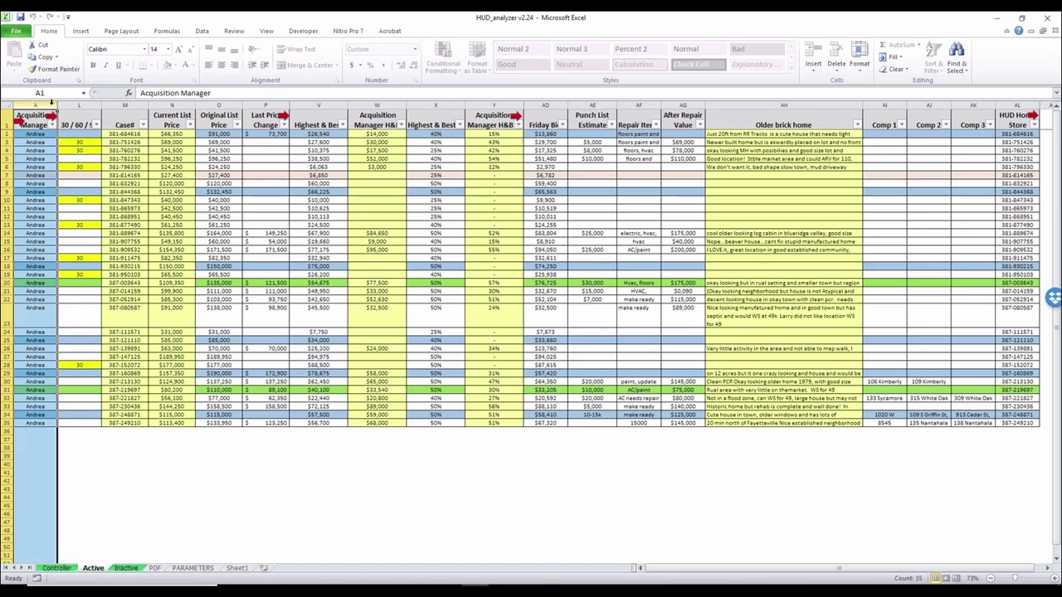
left_click(73, 106)
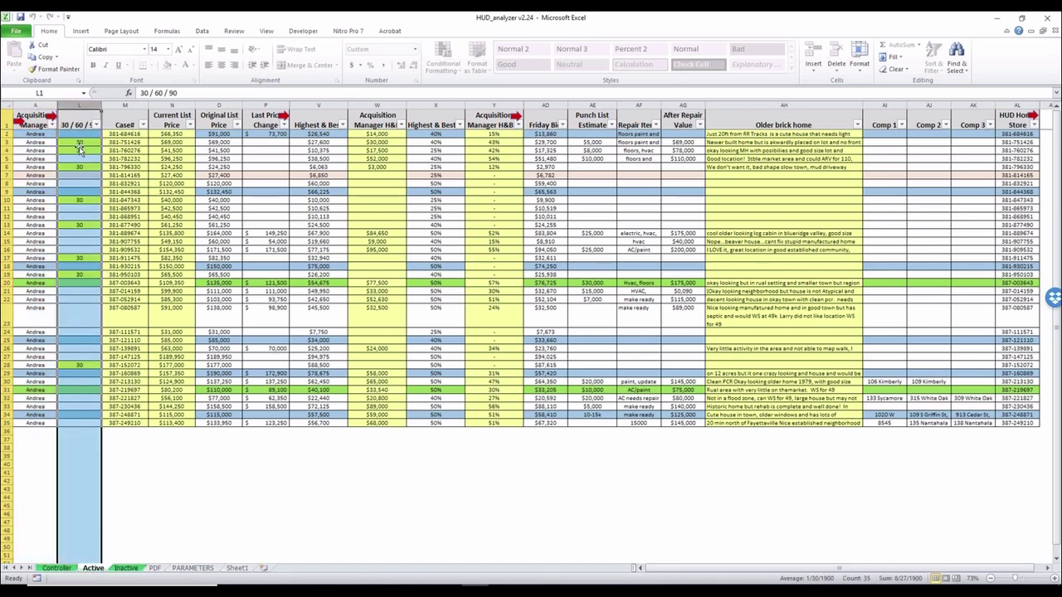
left_click(79, 146)
left_click(79, 154)
left_click(78, 167)
left_click(80, 200)
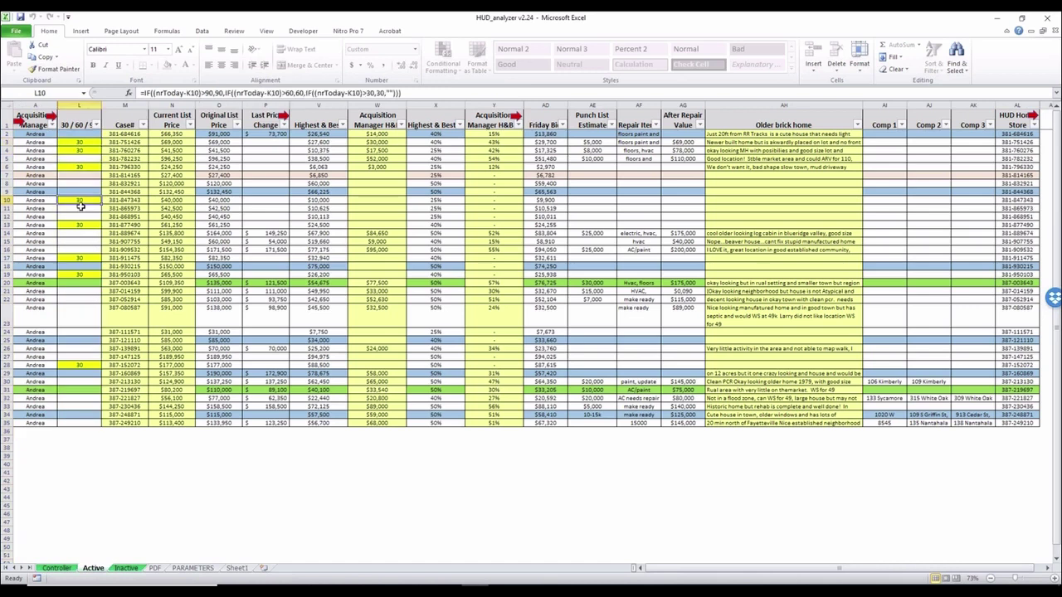
left_click(81, 224)
left_click(86, 258)
left_click(80, 277)
left_click(81, 371)
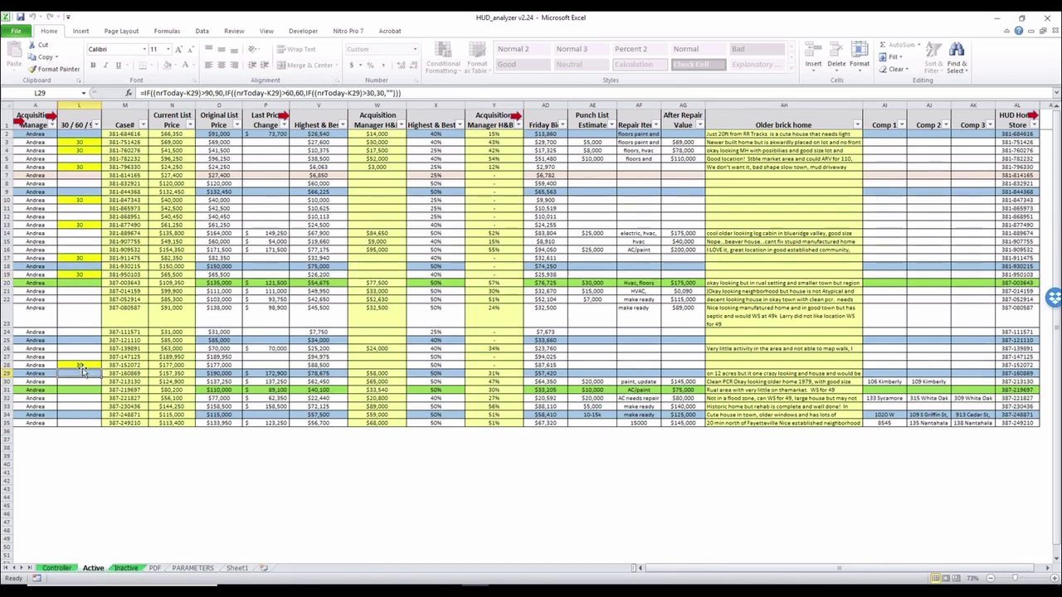
left_click(82, 365)
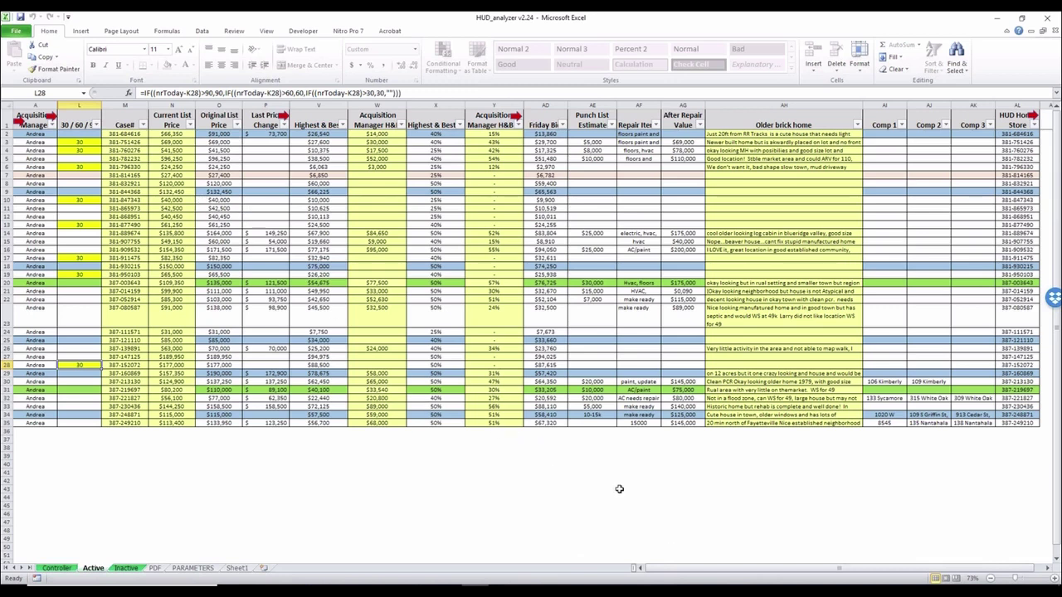
- Expand the columns grouped with HUD Home Store and review the comments and Acquisition Manager H&B columns on the Active sheet
left_click_drag(832, 572, 839, 572)
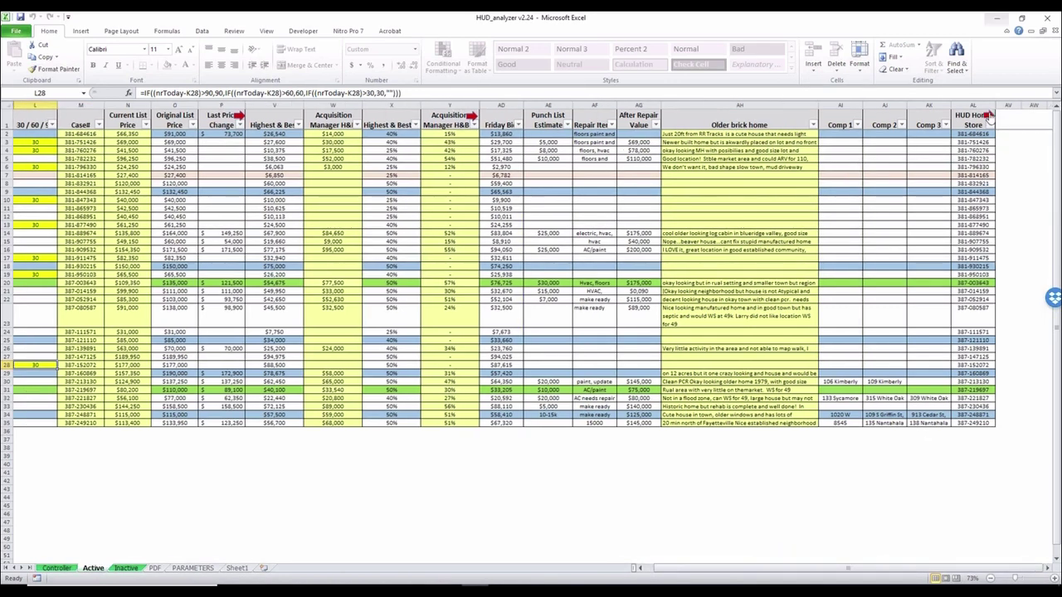
left_click_drag(821, 571, 835, 572)
left_click(699, 182)
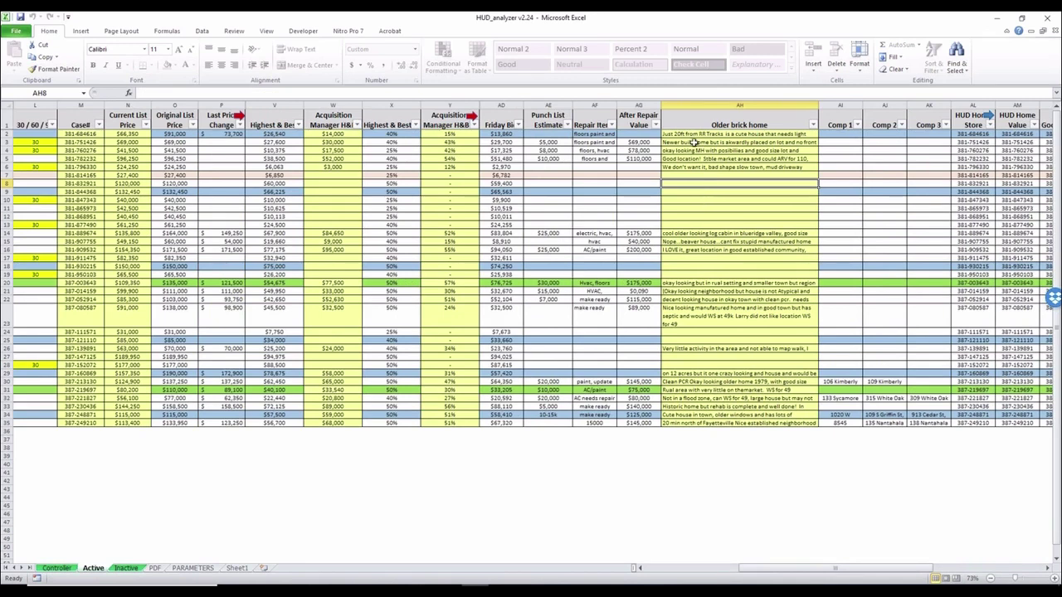
left_click(329, 191)
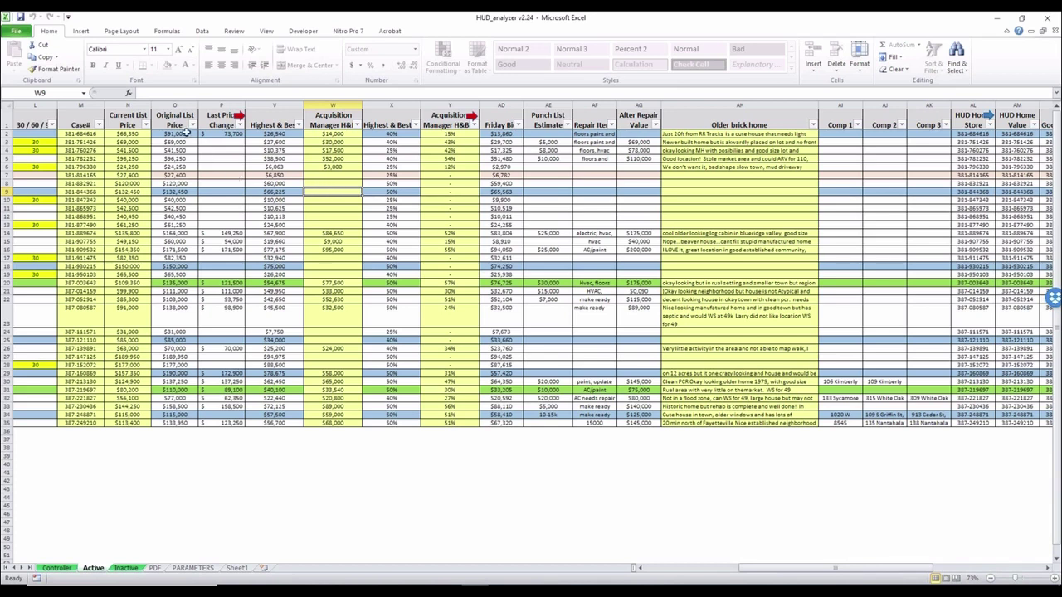
left_click_drag(821, 569, 719, 580)
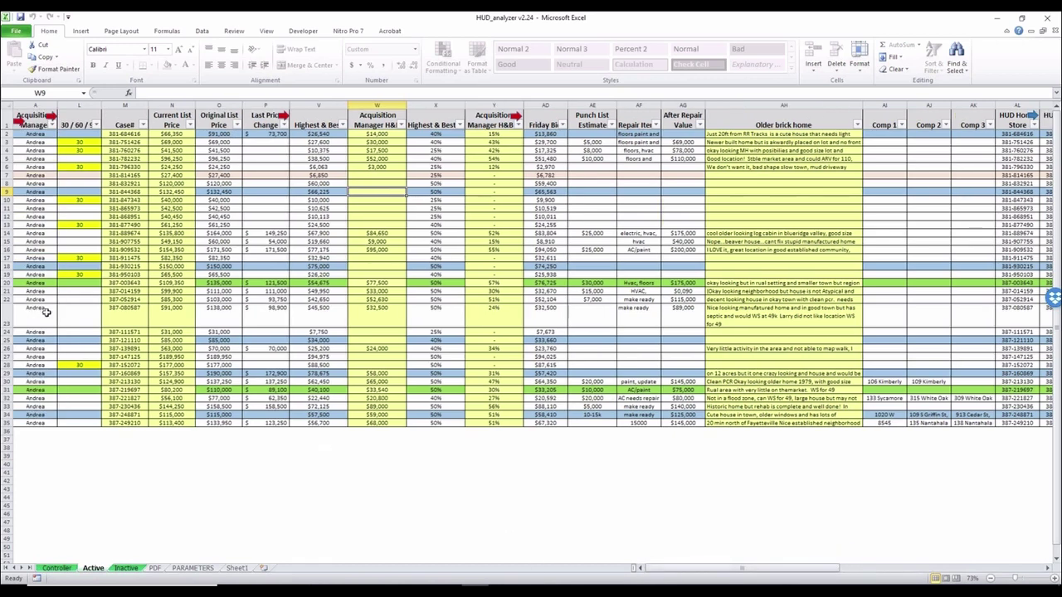
- Expand the hidden property detail columns from Address to Appraisal Date, review them, and collapse the group again
left_click(49, 117)
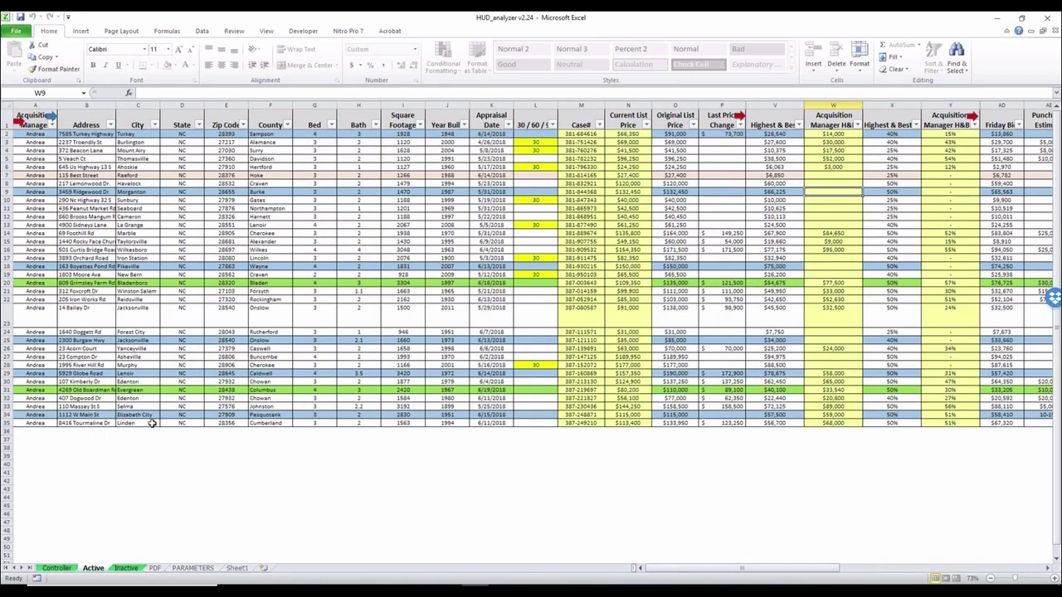
left_click(49, 117)
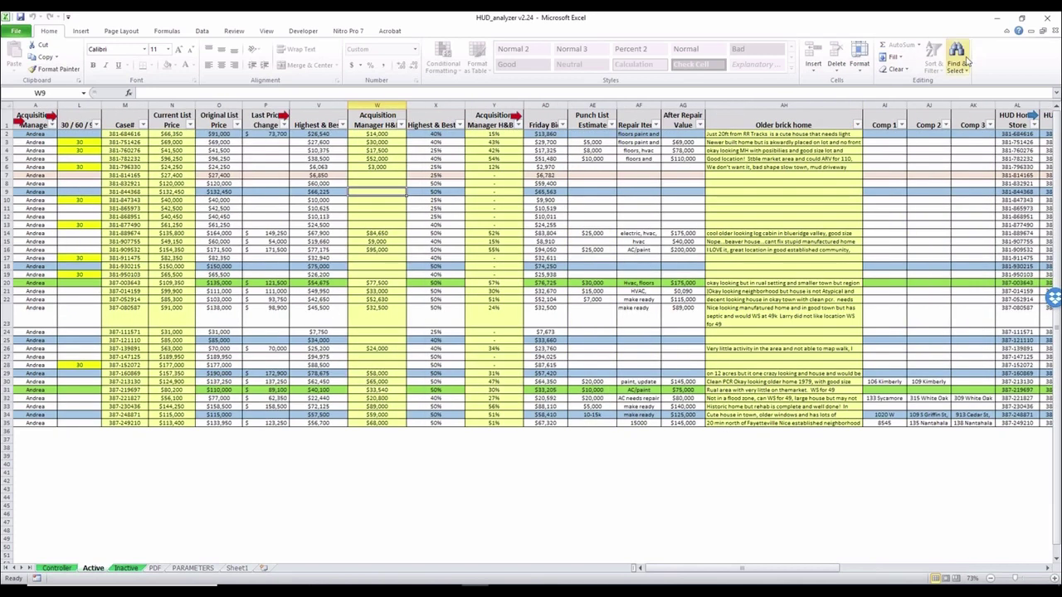
left_click(50, 117)
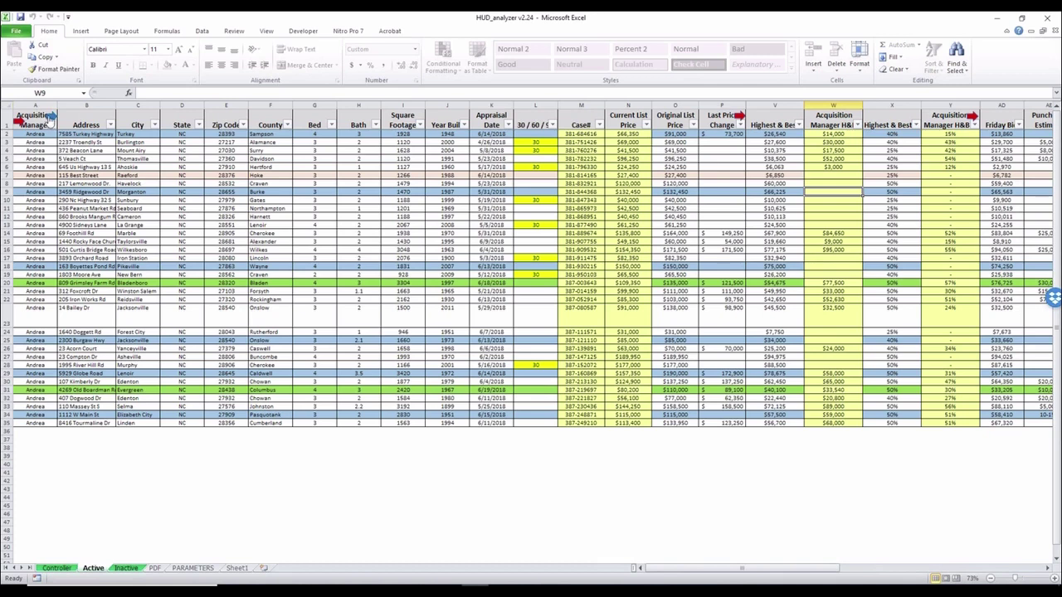
scroll(51, 125, "right", 5)
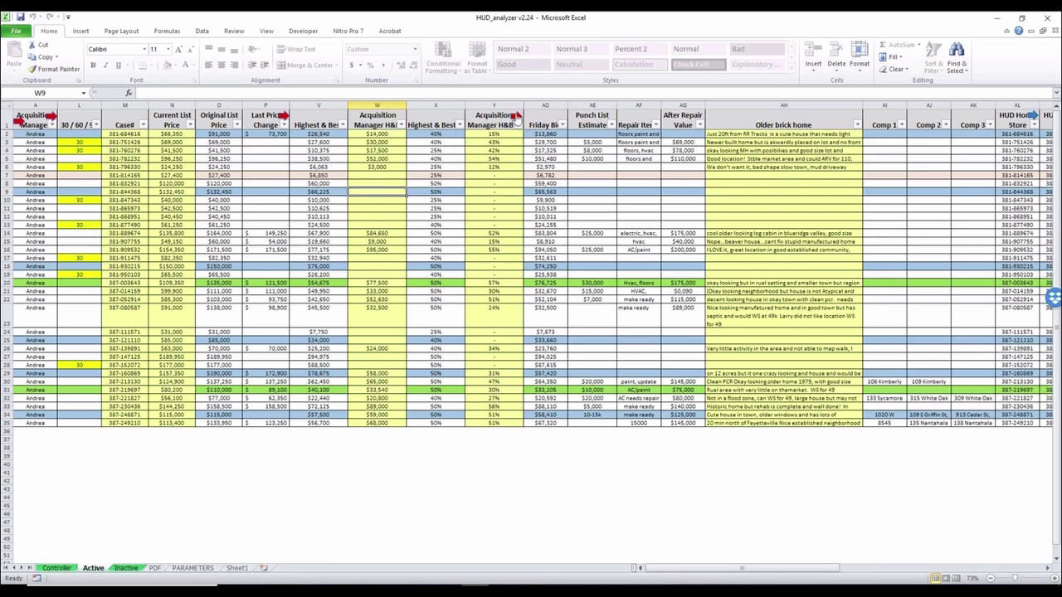
- Test row 9's weekday bids with an Acquisition Manager H&B of 50000, clear that value and hide the bid columns
left_click(514, 118)
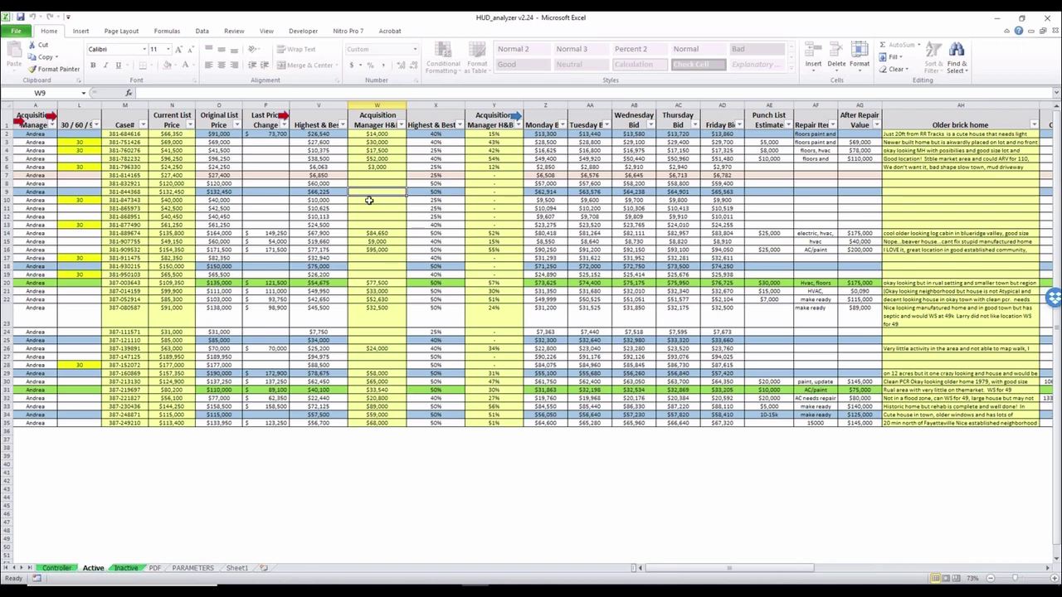
type("50000")
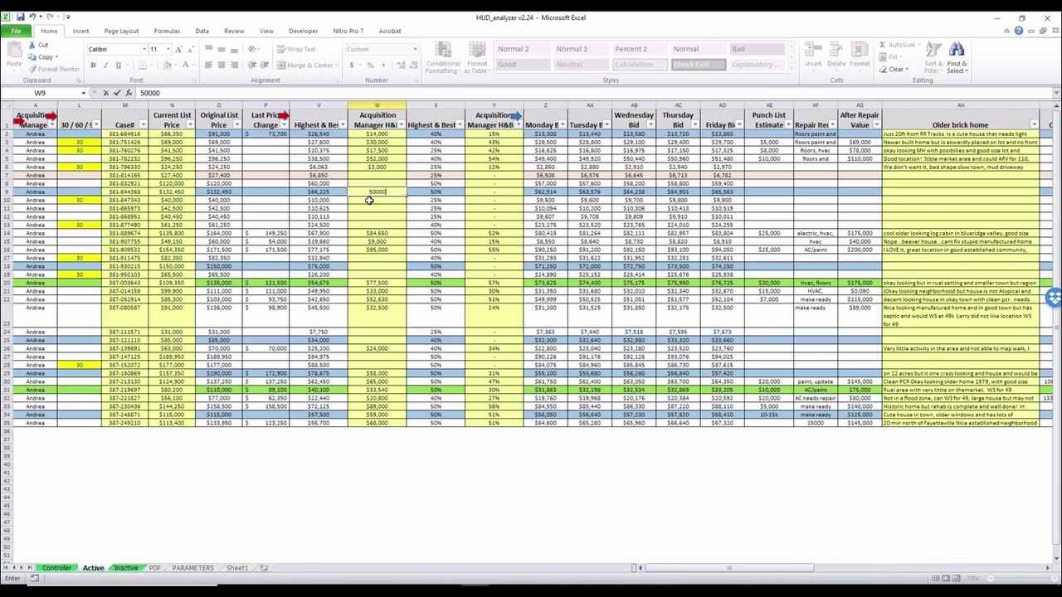
key("Return")
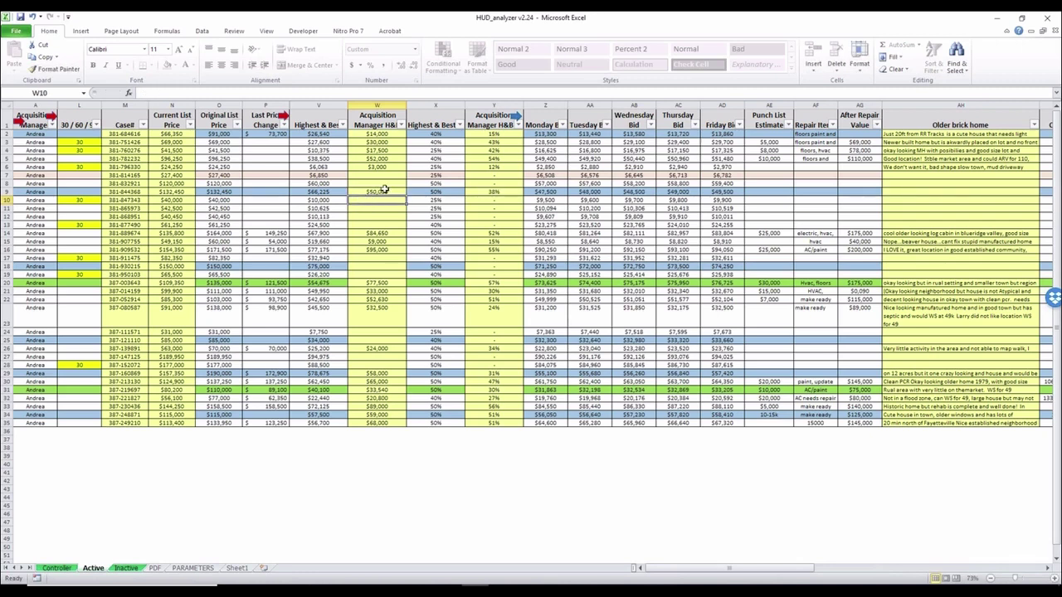
left_click(554, 192)
left_click(586, 192)
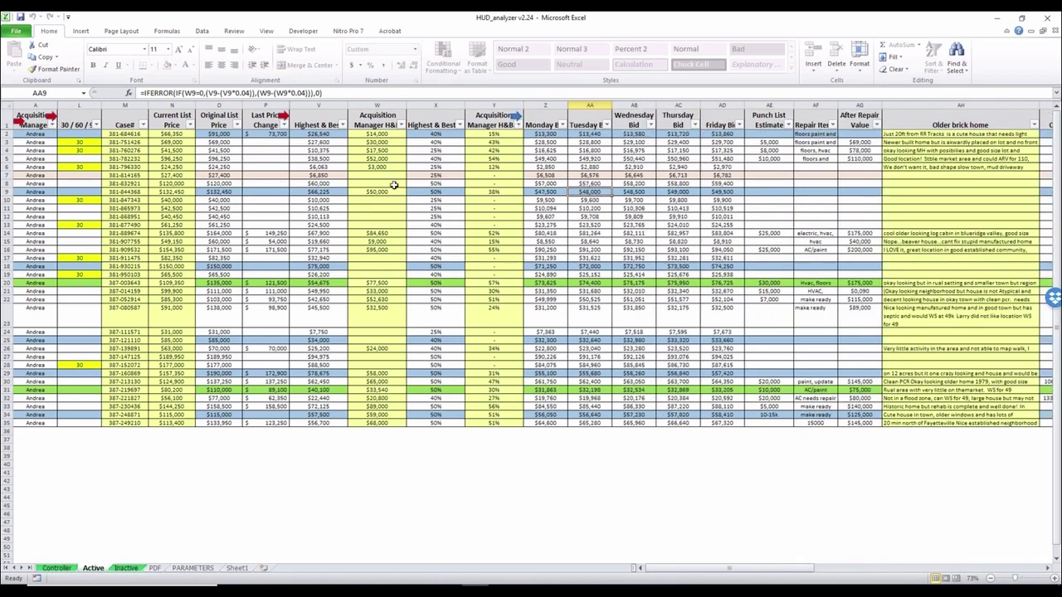
left_click(390, 191)
key("Delete")
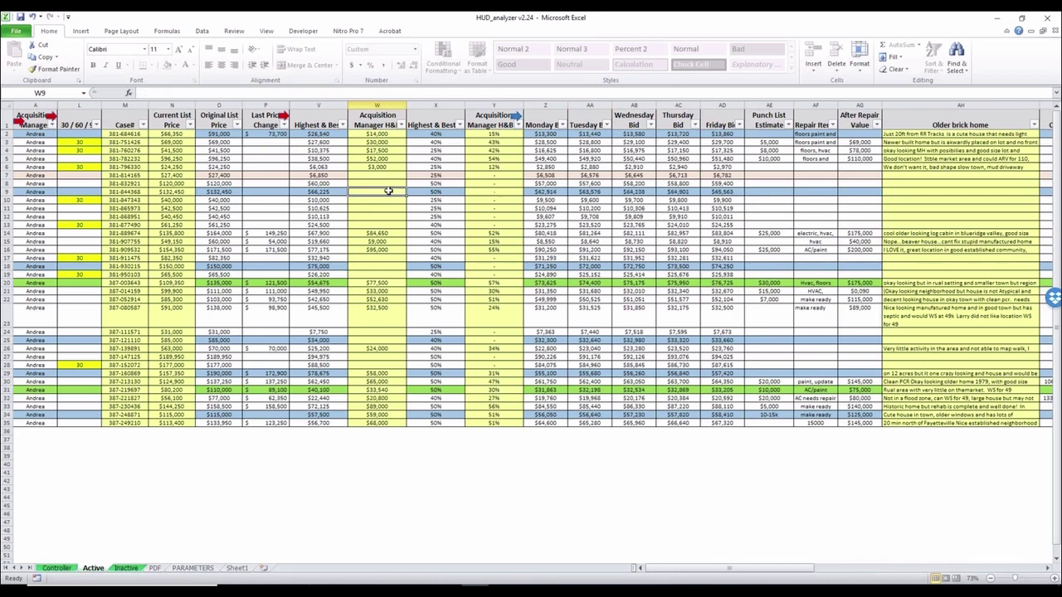
left_click(514, 116)
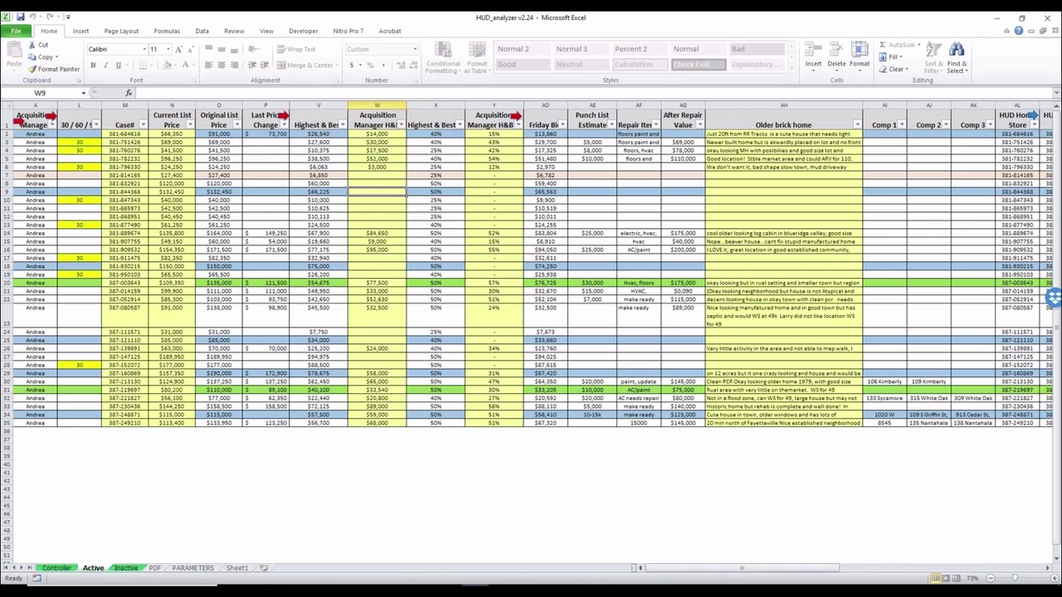
- Review the PARAMETERS sheet, including its HUD settings and email address cell
left_click(192, 568)
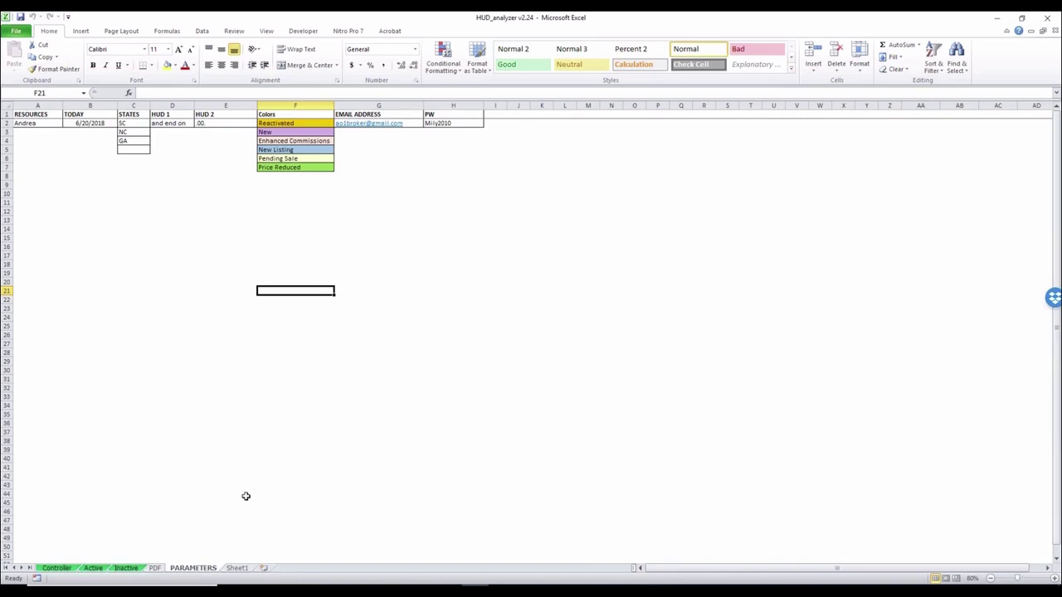
left_click(407, 123)
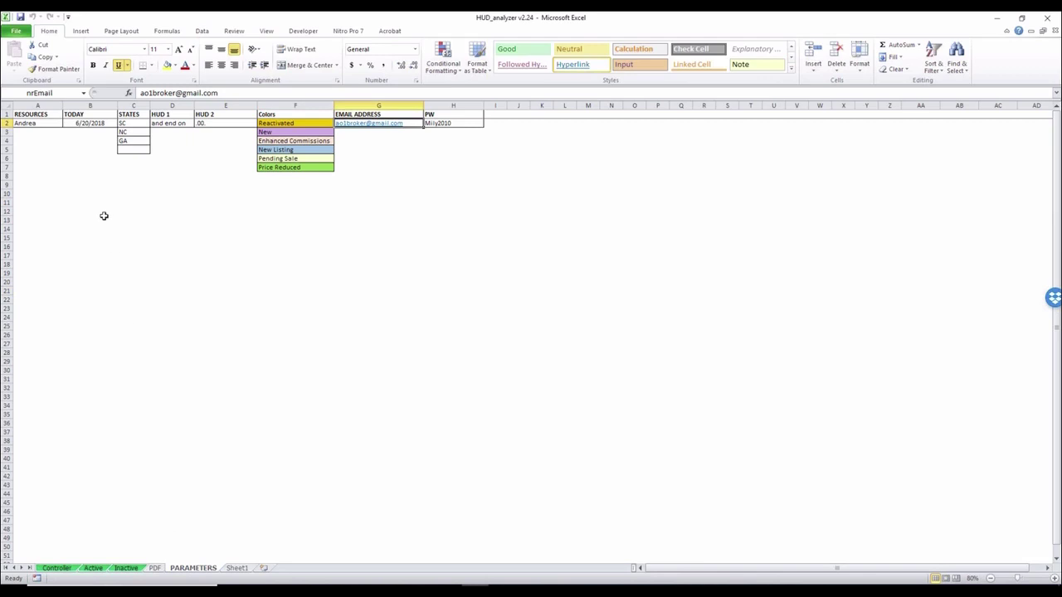
left_click(189, 272)
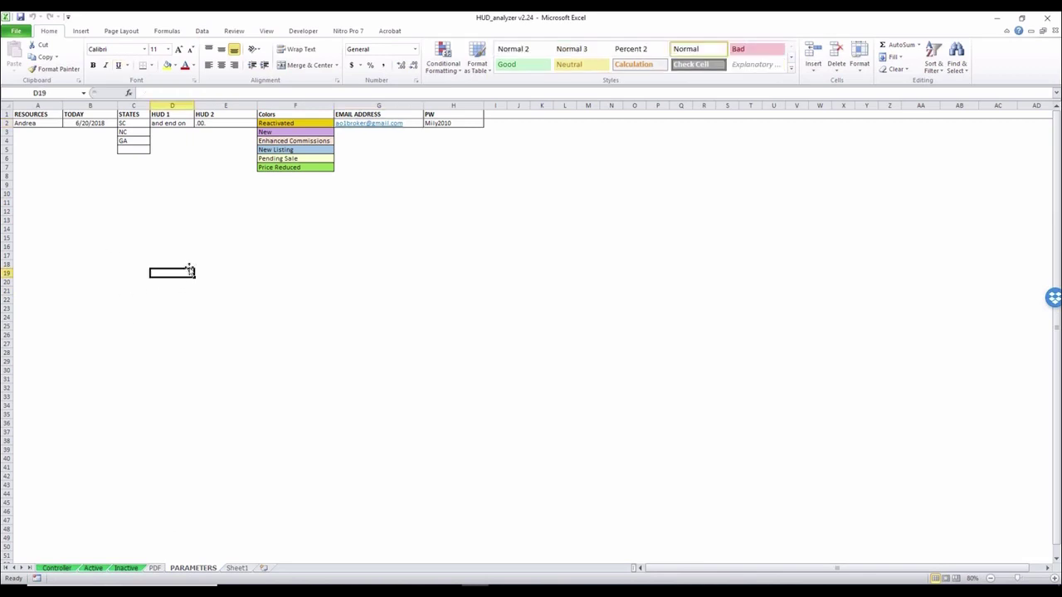
left_click(179, 184)
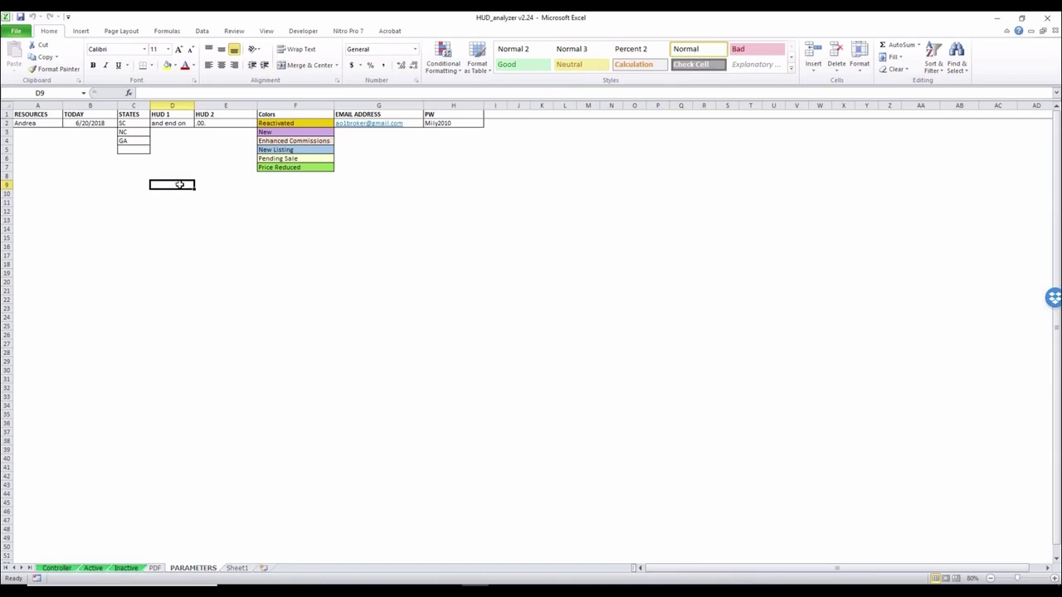
- Look over the PDF and Inactive sheets and return to the Active sheet
left_click(157, 569)
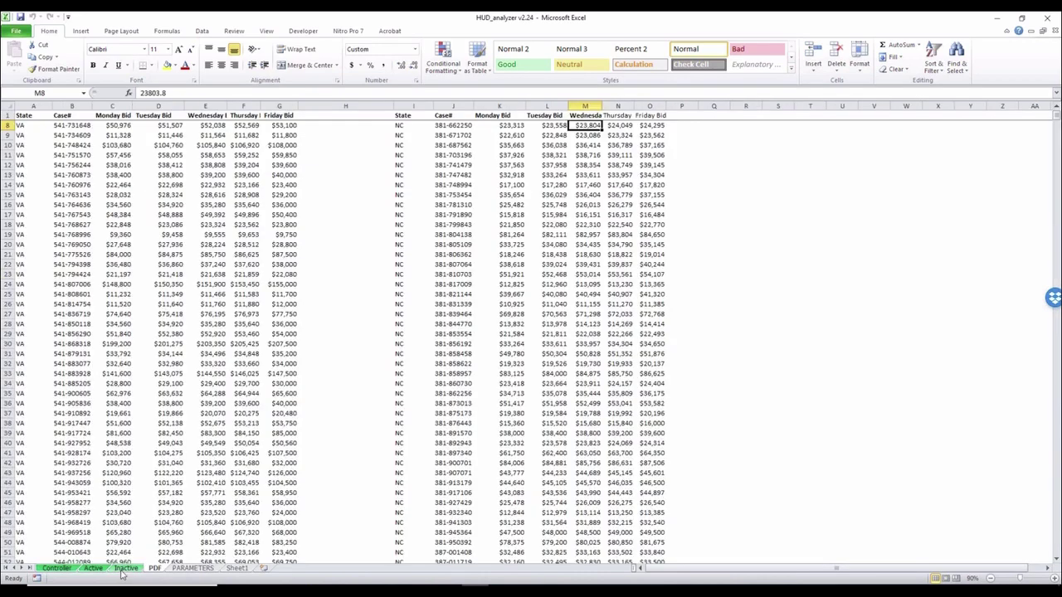
left_click(126, 569)
left_click(94, 569)
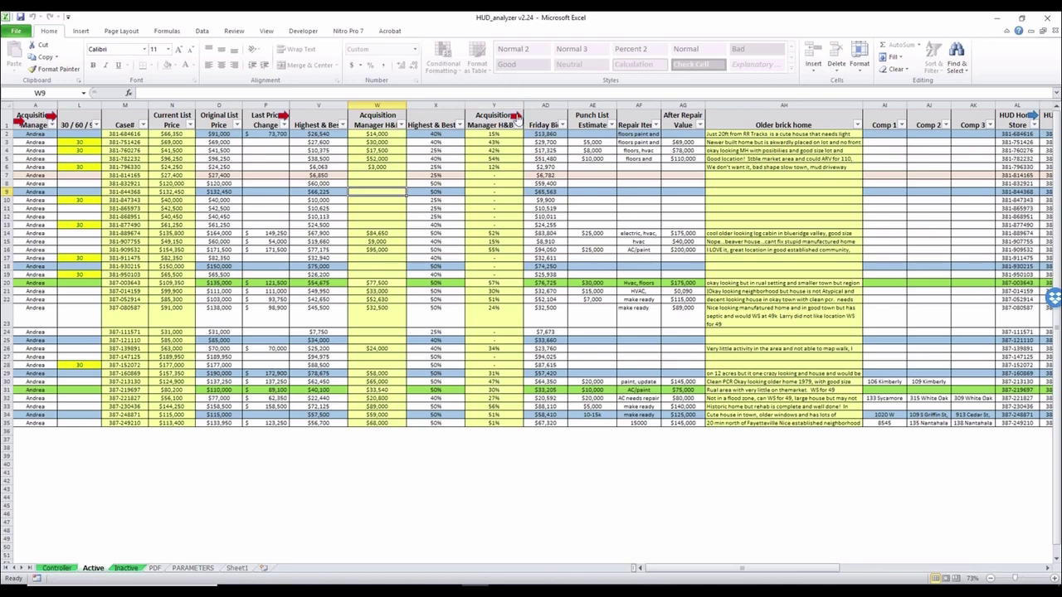
- Reveal the Monday to Friday bid columns and examine the Highest & Best % column and row 9
left_click(514, 118)
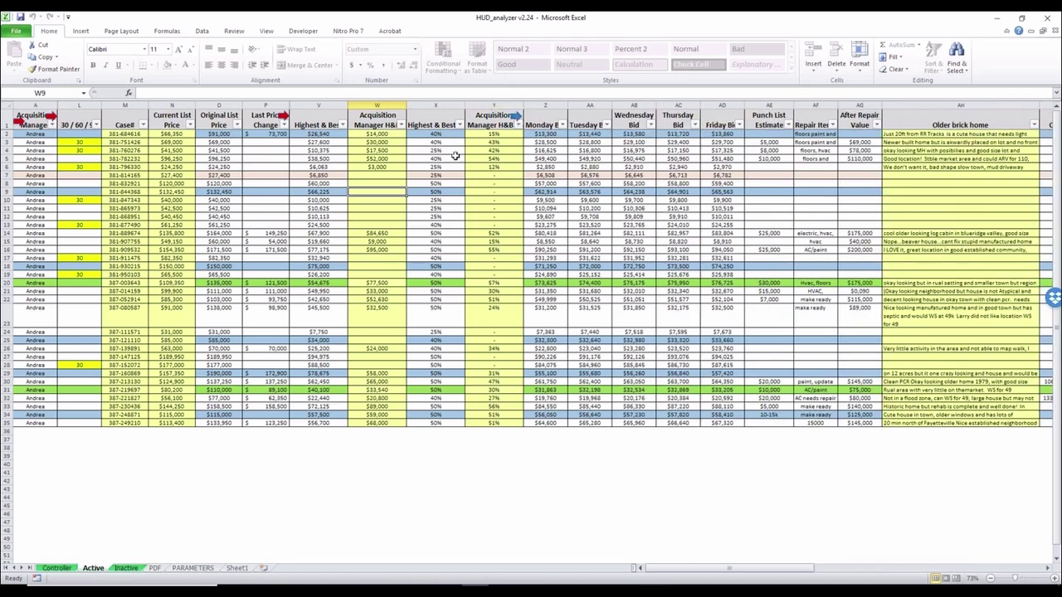
left_click(432, 103)
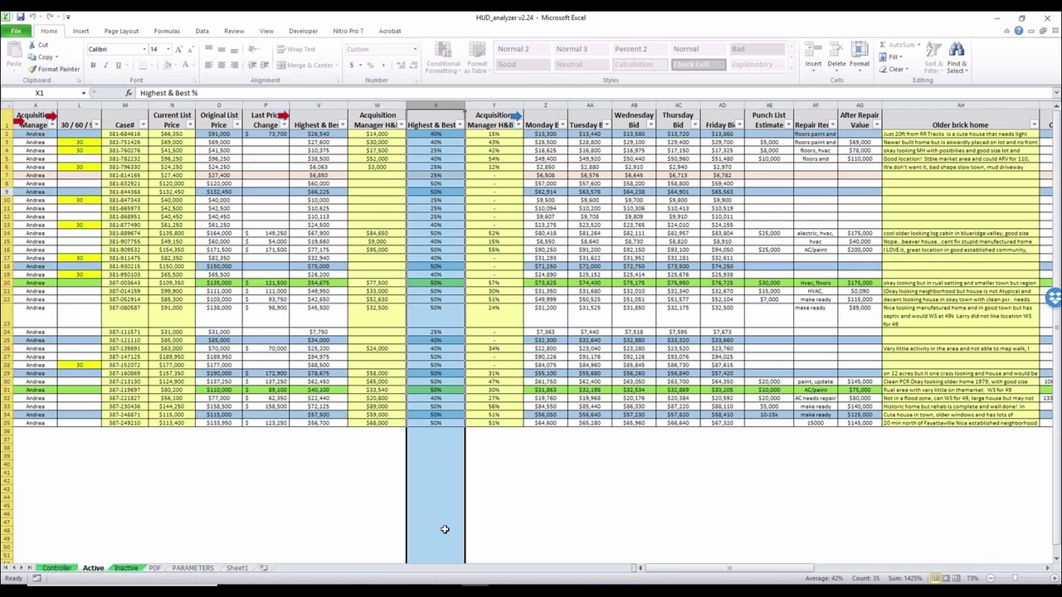
left_click(7, 192)
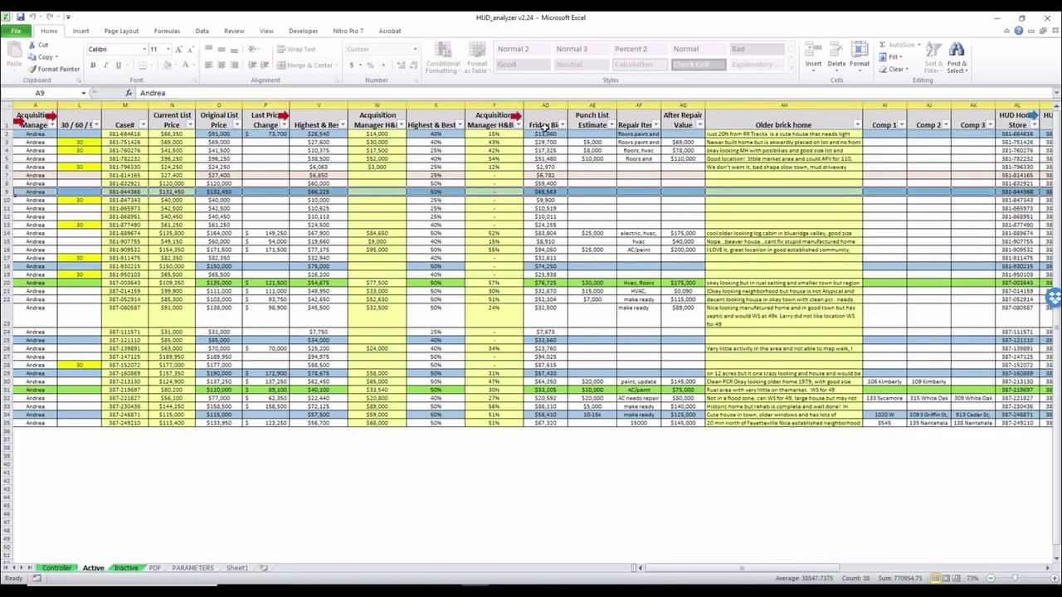
left_click(512, 116)
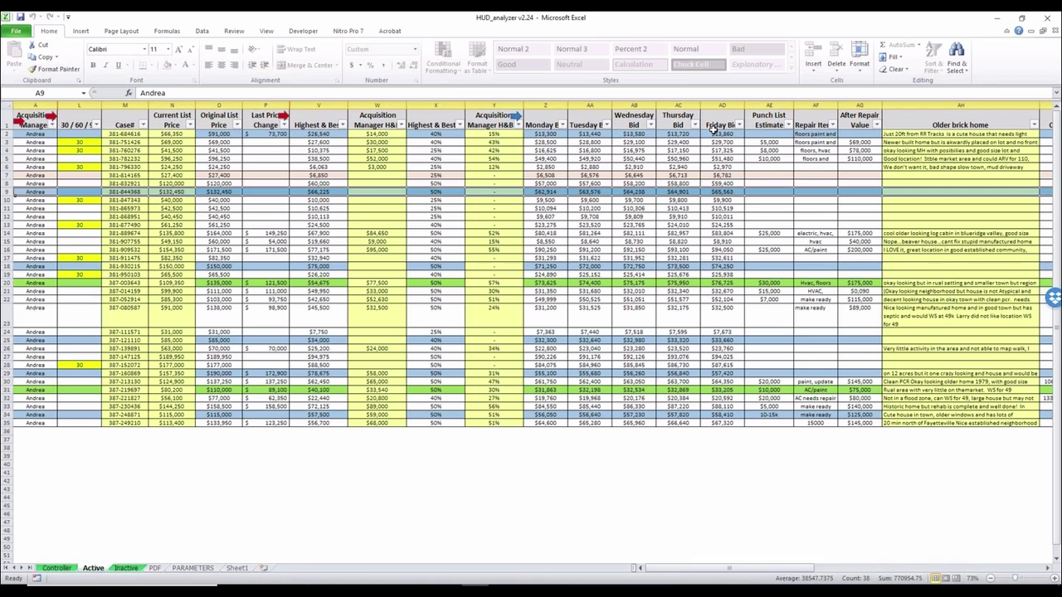
- Set row 9's Acquisition Manager H&B to 70000 and check the Acquisition Manager H&B % column
left_click(365, 190)
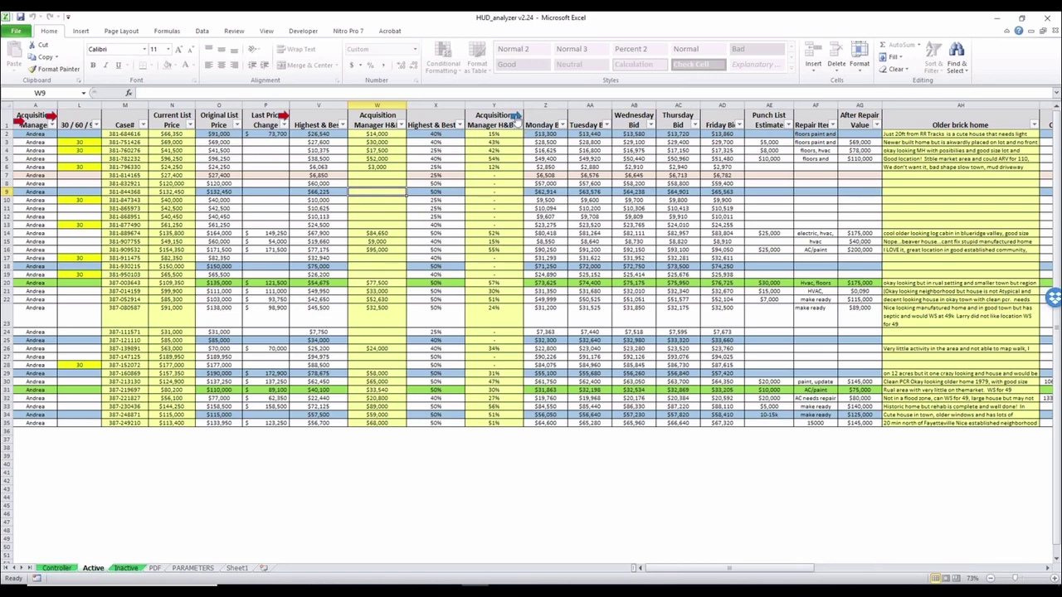
type("70000")
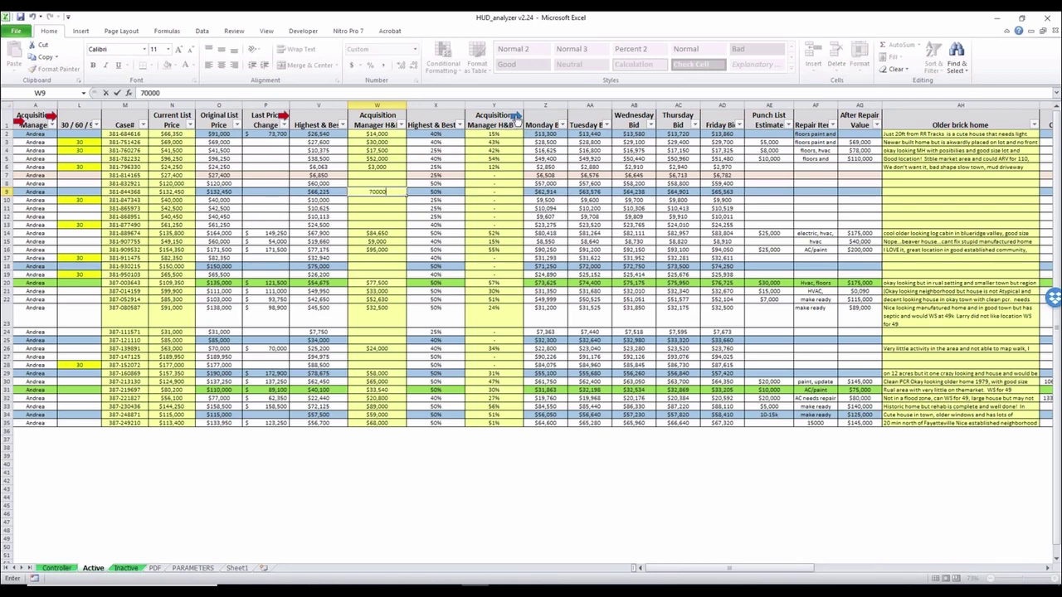
key("Return")
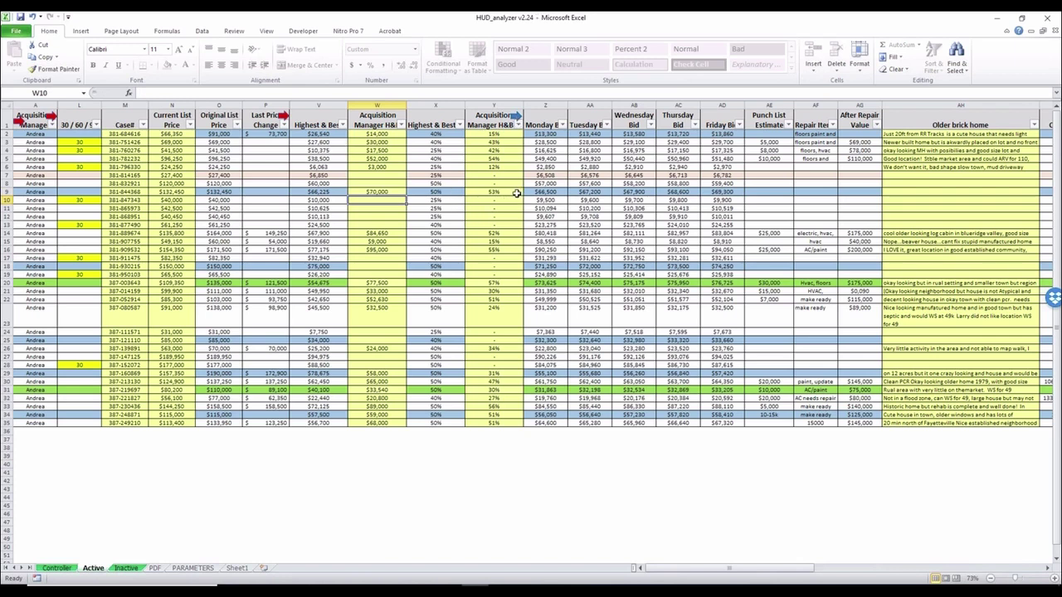
left_click(494, 106)
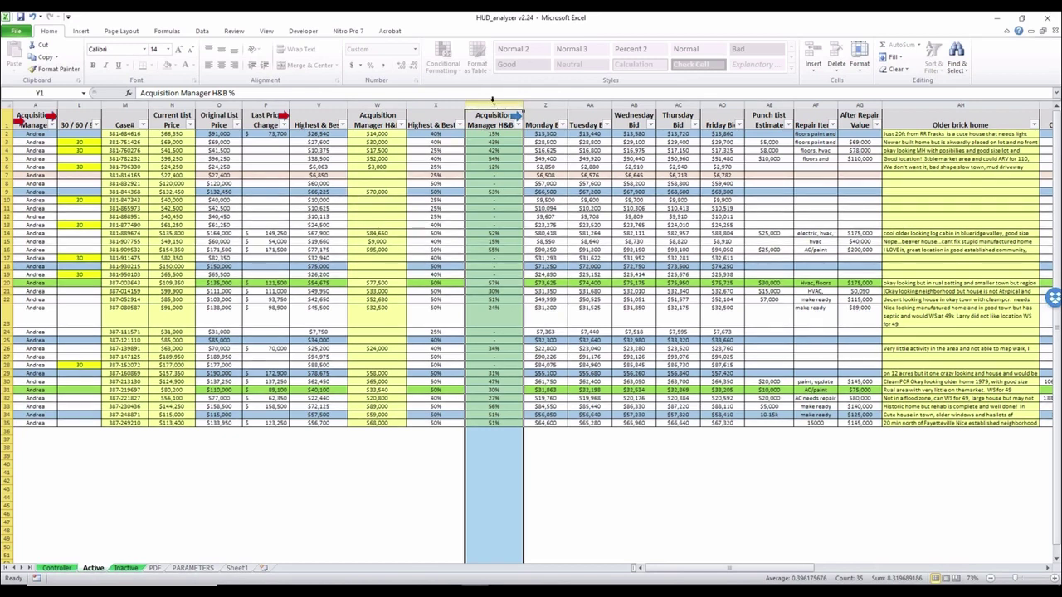
left_click(422, 478)
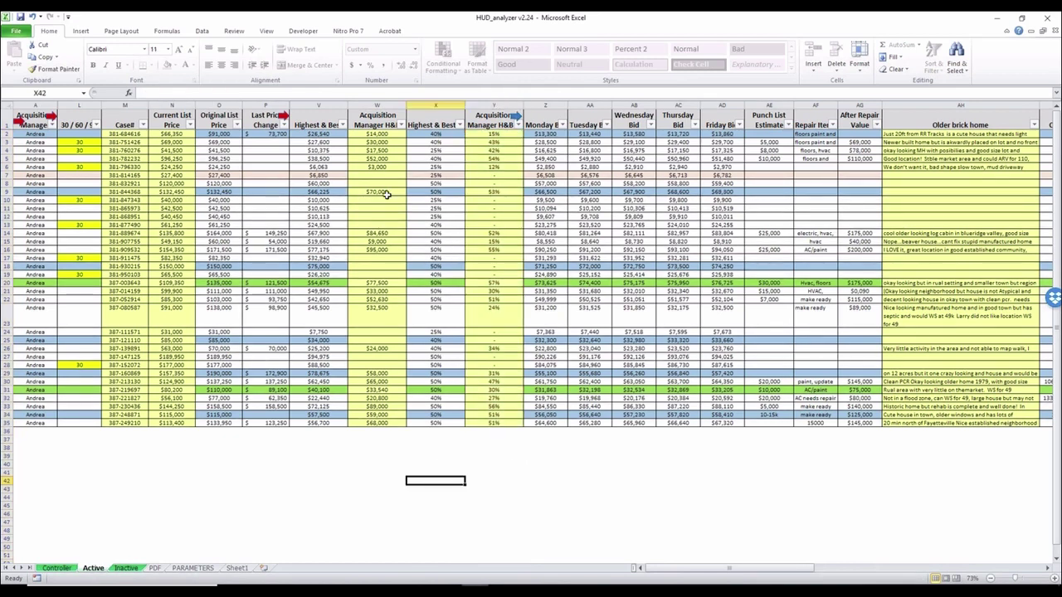
- Change row 9's Acquisition Manager H&B to 40000, check the recalculated bids, and clear the cell
double_click(387, 194)
left_click_drag(387, 194, 344, 192)
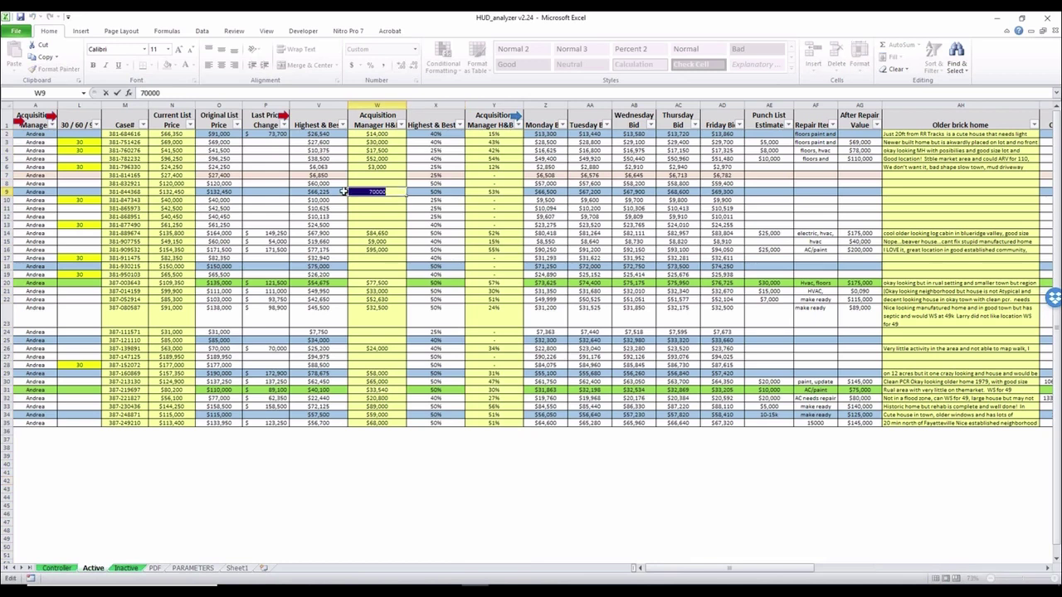
type("40000")
key("Return")
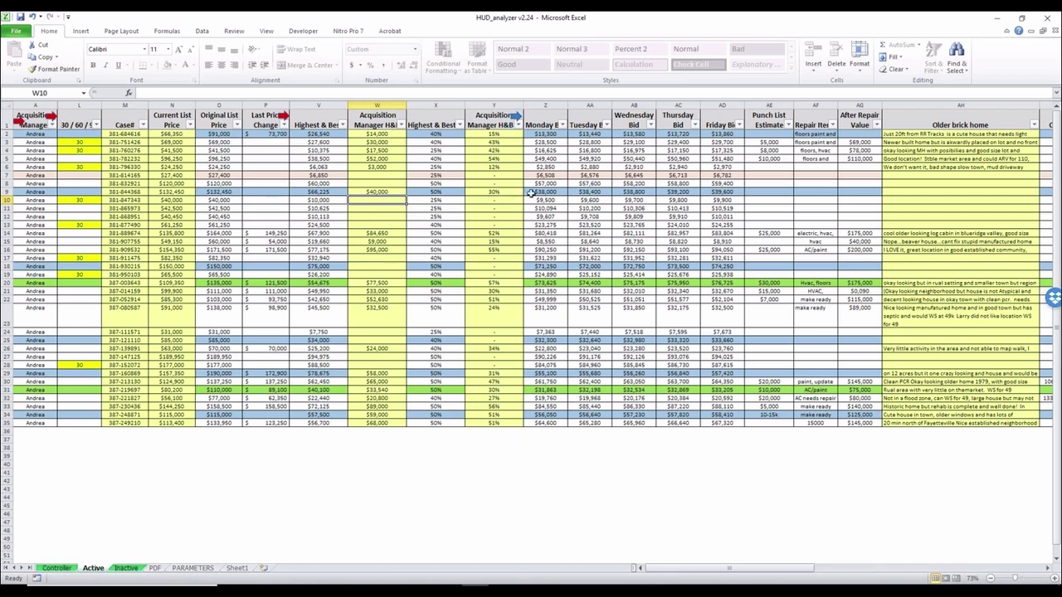
left_click(386, 193)
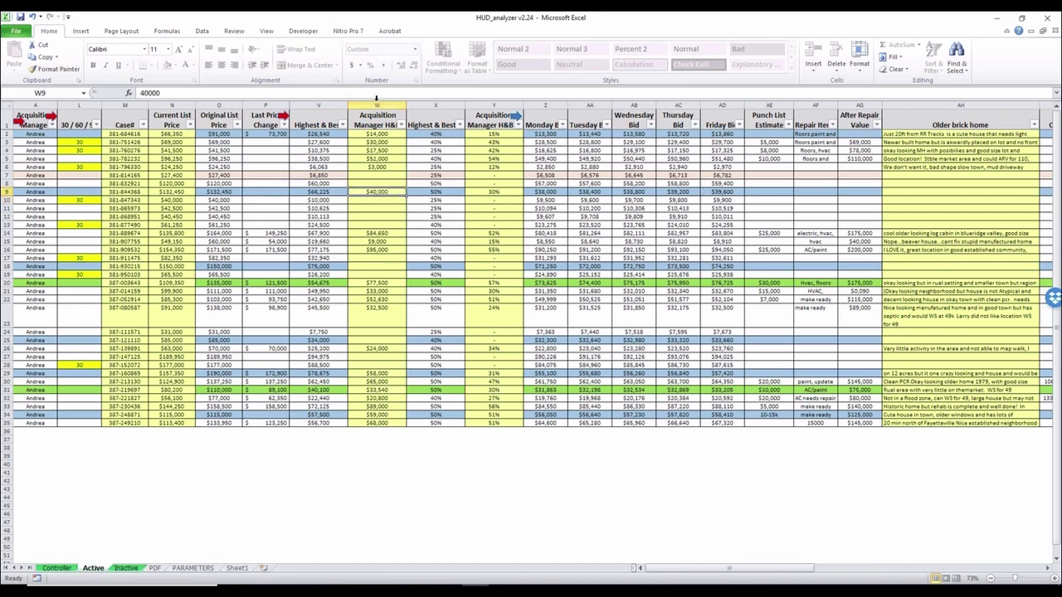
key("Delete")
- Examine rows 9 and 20 of the Active sheet across their price and bid columns
left_click(7, 190)
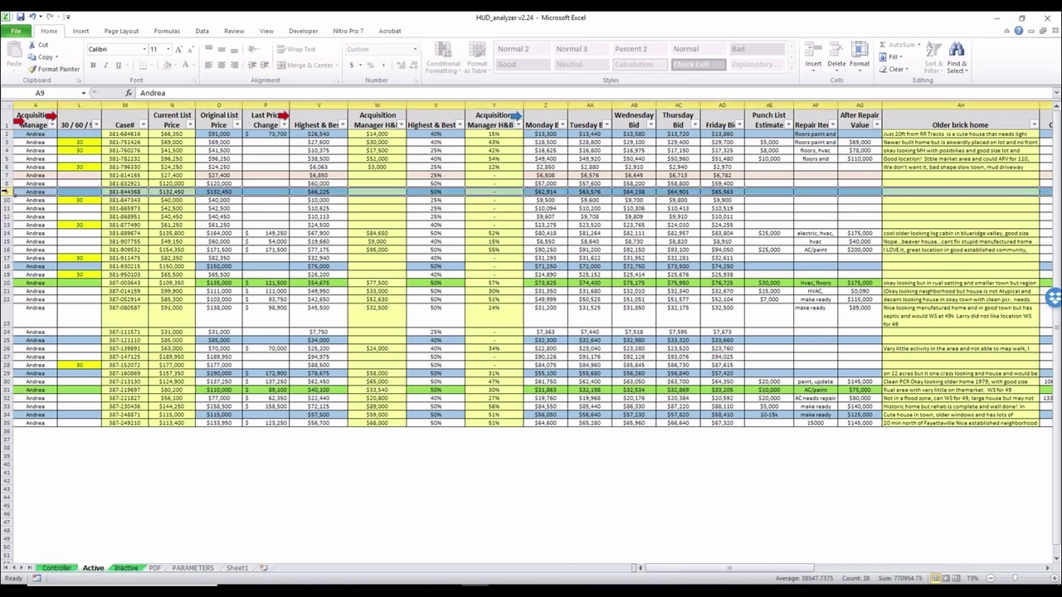
left_click(6, 283)
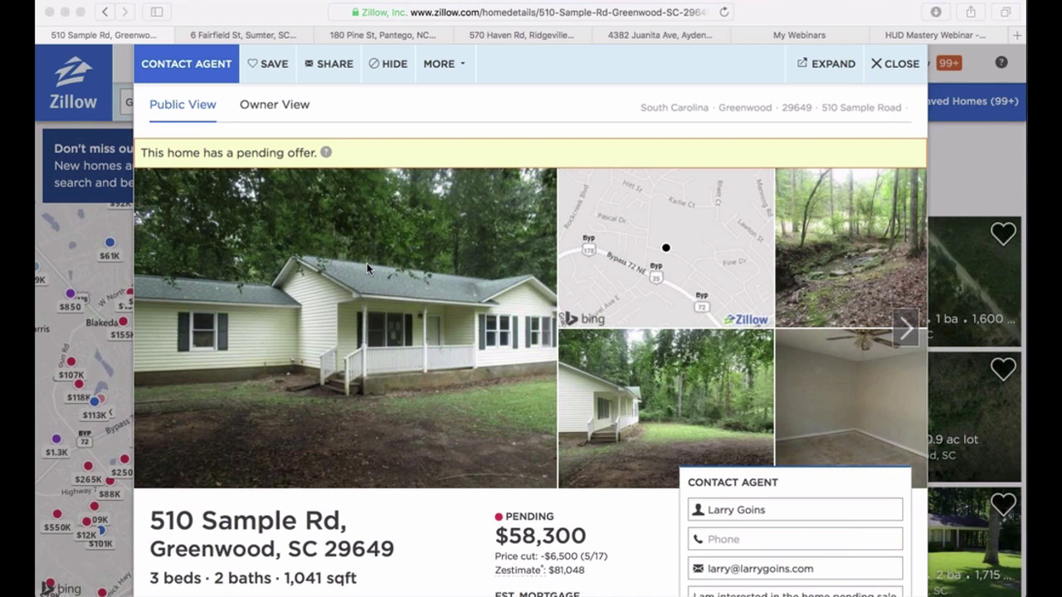
- Examine the pending Greenwood, SC listing's price details, facts and features, and its price history from foreclosure through the latest pending sale
scroll(366, 263, "down", 3)
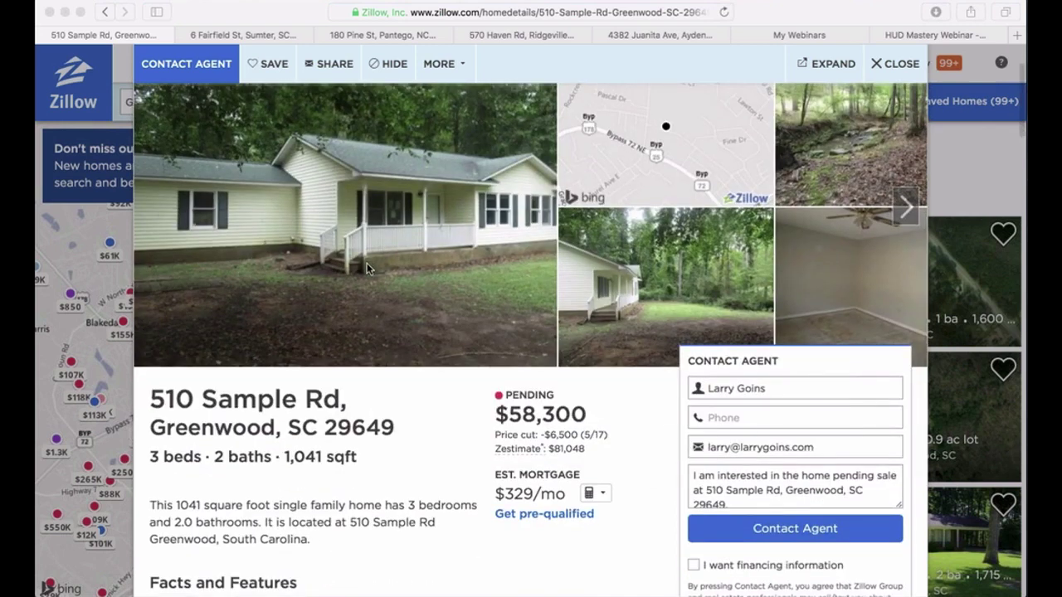
scroll(366, 263, "down", 3)
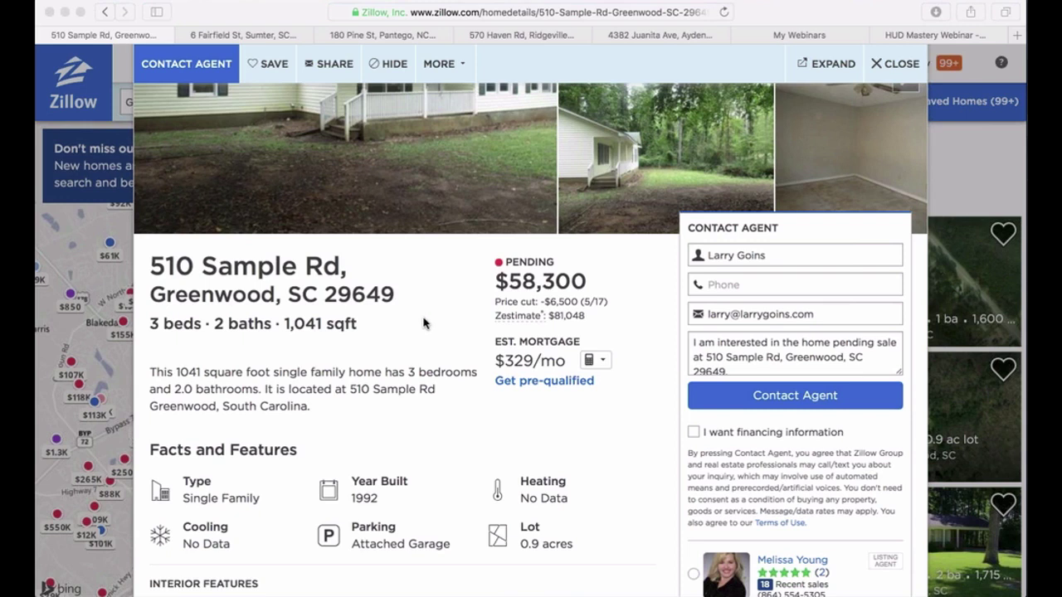
scroll(423, 324, "down", 3)
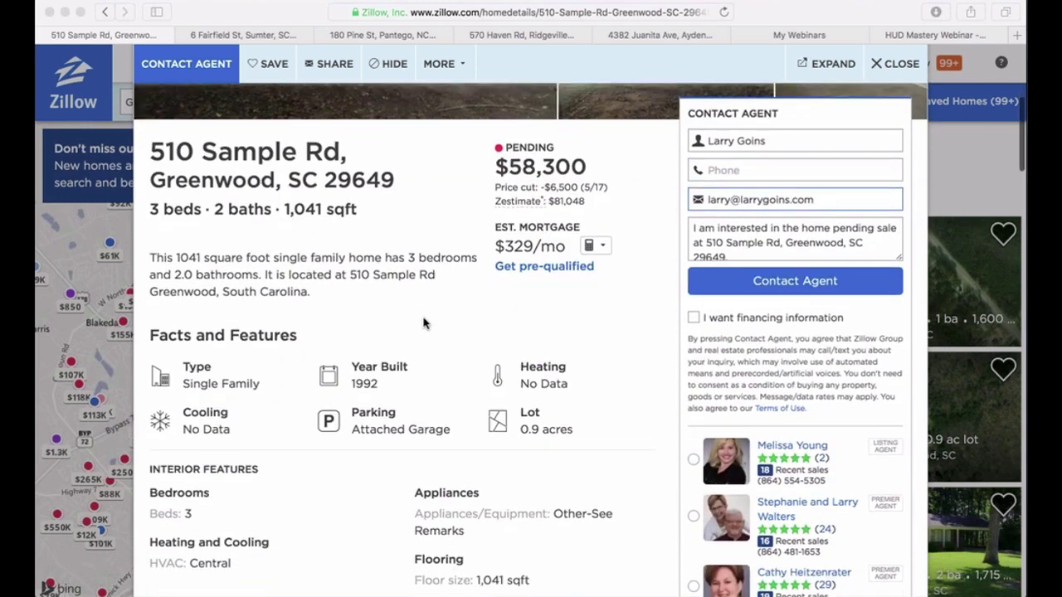
scroll(423, 323, "down", 1)
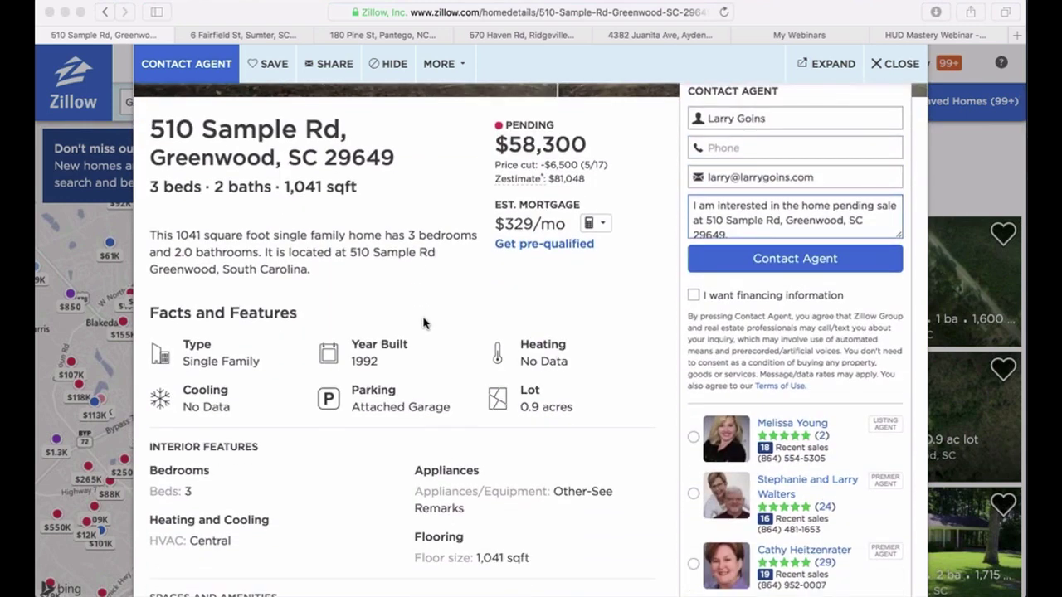
scroll(423, 324, "down", 10)
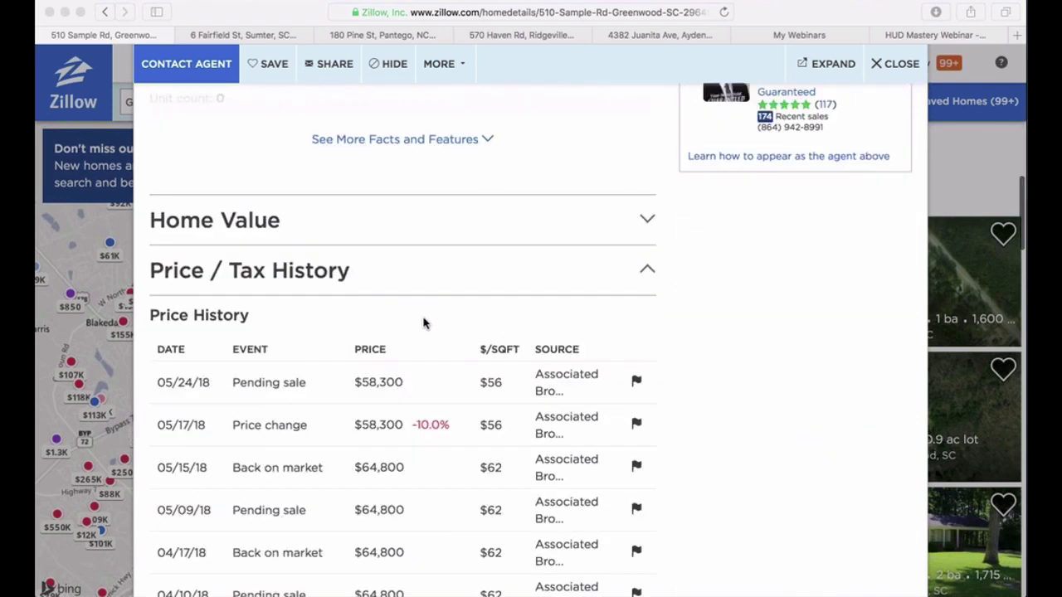
scroll(423, 324, "down", 5)
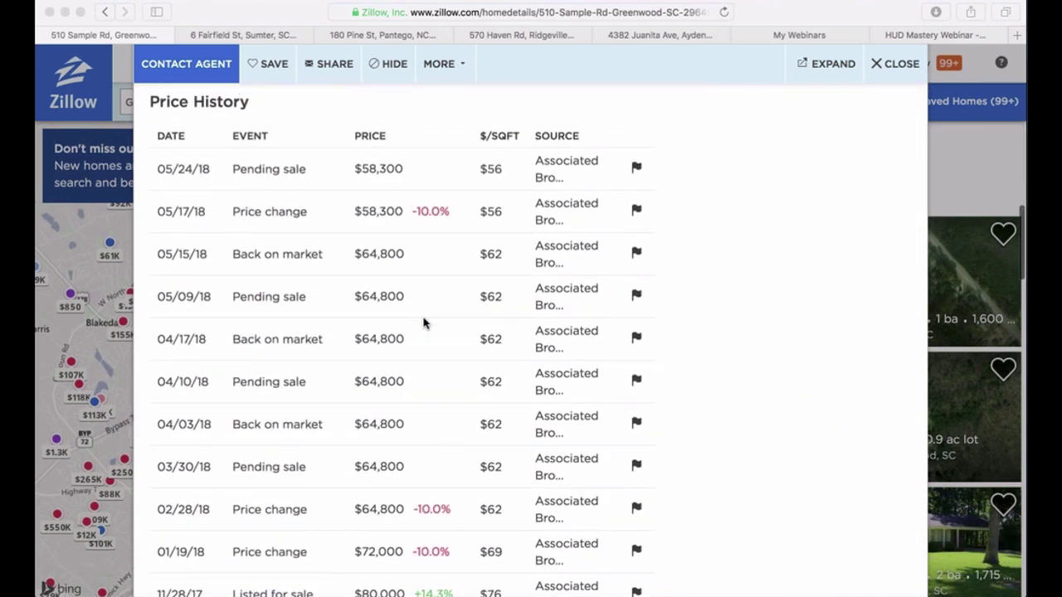
scroll(423, 323, "down", 5)
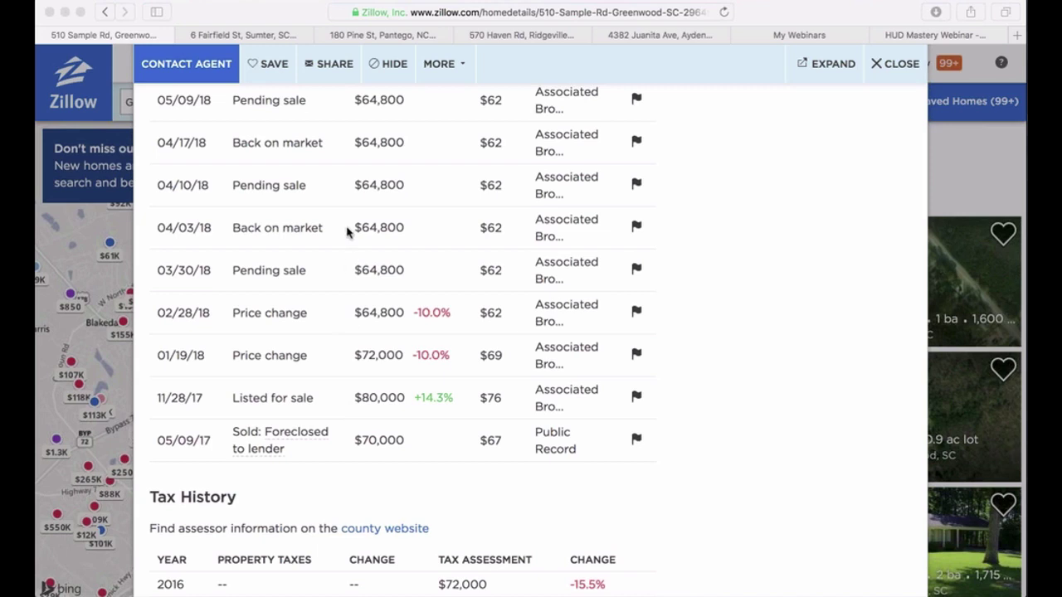
scroll(347, 232, "up", 3)
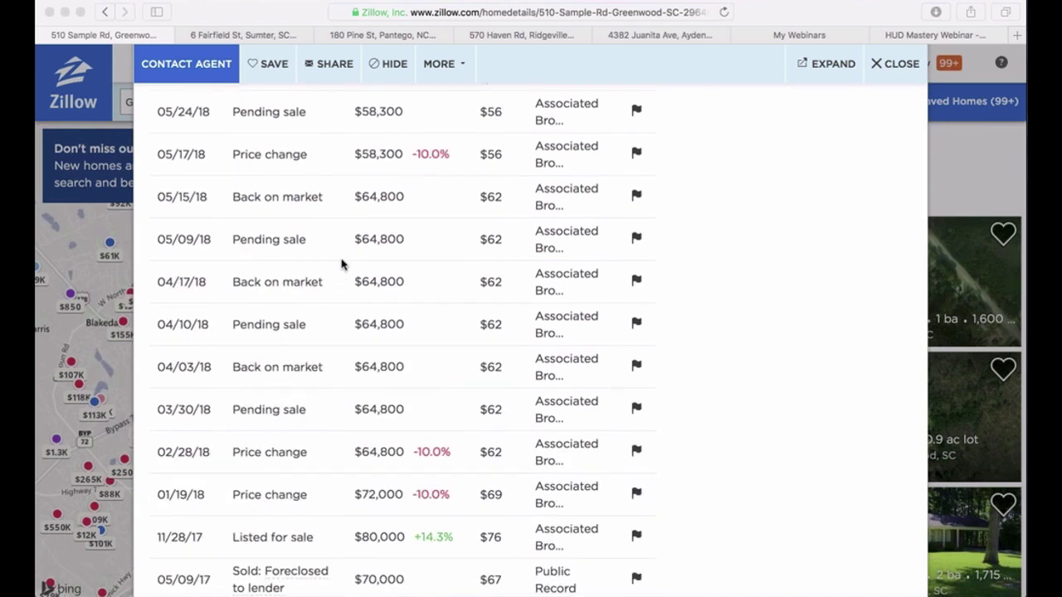
scroll(324, 268, "up", 3)
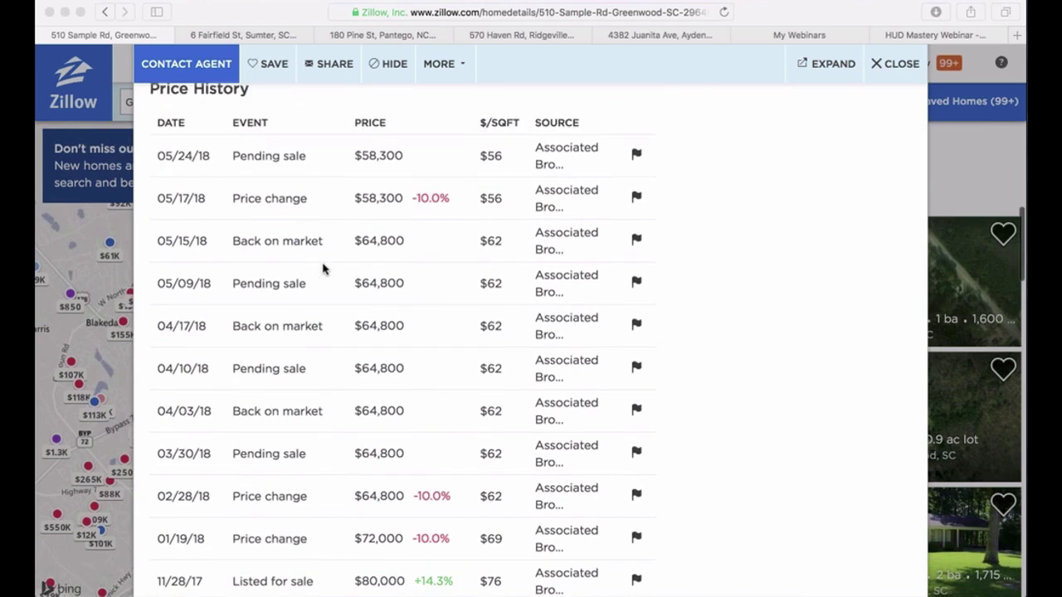